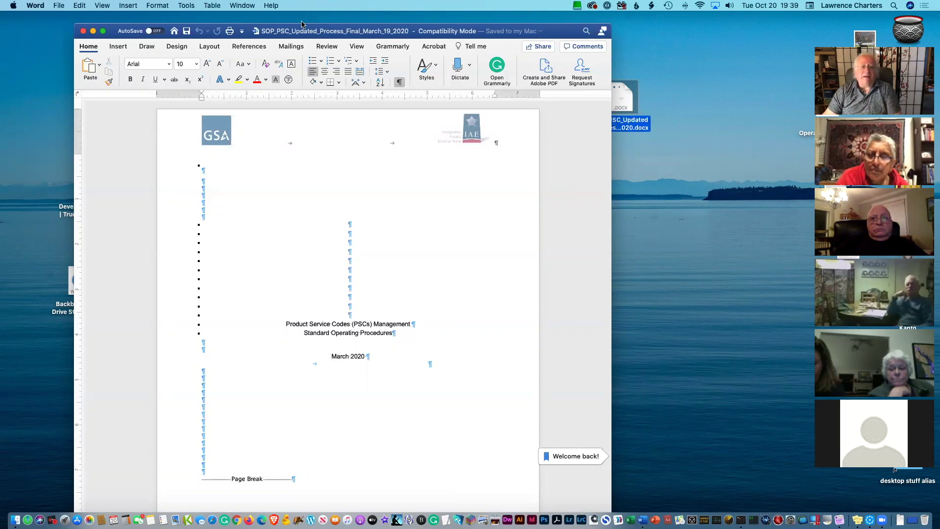
- Reposition the document window on the desktop and hide the formatting marks on the cover page
left_click_drag(358, 31, 340, 37)
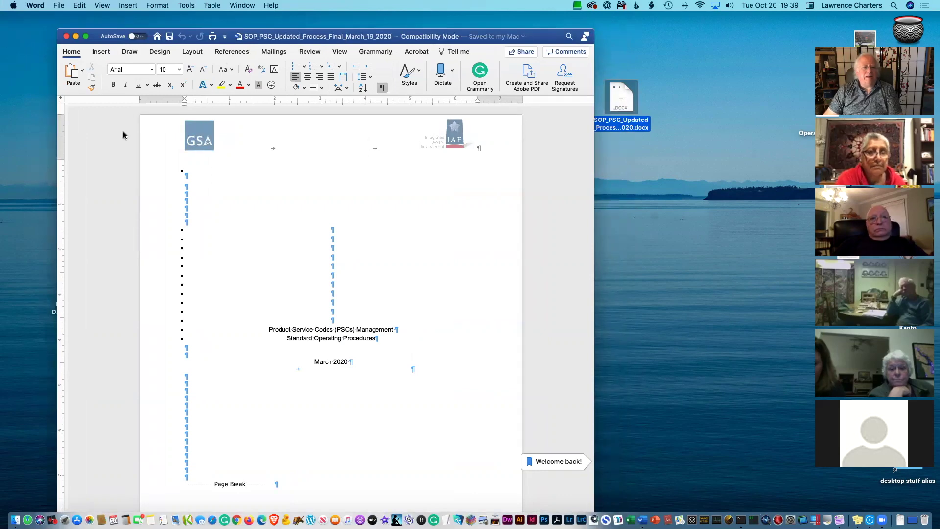
scroll(328, 203, "down", 3)
scroll(324, 196, "up", 3)
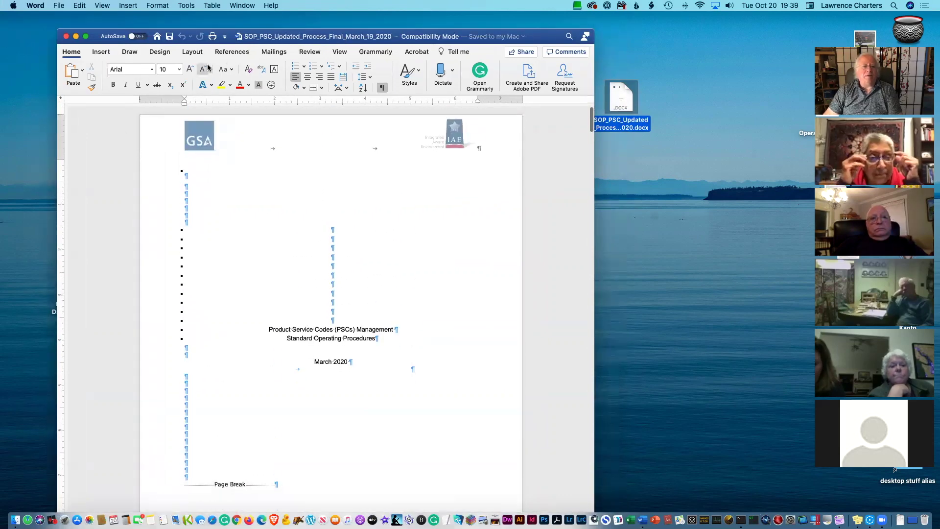
left_click(383, 87)
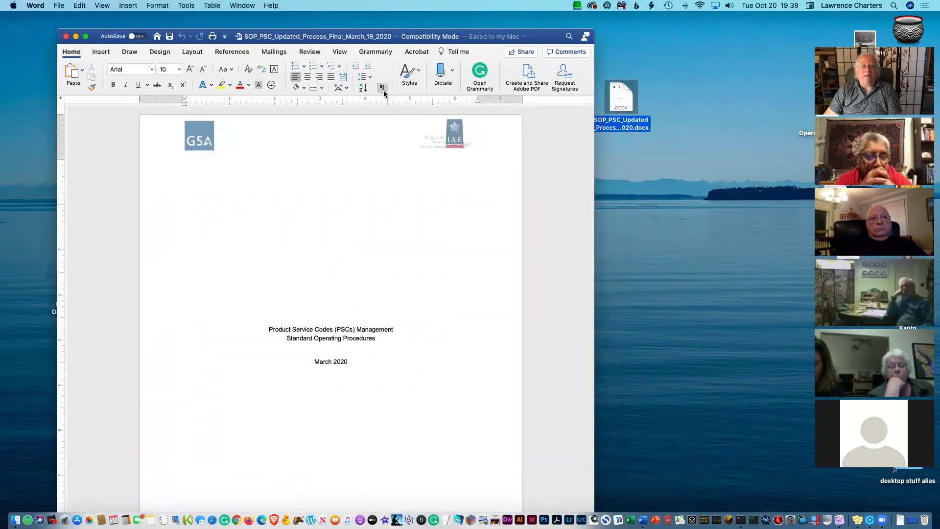
scroll(271, 209, "up", 1)
scroll(271, 208, "up", 1)
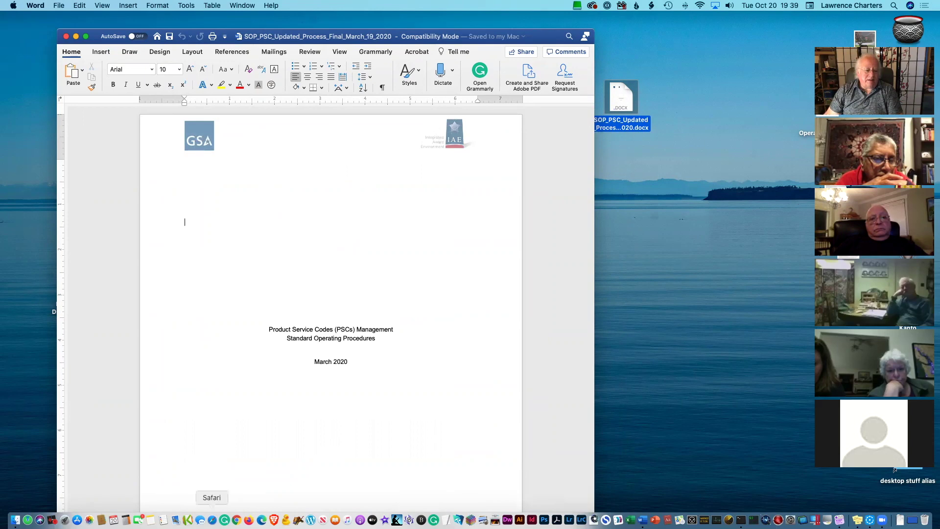
- Switch to Safari, move its window clear of the participant videos, and search Google for ".doc"
left_click(212, 520)
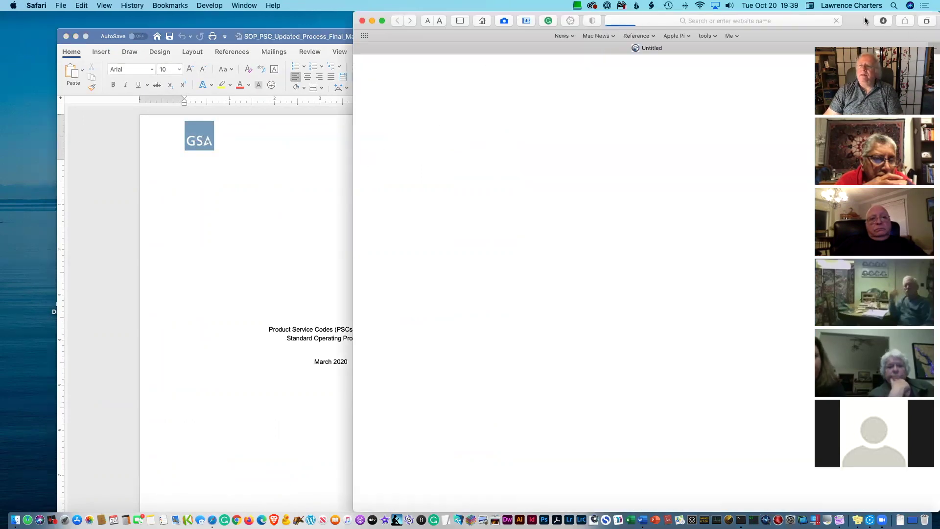
left_click_drag(602, 49, 348, 97)
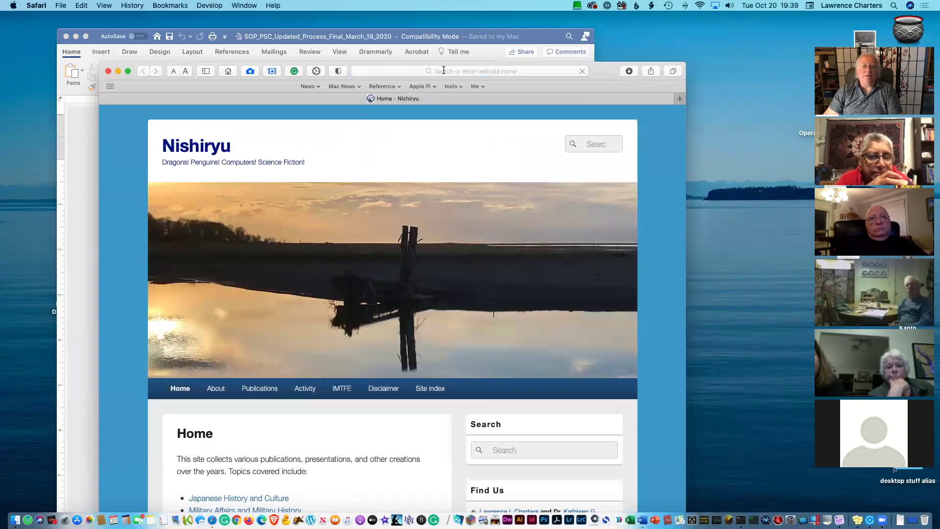
left_click(441, 72)
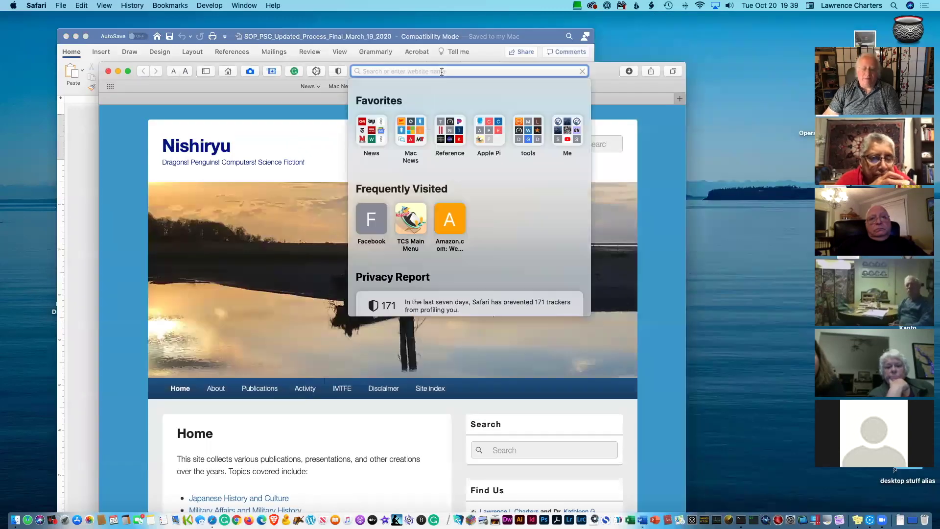
type(".d")
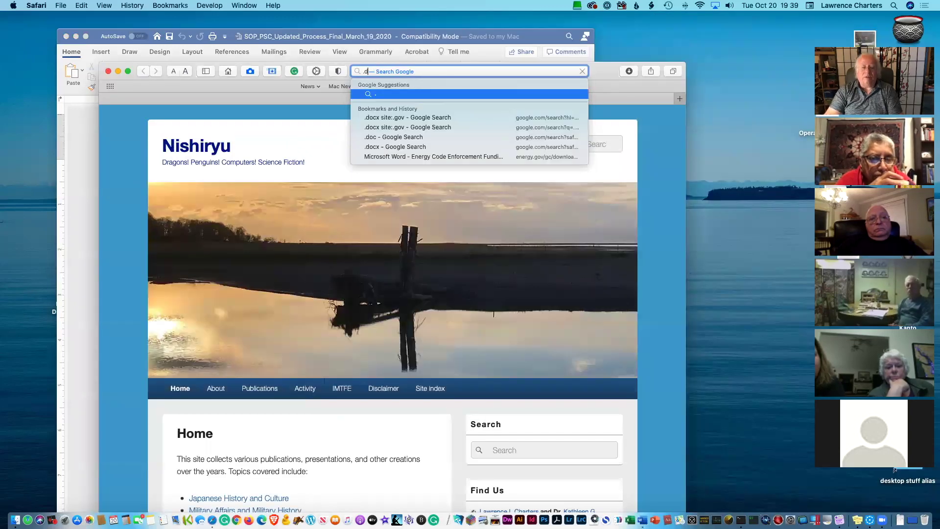
type("oc")
key("Return")
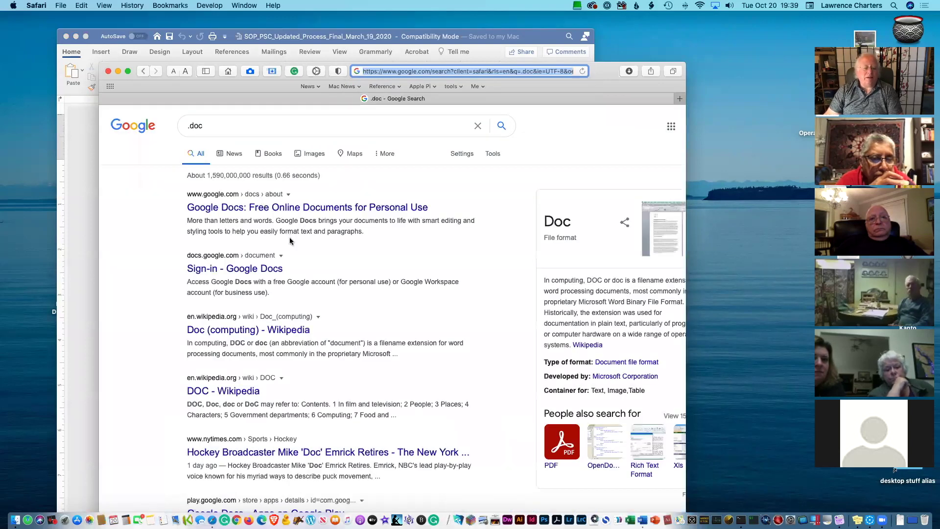
- Look over the ".doc" results, search Google for ".docx" instead, and close the Safari window
scroll(290, 237, "down", 10)
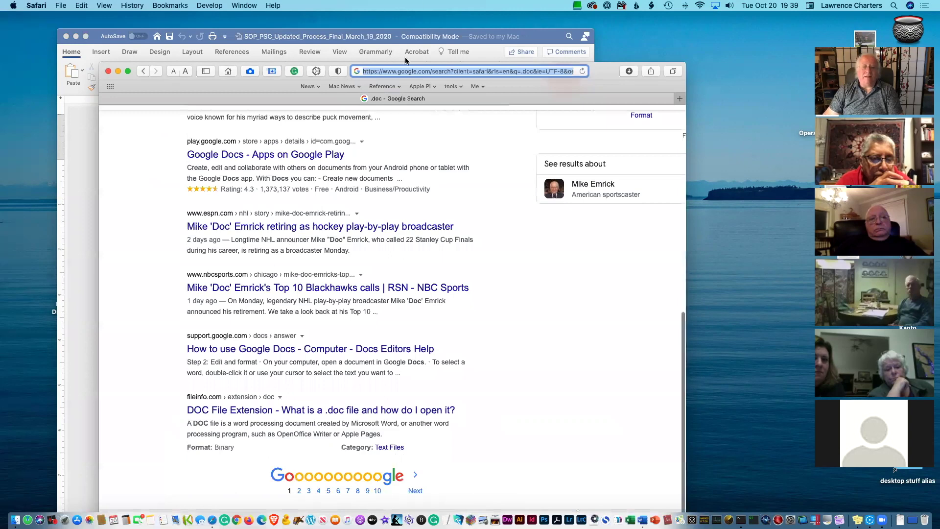
scroll(603, 73, "up", 1)
left_click_drag(603, 74, 605, 68)
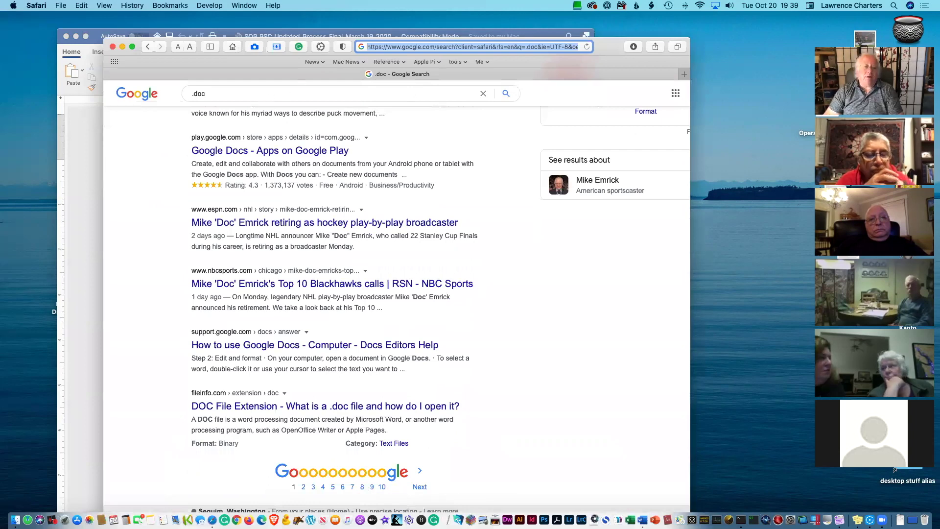
type("x")
key("Return")
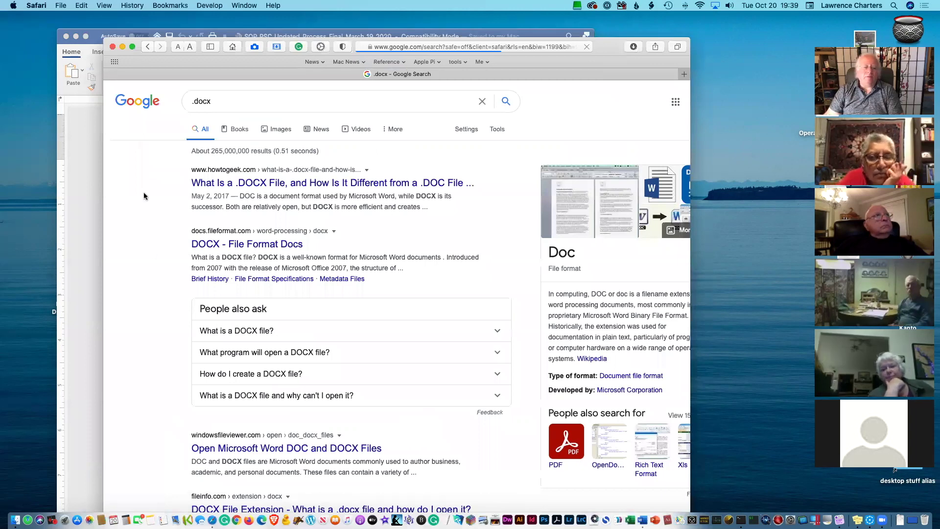
left_click(113, 47)
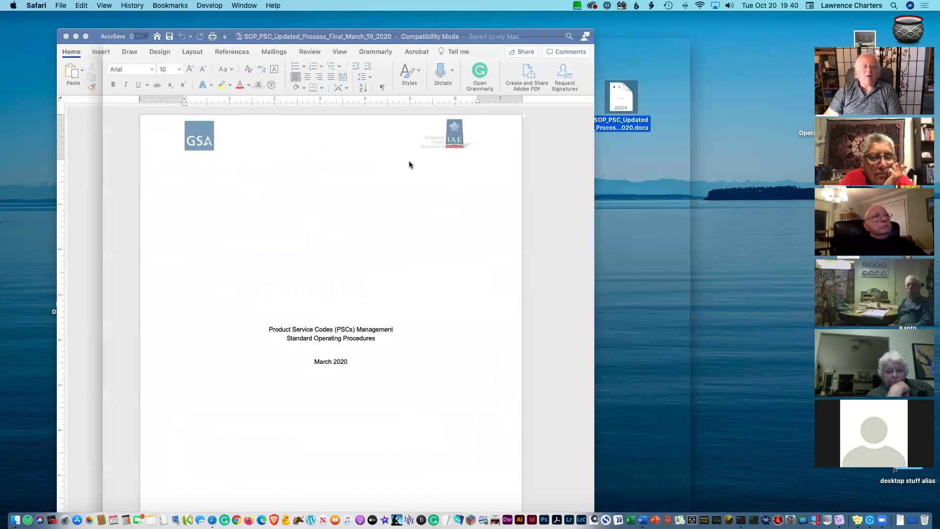
- Show the formatting marks in the Word document and review them on the cover and table of contents pages
left_click(386, 202)
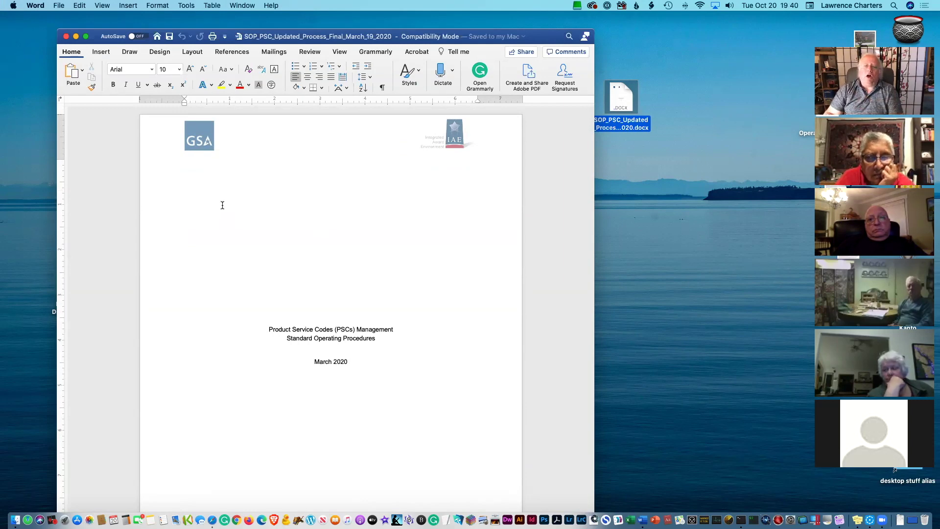
left_click(381, 88)
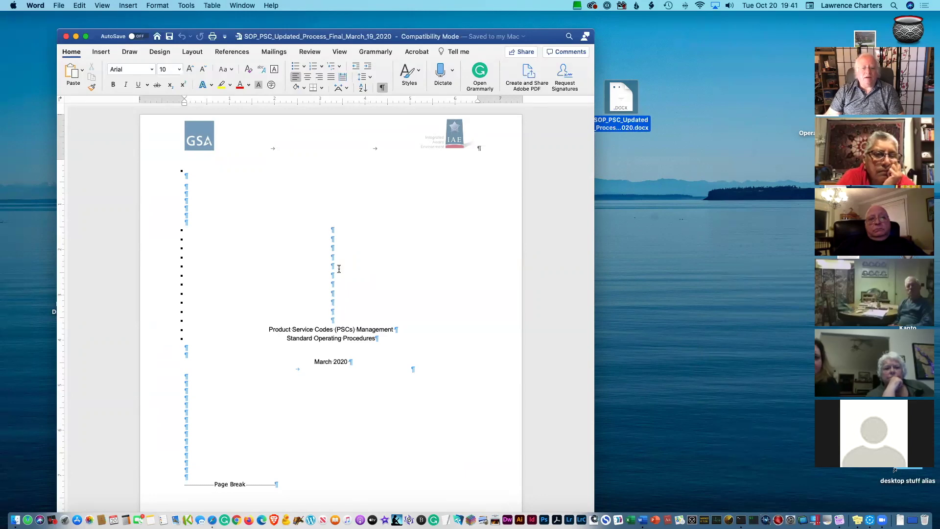
scroll(246, 411, "down", 5)
scroll(247, 411, "down", 6)
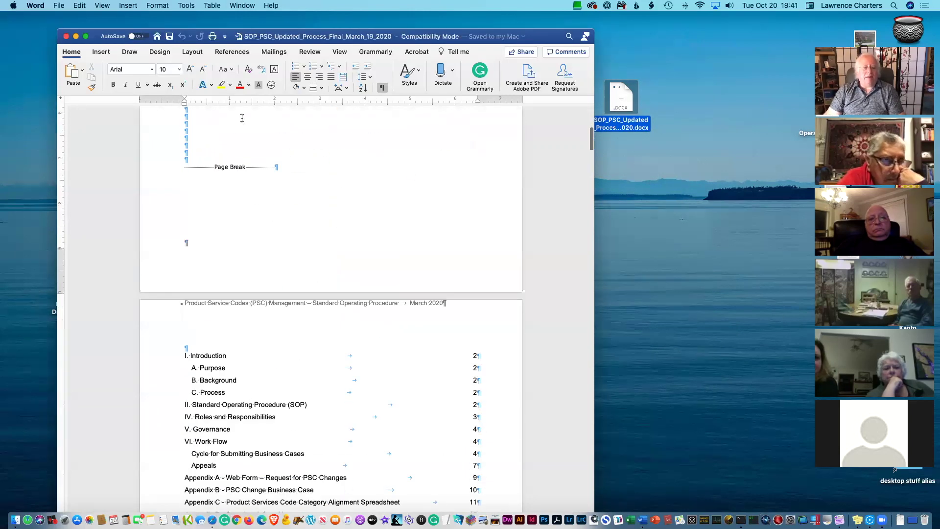
scroll(348, 223, "down", 12)
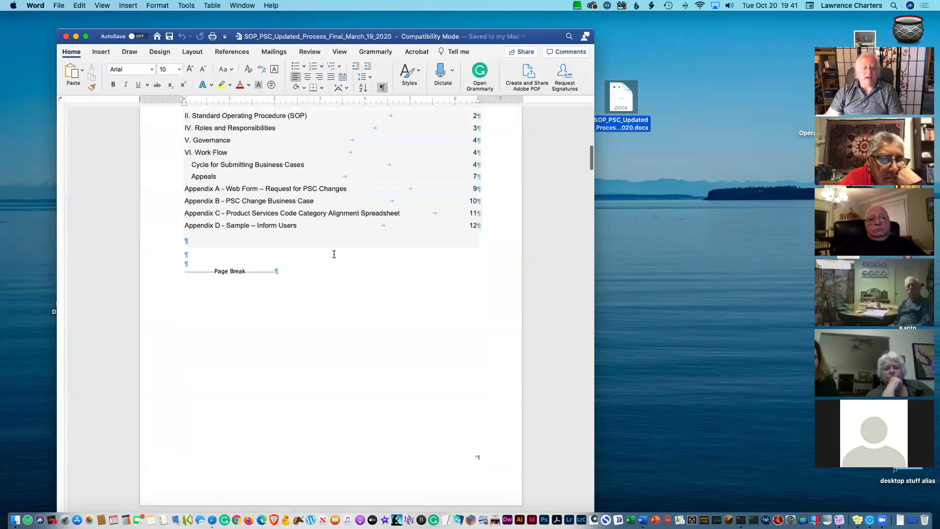
scroll(330, 257, "up", 20)
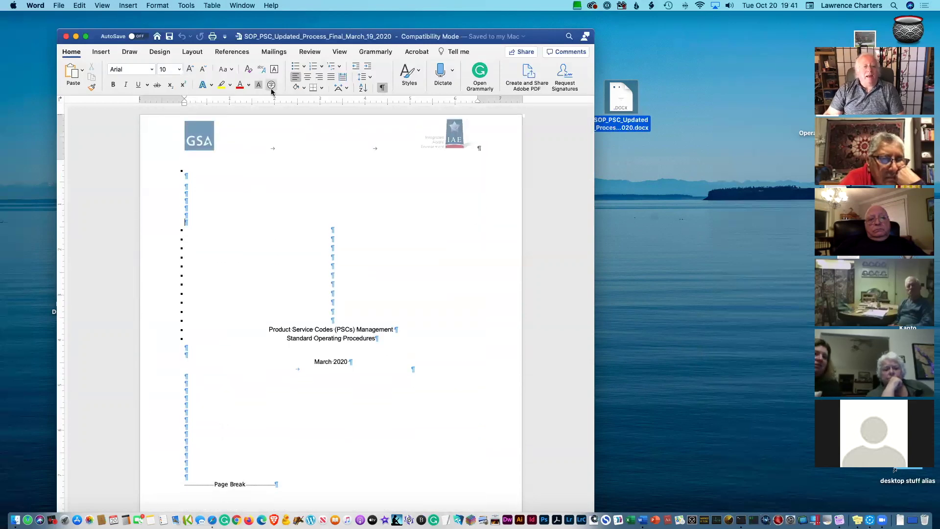
- Use Find and Replace to replace all double spaces in the document with single spaces
left_click(80, 5)
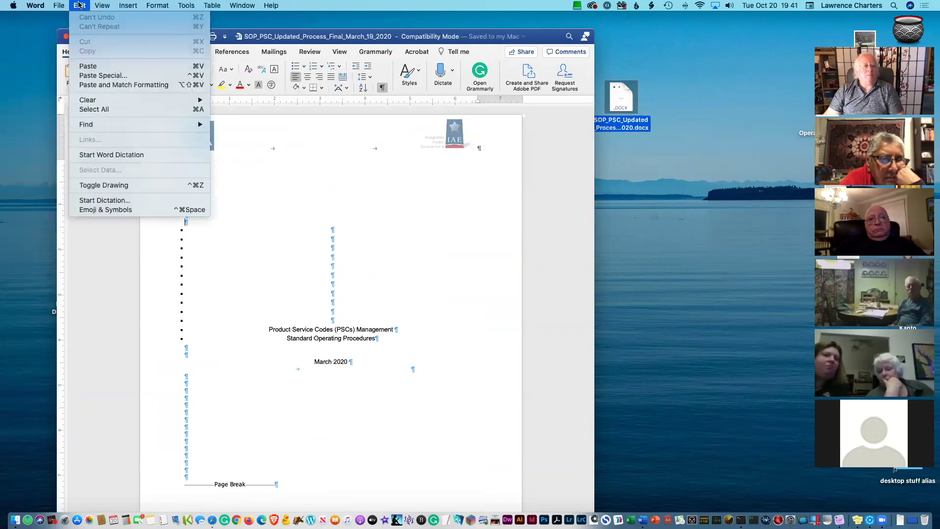
mouse_move(175, 124)
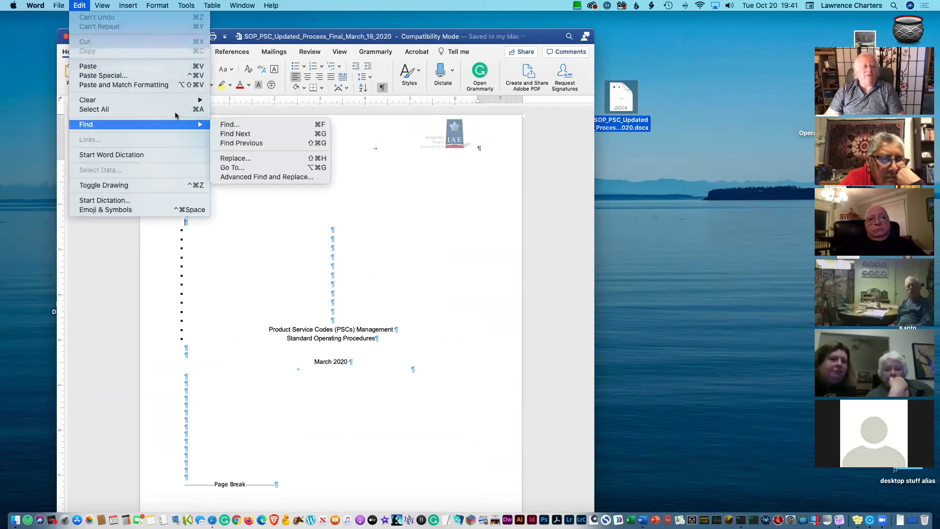
left_click(235, 158)
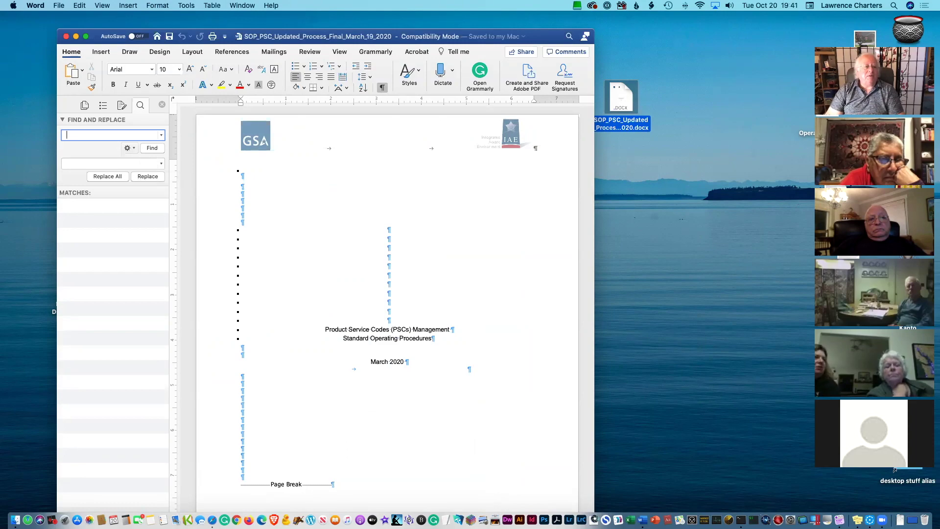
key("Return")
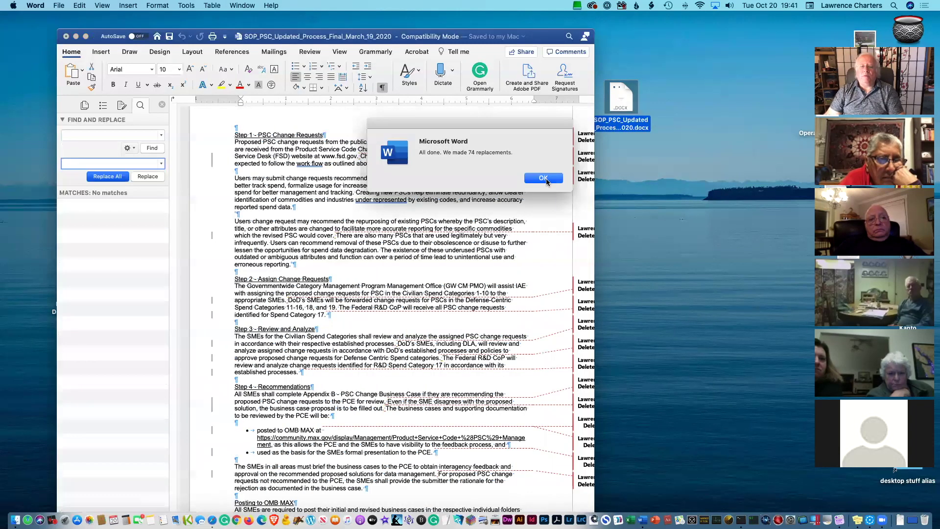
key("Return")
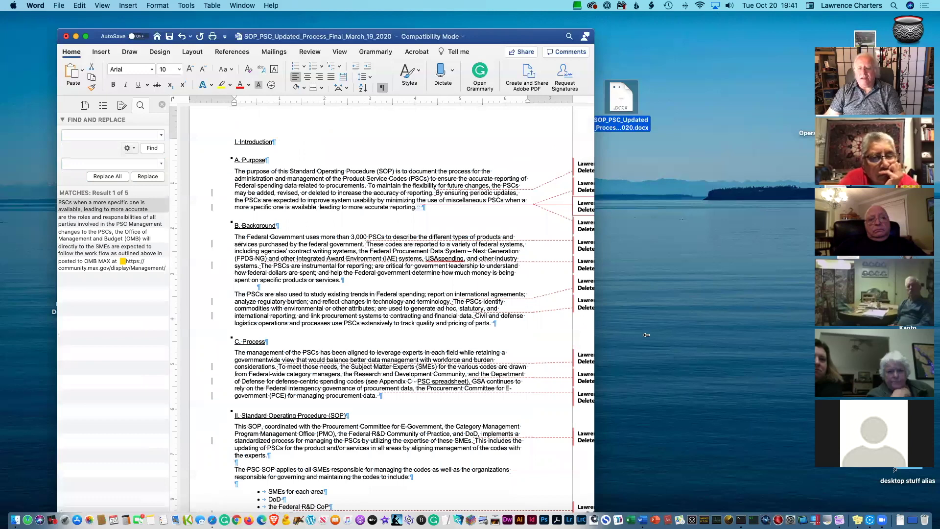
- Widen the document window and turn off change tracking while editing and highlighting of changes on screen
left_click_drag(708, 333, 707, 333)
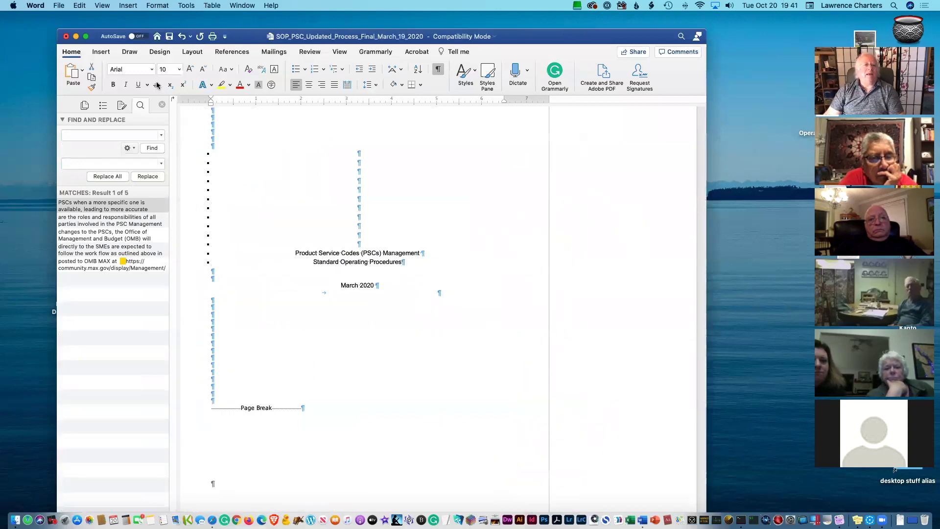
left_click(186, 5)
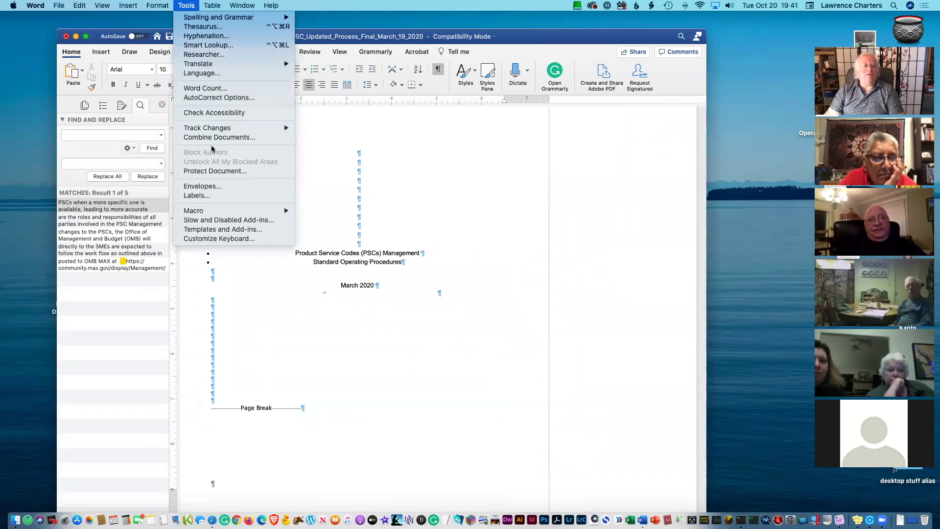
mouse_move(296, 128)
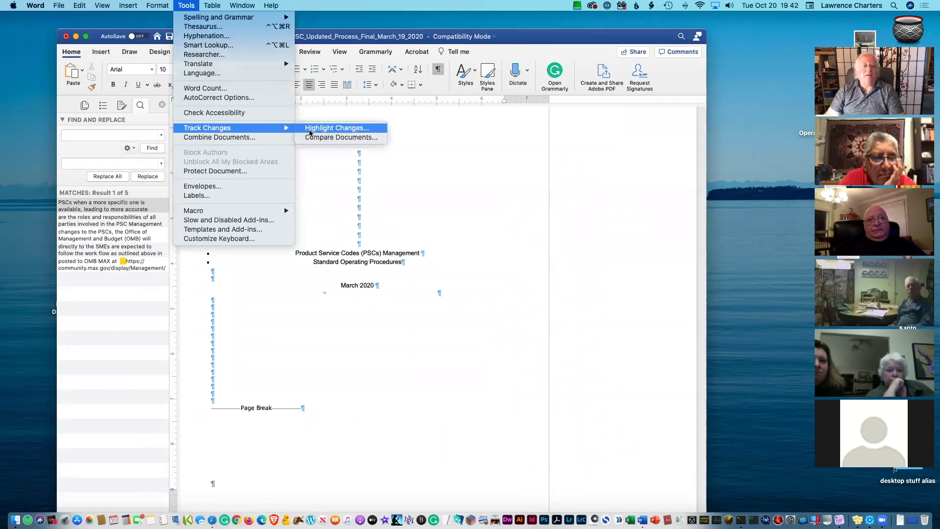
key("Return")
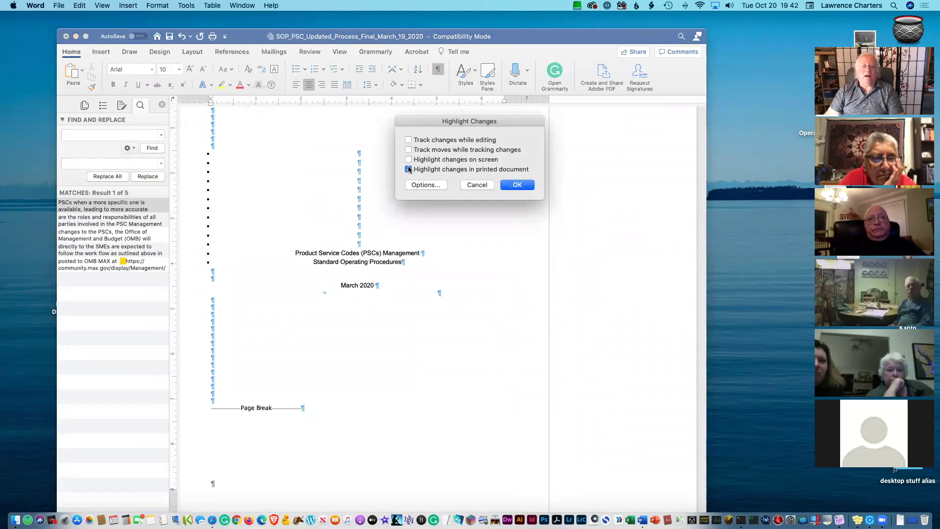
left_click(517, 185)
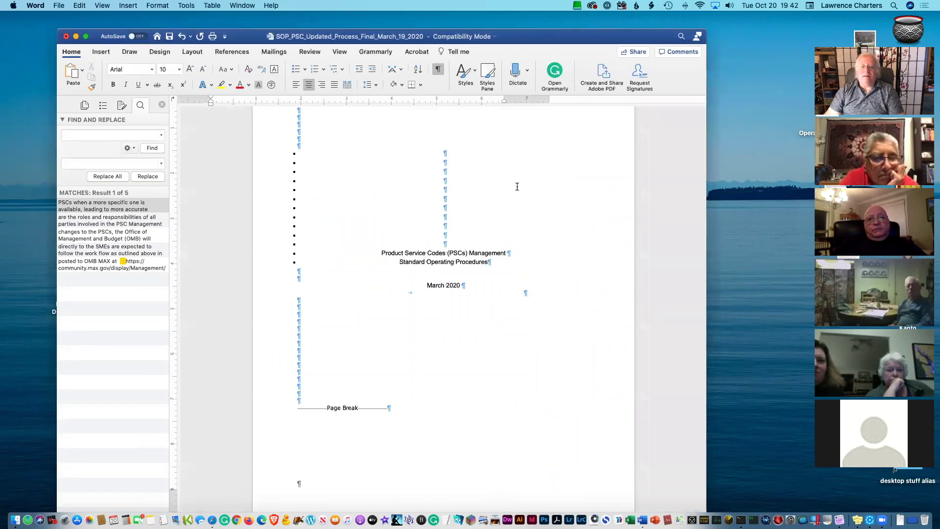
- Find every occurrence of "the" and examine the highlighted matches through the Roles and Responsibilities section
left_click(104, 134)
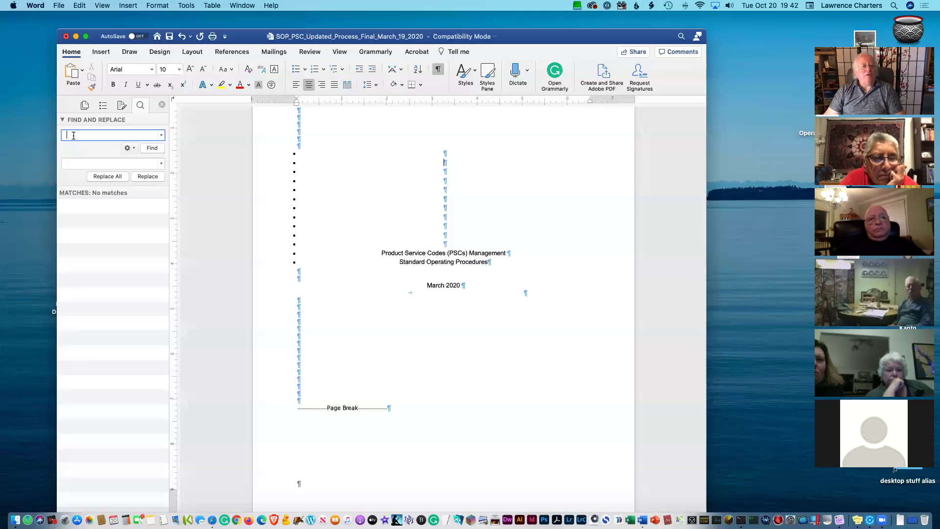
type("the")
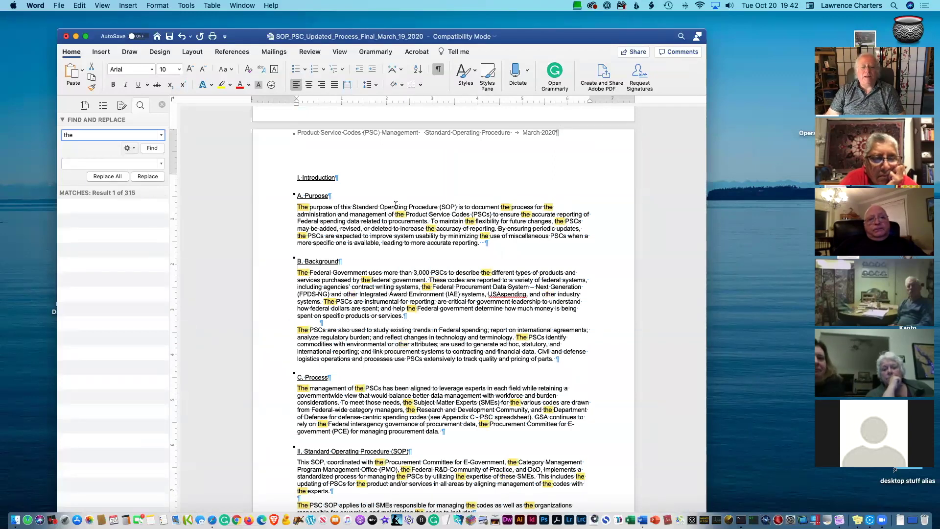
scroll(401, 211, "down", 1)
scroll(404, 229, "down", 10)
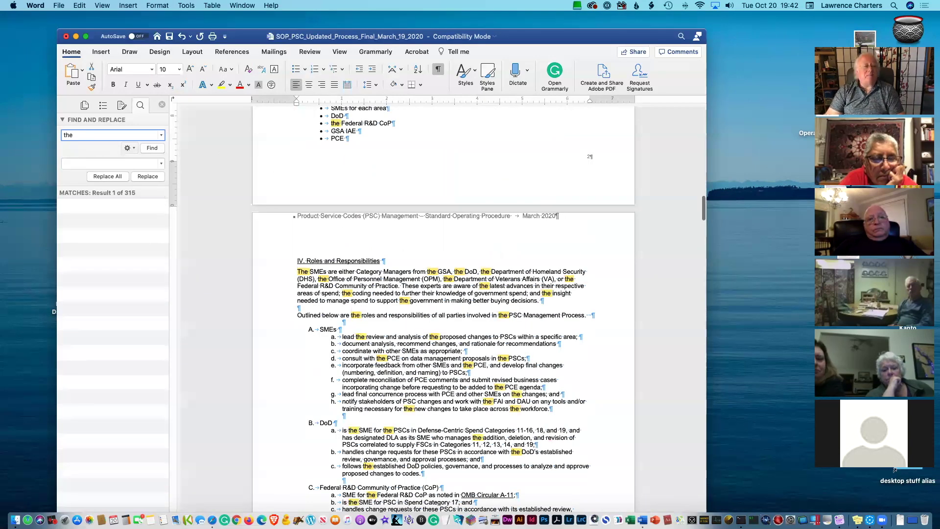
- Search the document for FCC and enter Federal Communications Commission as the replacement text
left_click(109, 136)
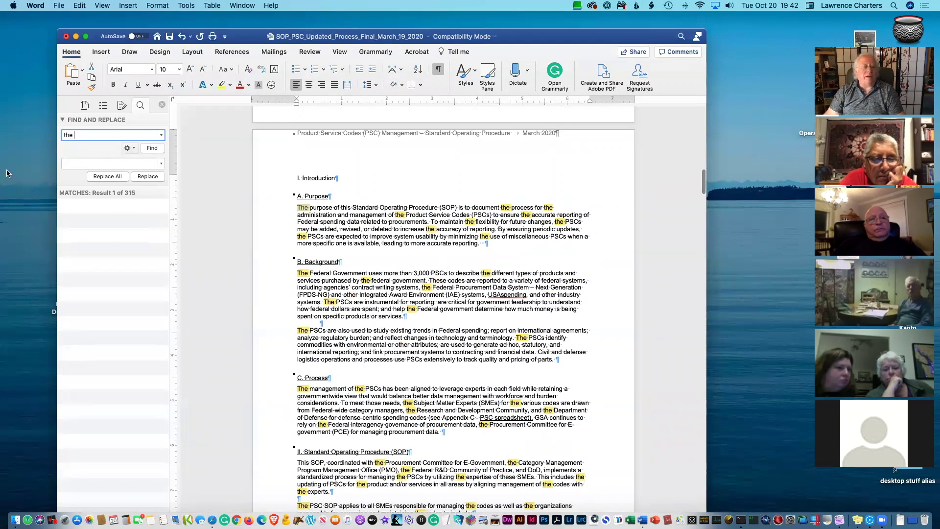
left_click(83, 138)
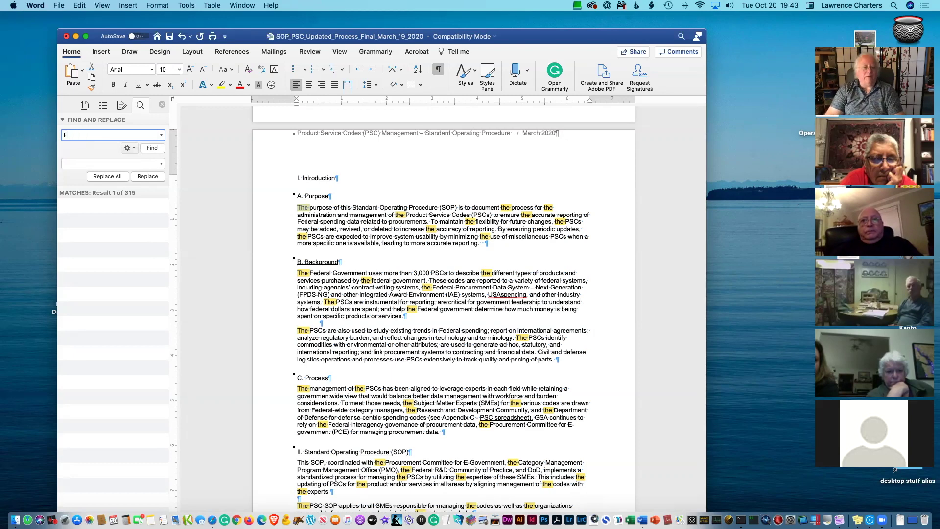
key("Return")
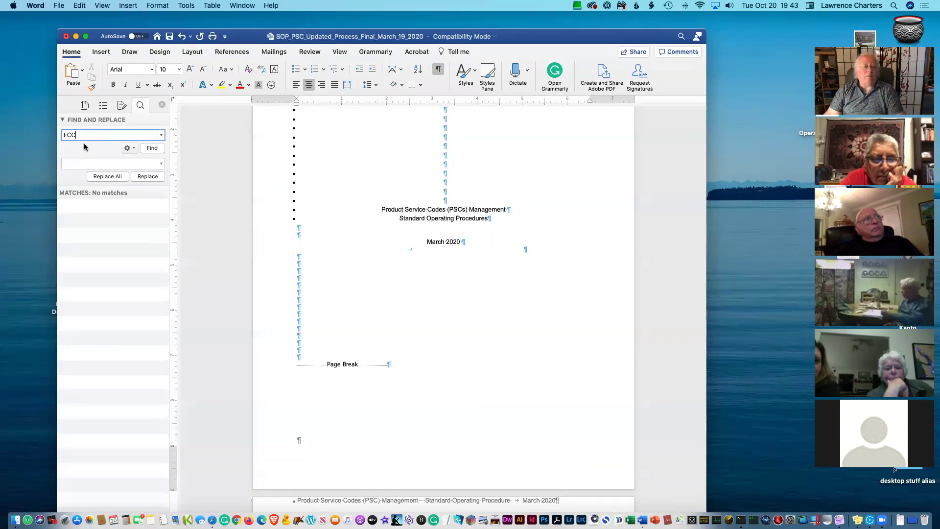
left_click(81, 167)
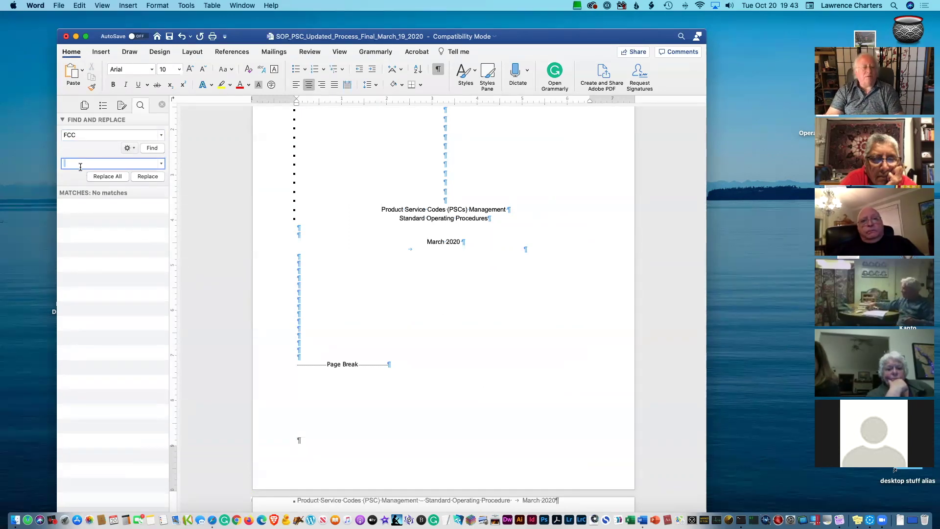
type("Feder")
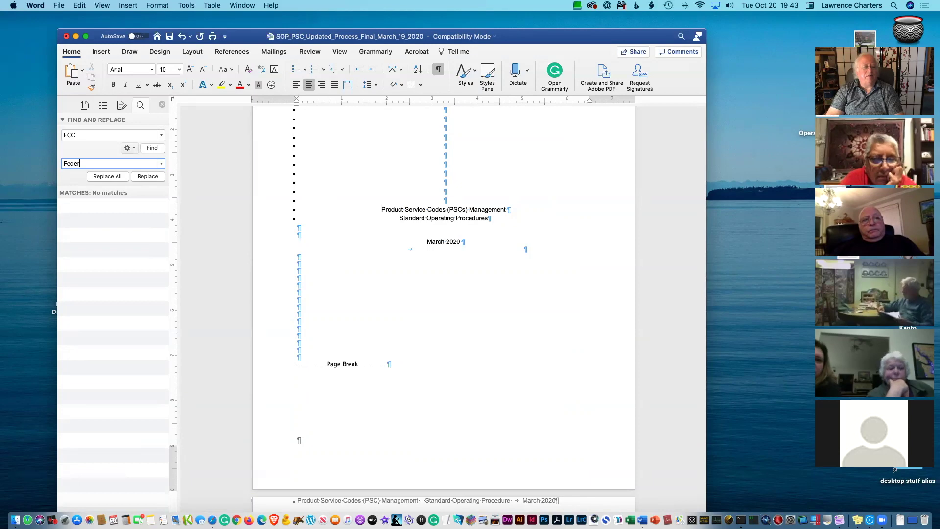
type("al Commun")
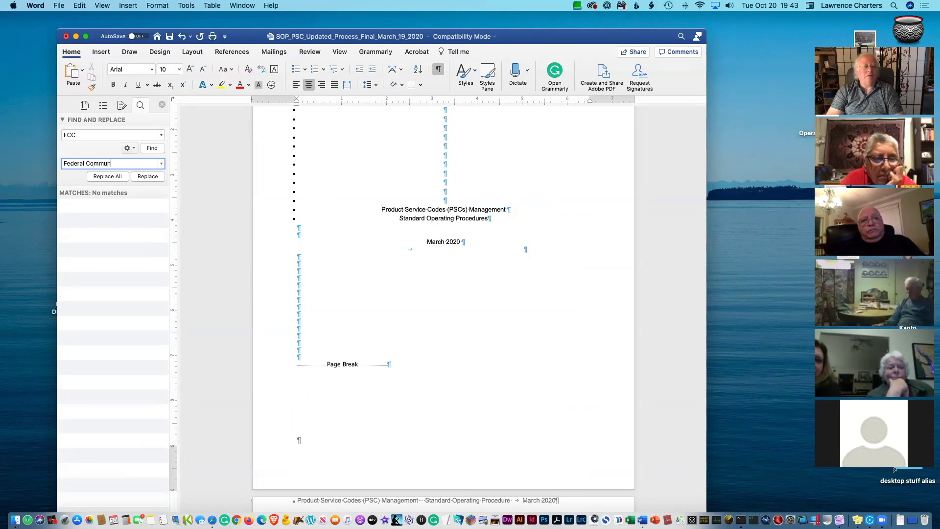
type("ications Commission")
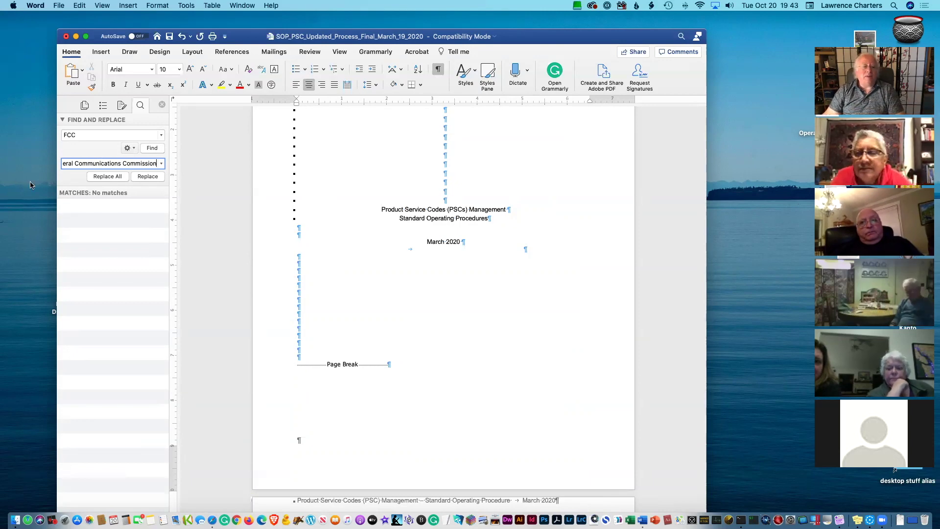
- Clear the search and replacement text, and switch the formatting marks off and back on at the cover page
triple_click(157, 163)
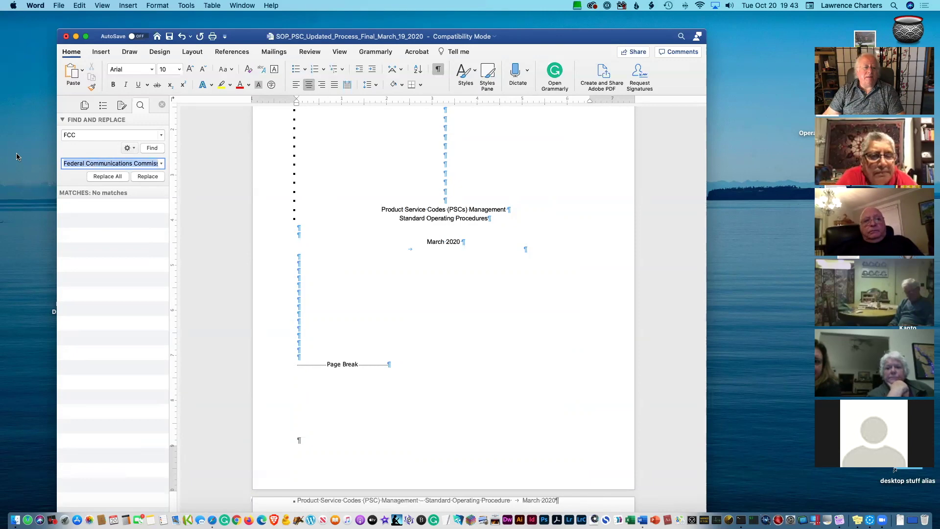
key("BackSpace")
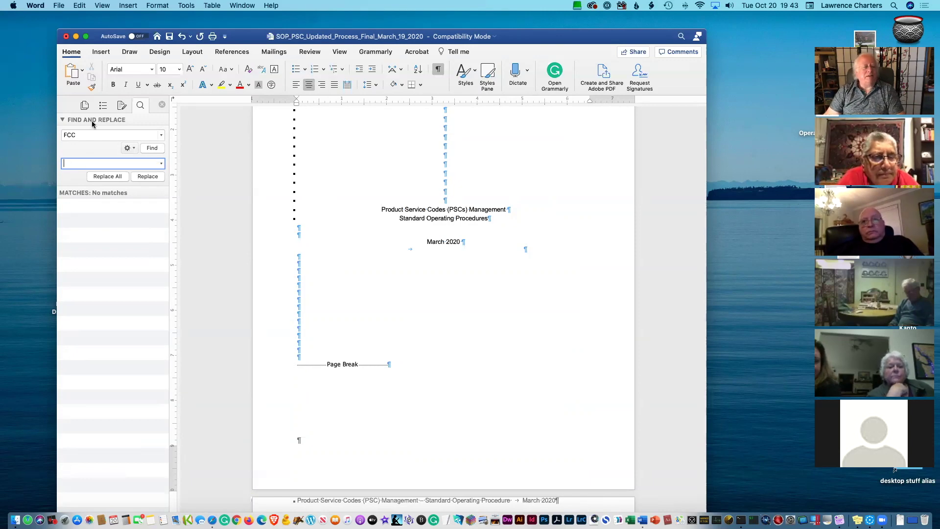
left_click(84, 135)
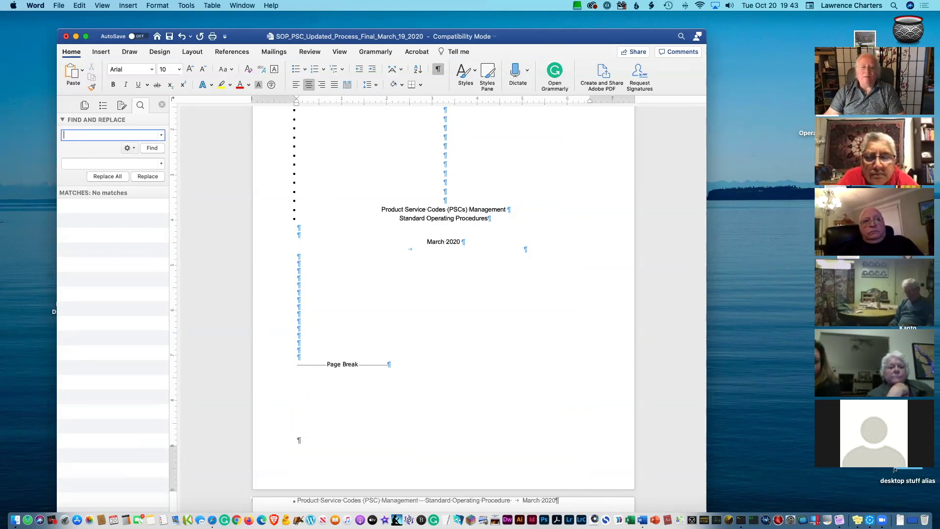
scroll(268, 218, "up", 5)
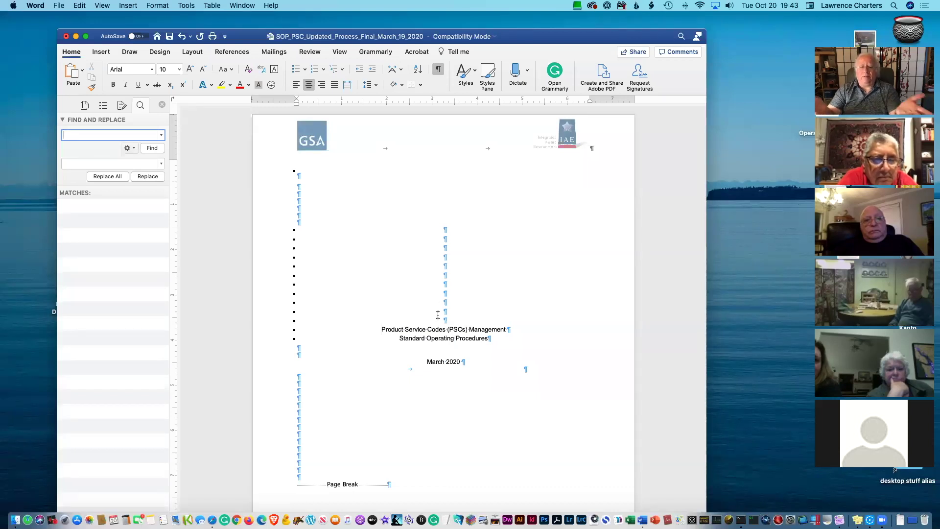
left_click(438, 72)
left_click(437, 72)
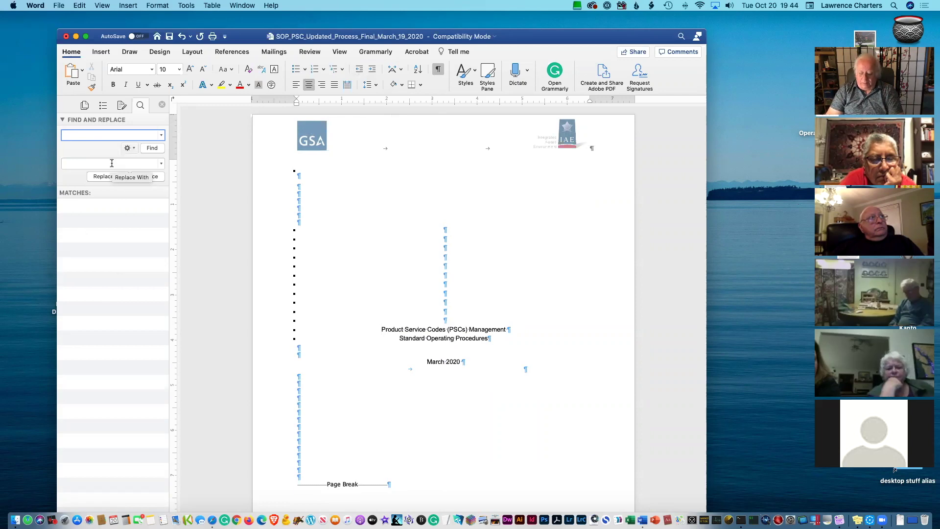
- Replace all white space (^w) in the document with single spaces, and check the cover and table of contents
type("^")
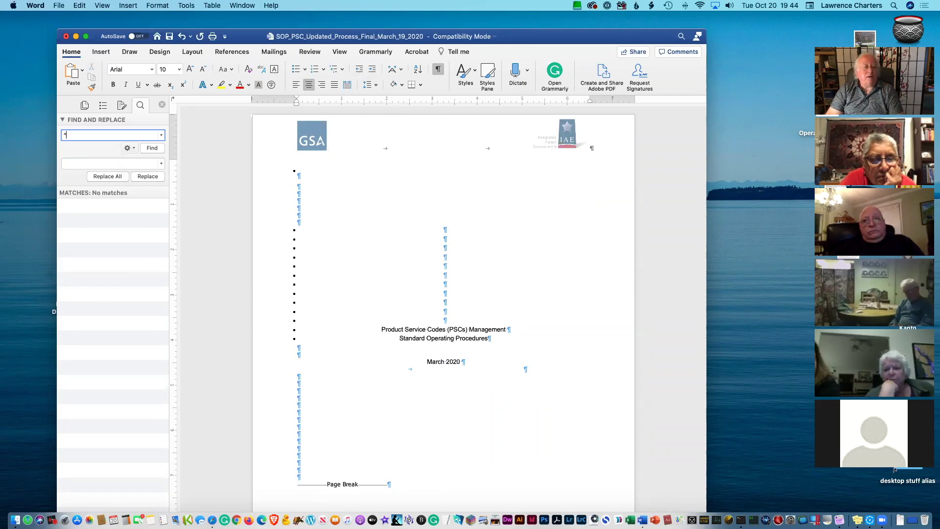
type("w")
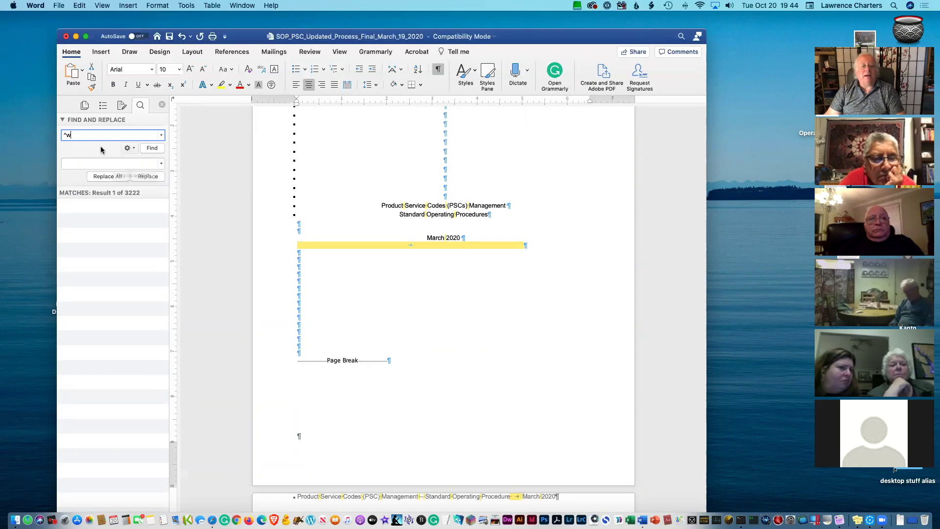
left_click(78, 164)
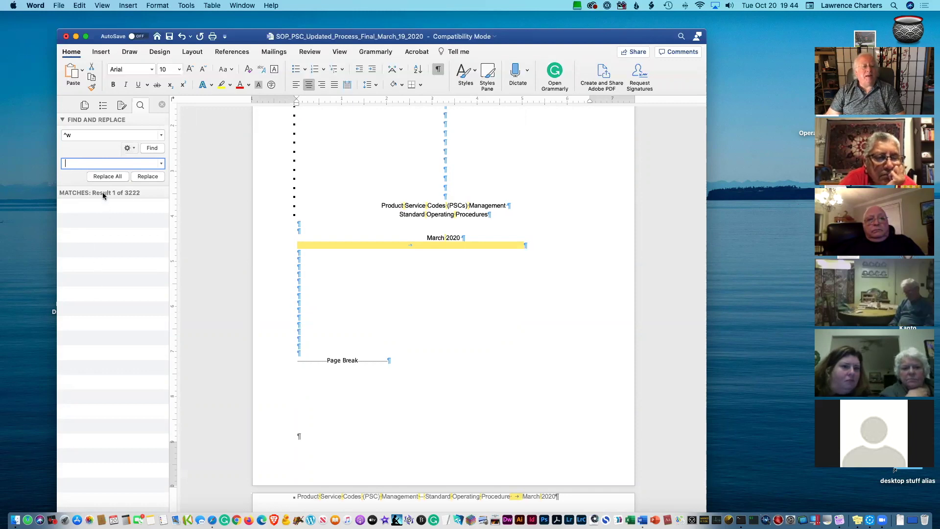
left_click(107, 177)
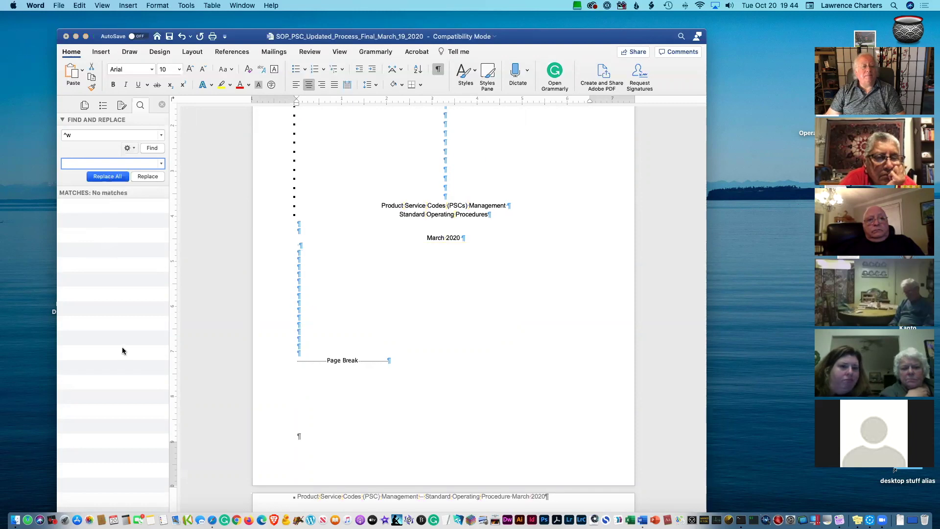
left_click(543, 178)
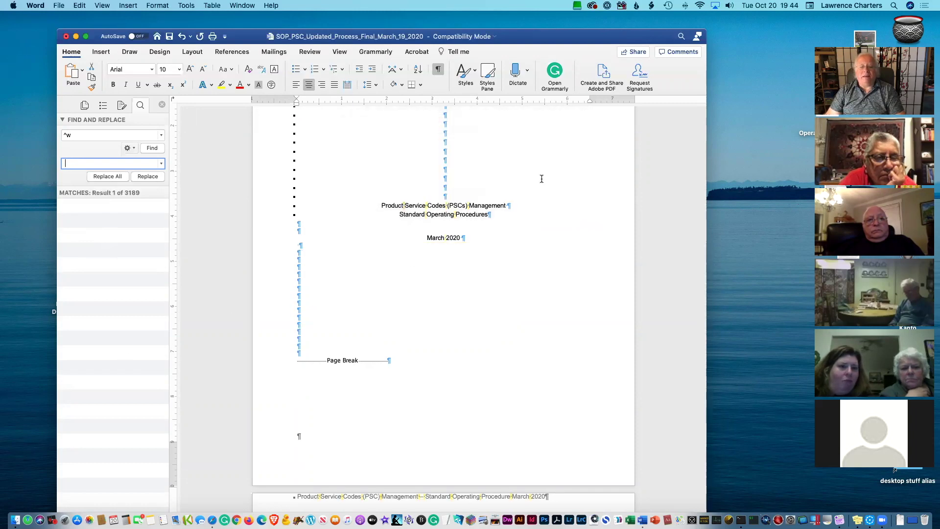
scroll(460, 279, "down", 10)
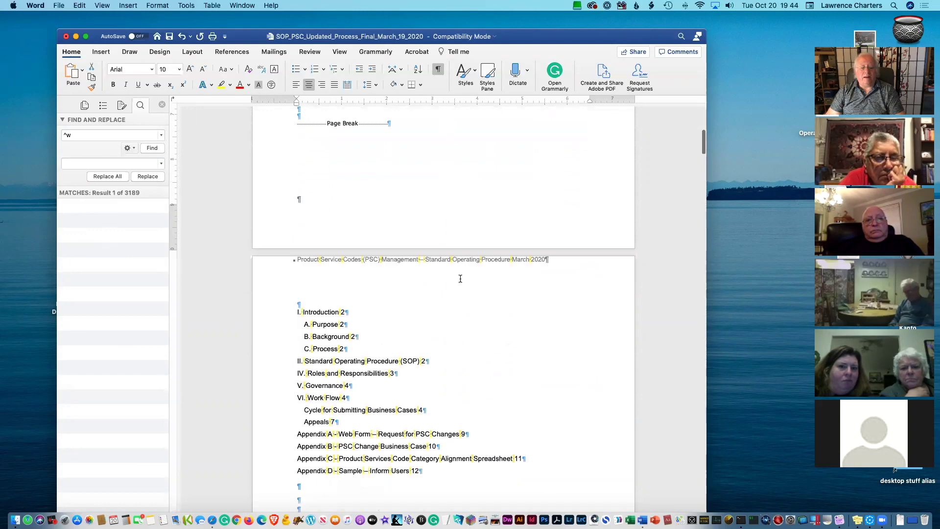
scroll(377, 319, "down", 2)
left_click(510, 413)
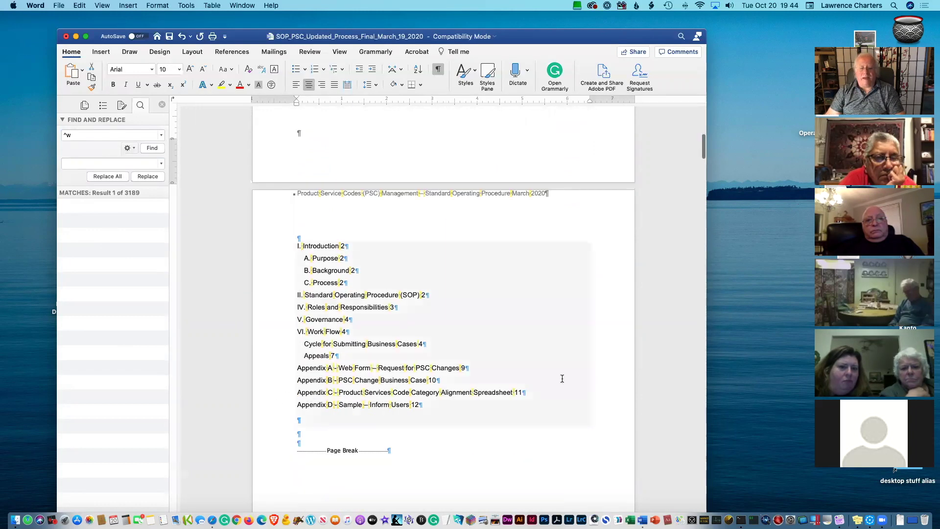
scroll(374, 406, "up", 15)
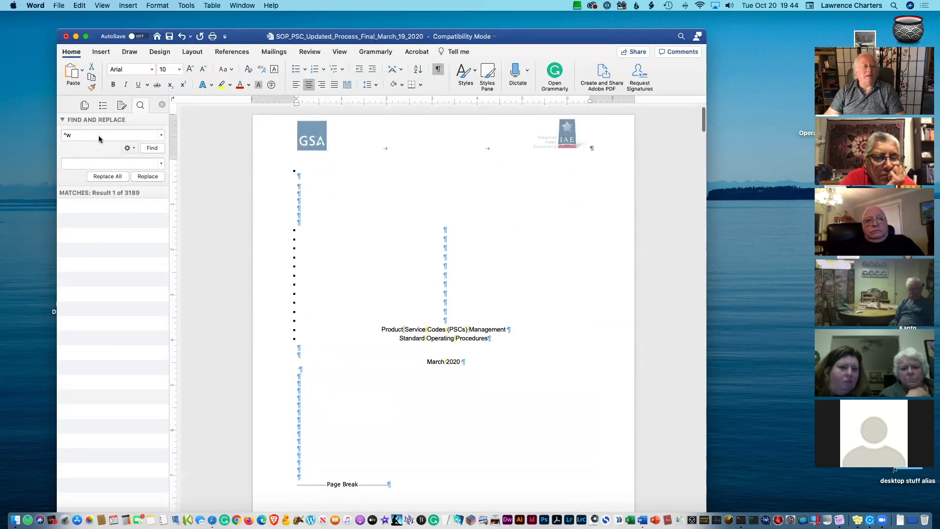
- Replace all remaining double spaces in the document with single spaces
left_click(97, 136)
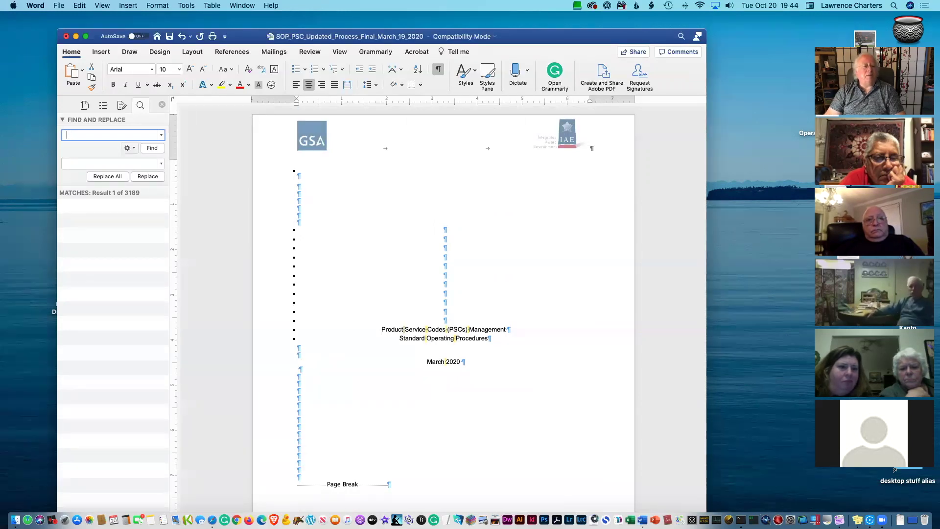
left_click(73, 162)
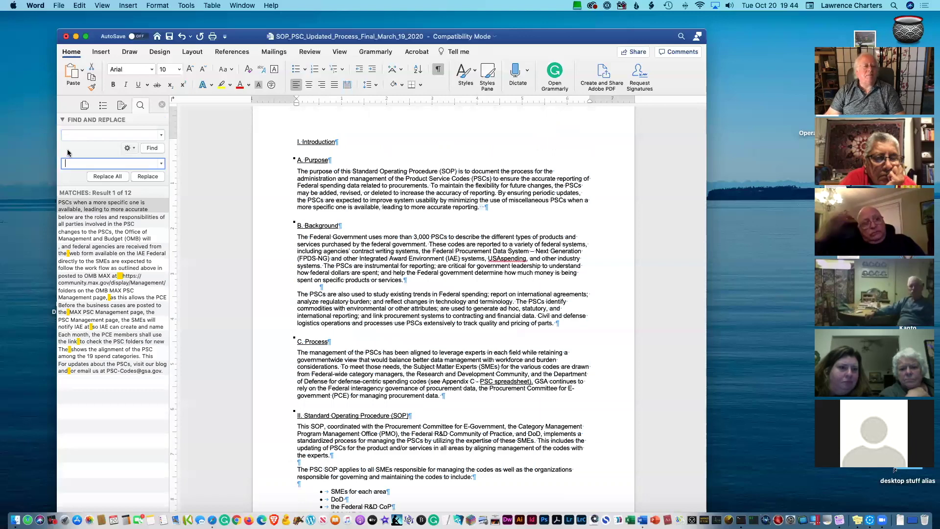
left_click(116, 177)
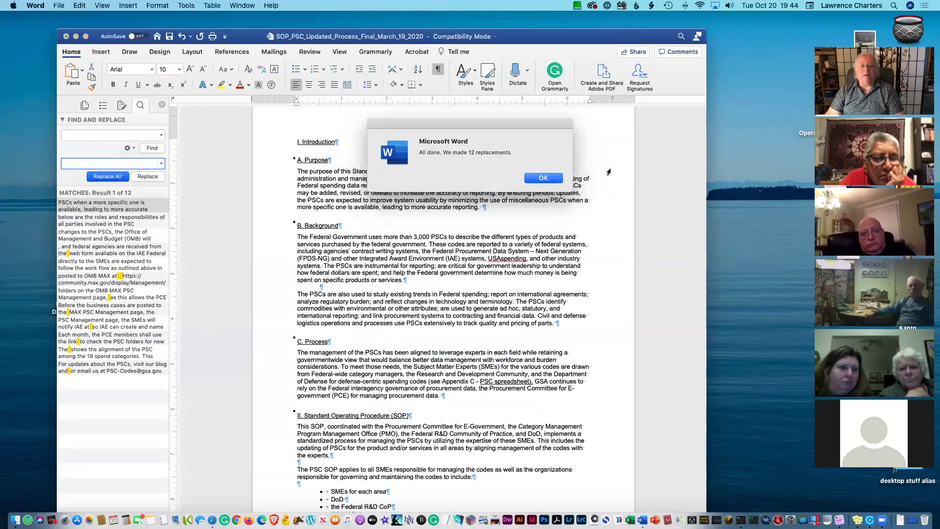
scroll(539, 196, "up", 15)
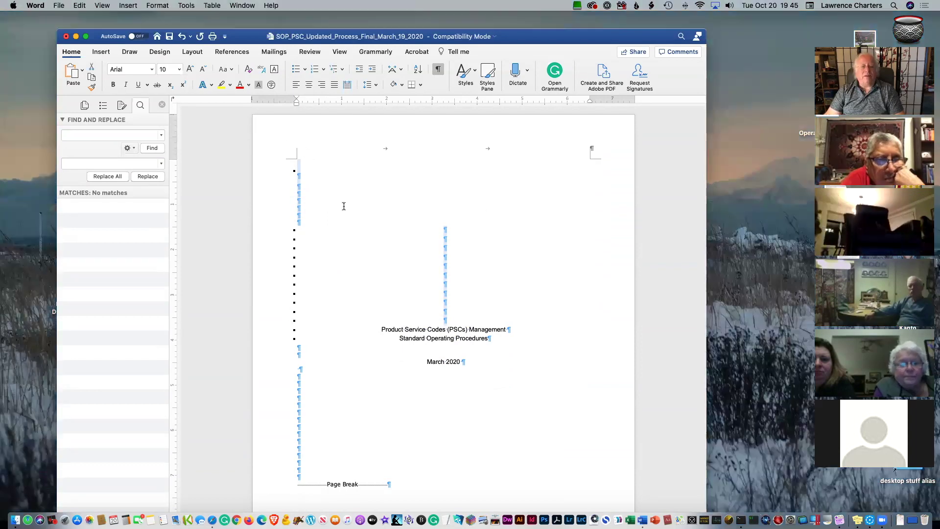
- Select the whole document text and align it left
key("Up")
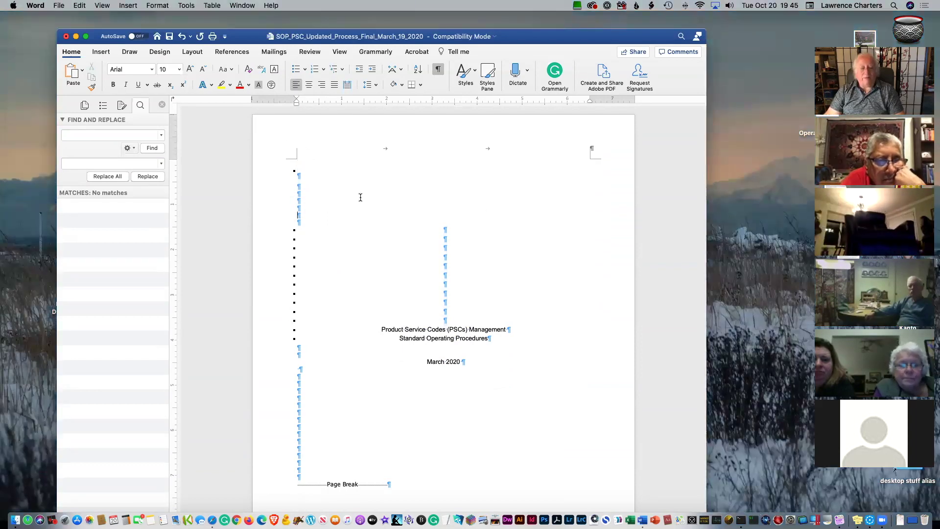
key("super+a")
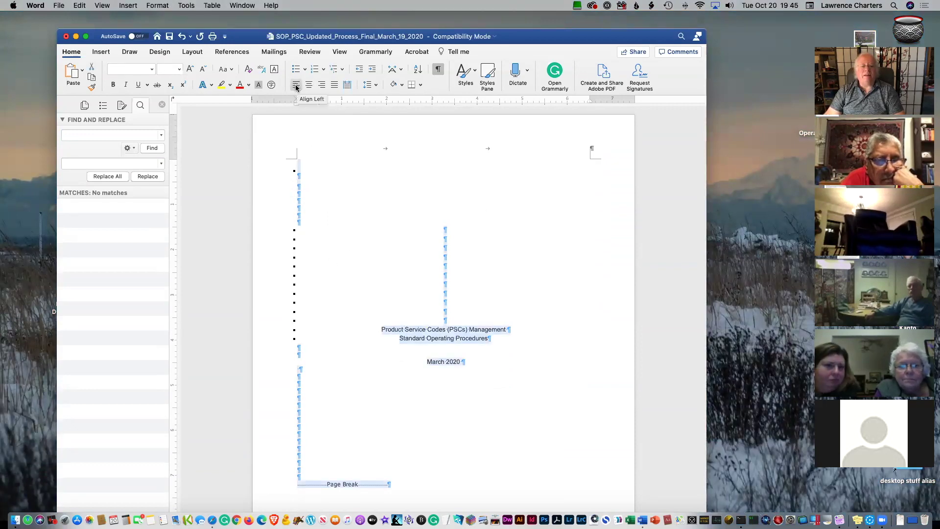
left_click(296, 86)
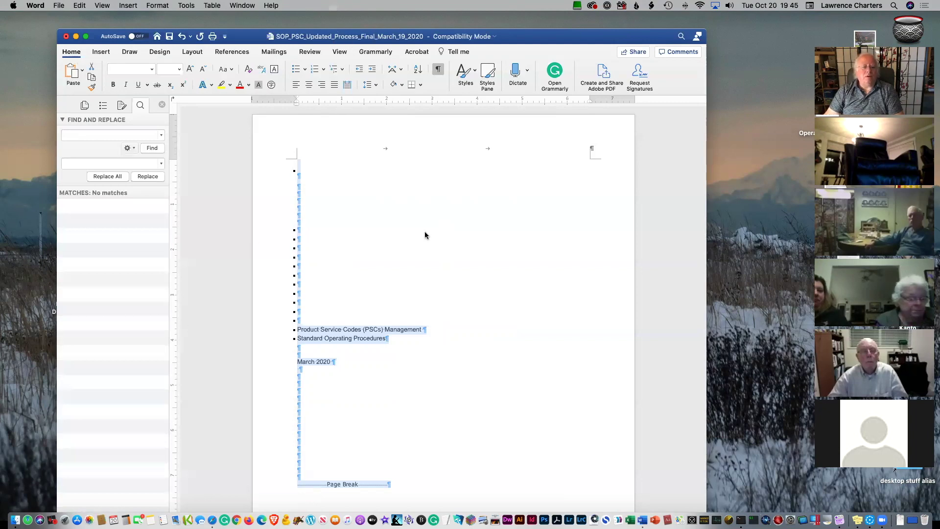
left_click(416, 243)
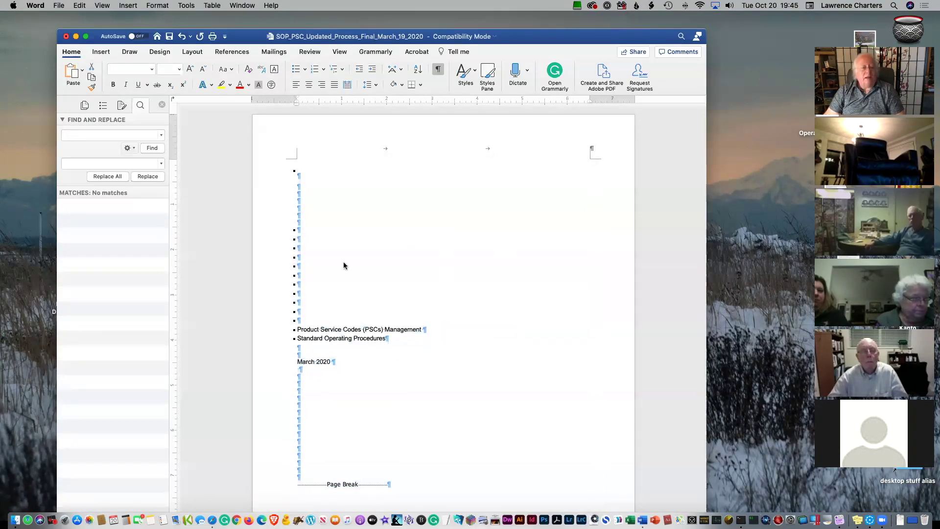
- Examine the file formats offered for saving a copy of the document, including the PDF export format
left_click(59, 5)
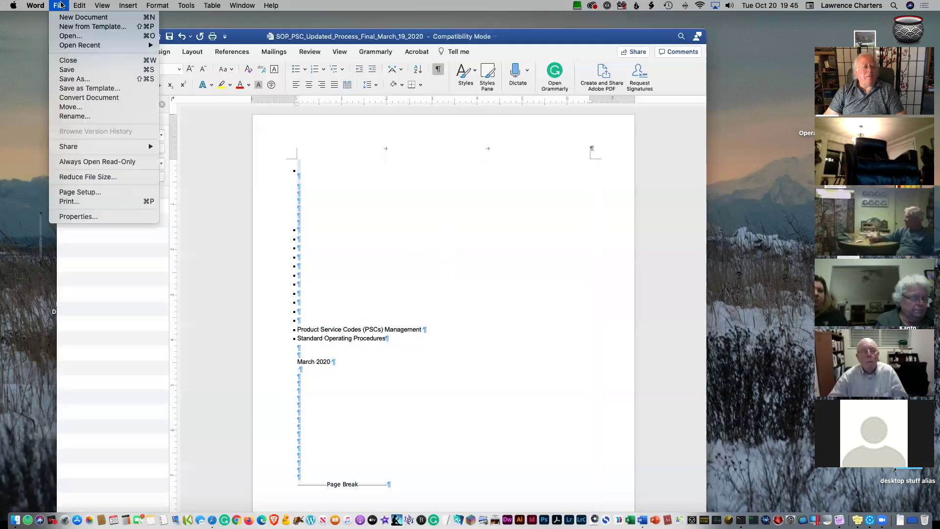
left_click(67, 80)
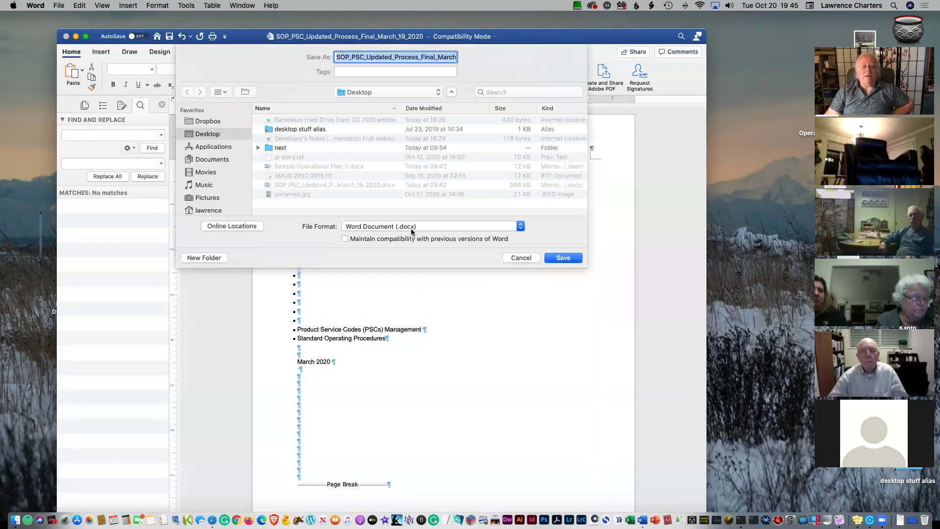
left_click(412, 226)
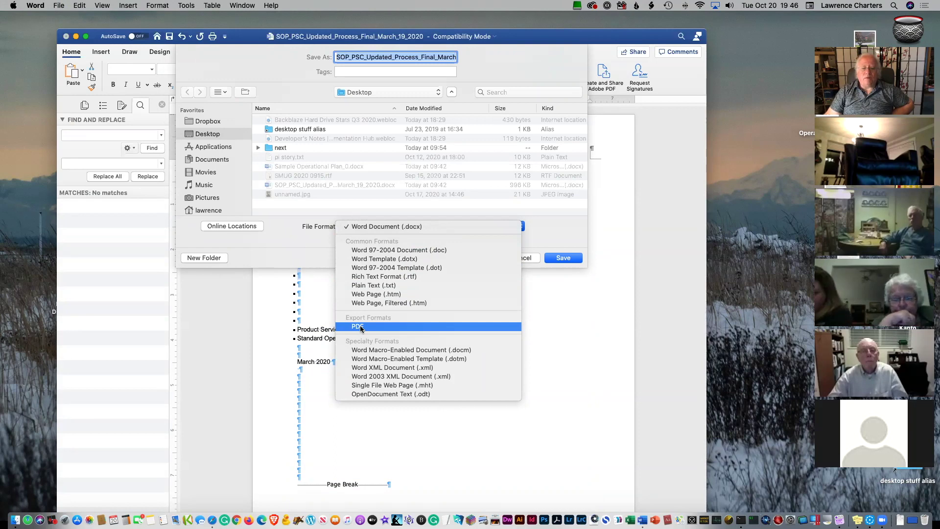
left_click(304, 256)
left_click(563, 257)
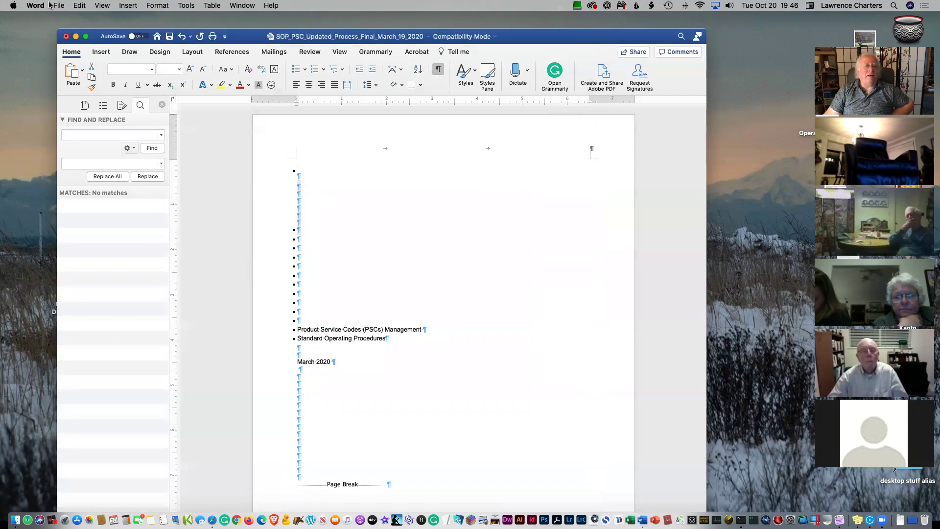
- Quit Word and discard the unsaved changes to SOP_PSC_Updated_Process_Final_March_19_2020.docx
left_click(34, 6)
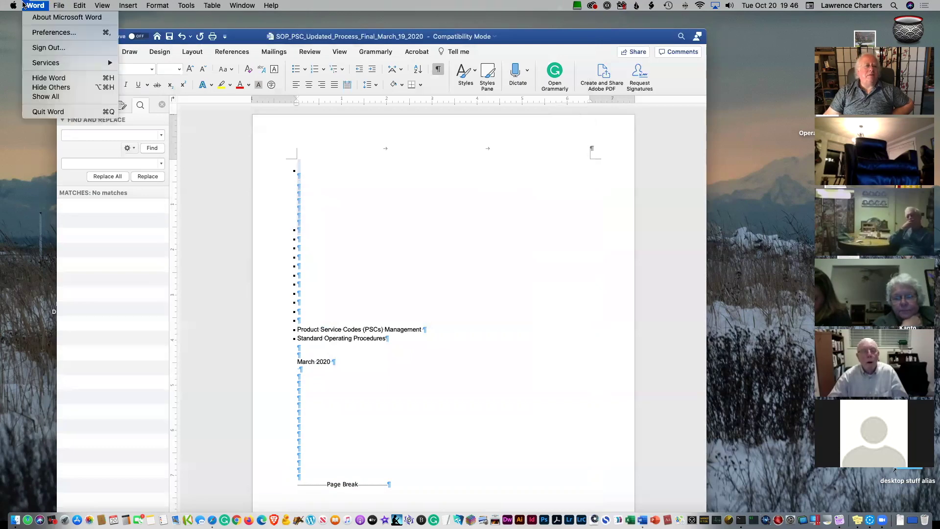
left_click(51, 112)
left_click(336, 104)
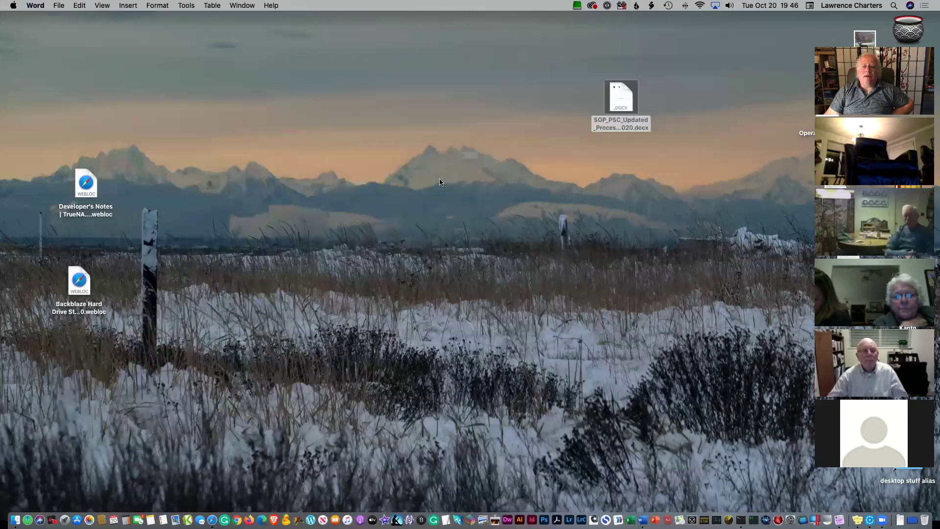
left_click(439, 178)
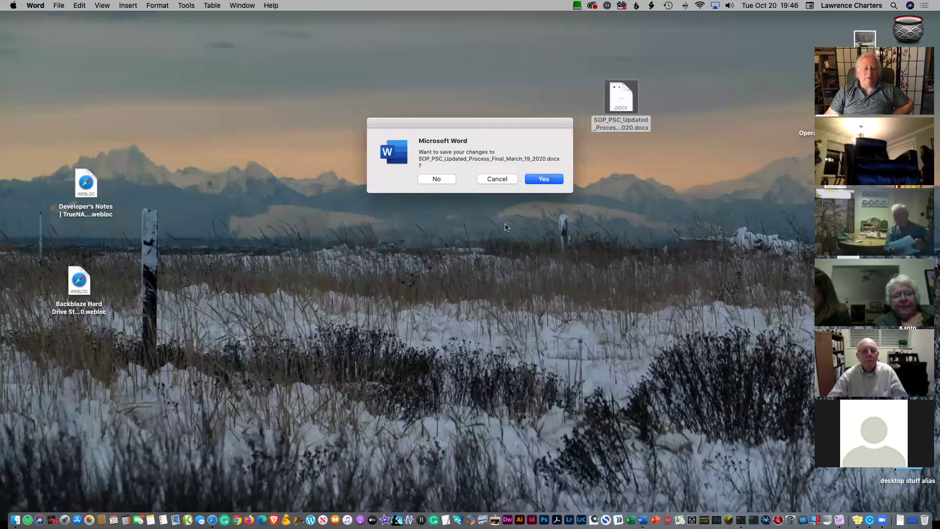
left_click(459, 244)
- Find and launch Pages through Spotlight, and dismiss its initial file chooser without opening anything
key("super+space")
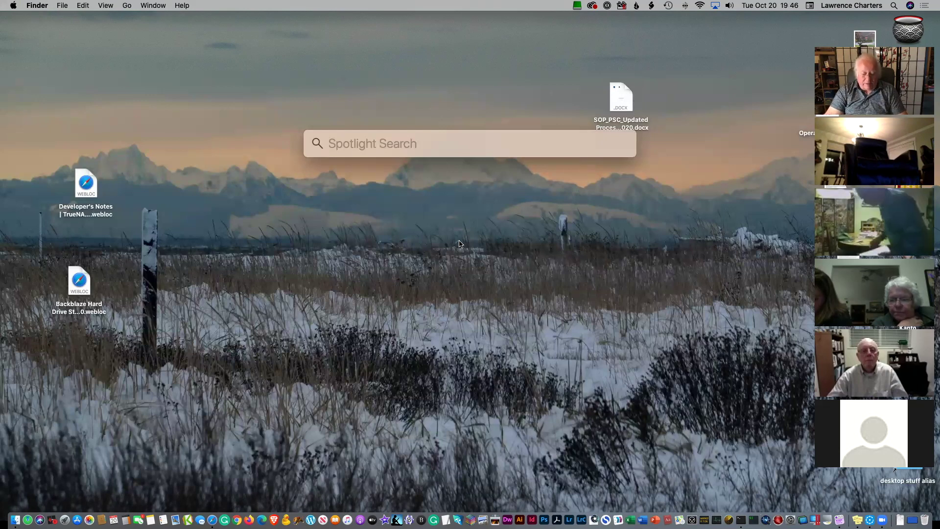
key("Escape")
key("super+space")
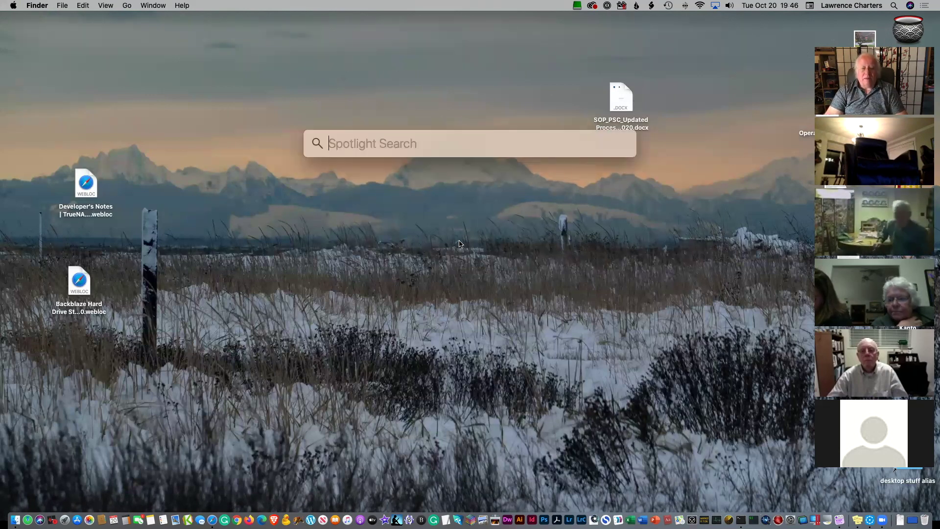
type("pages")
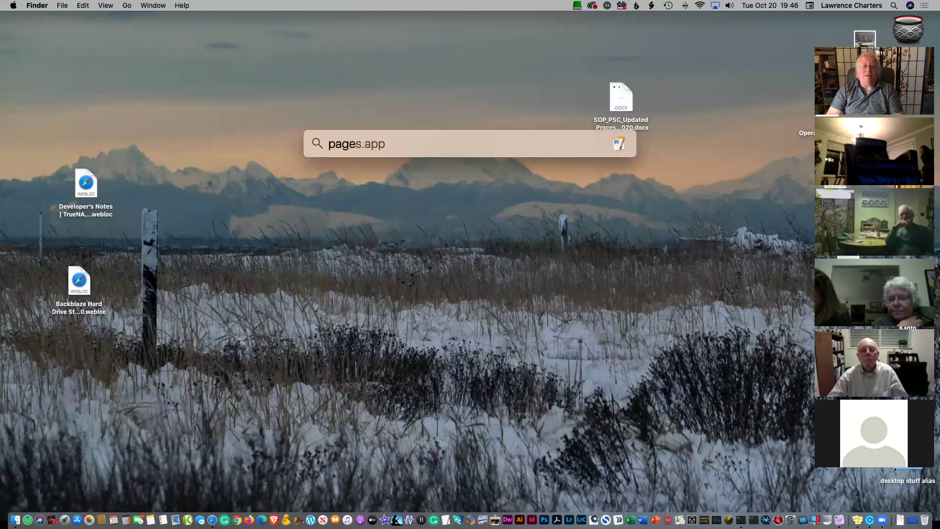
key("Return")
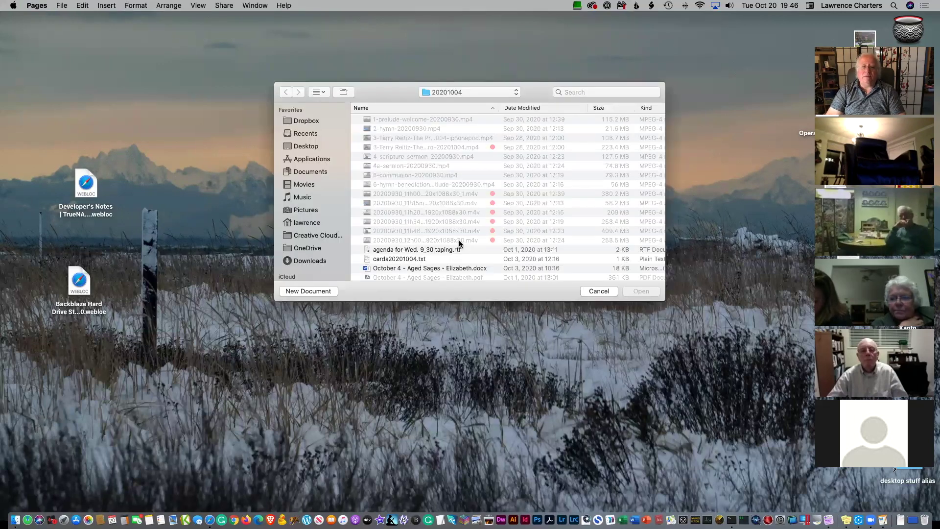
left_click(593, 293)
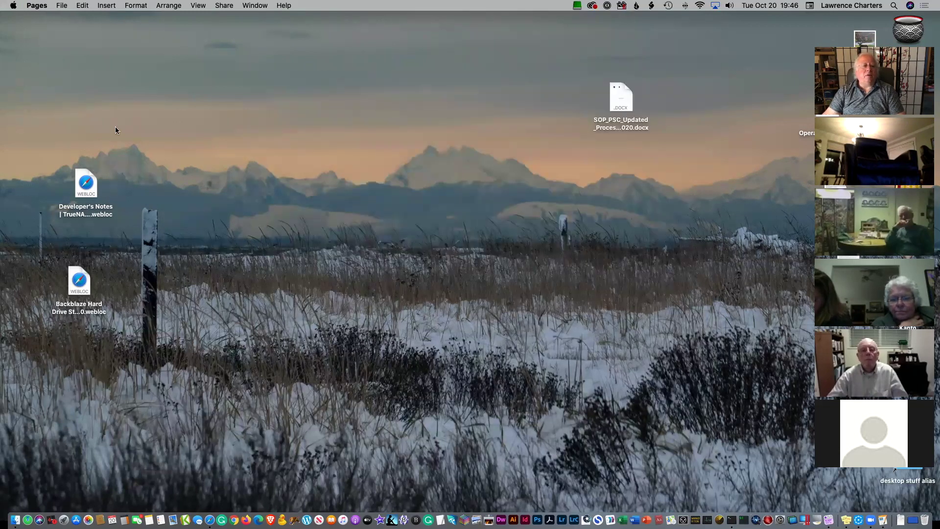
- Open SOP_PSC_Updated_Process_Final_March_19_2020.docx from the Desktop in Pages, dismiss the import warnings and look through its pages
left_click(61, 5)
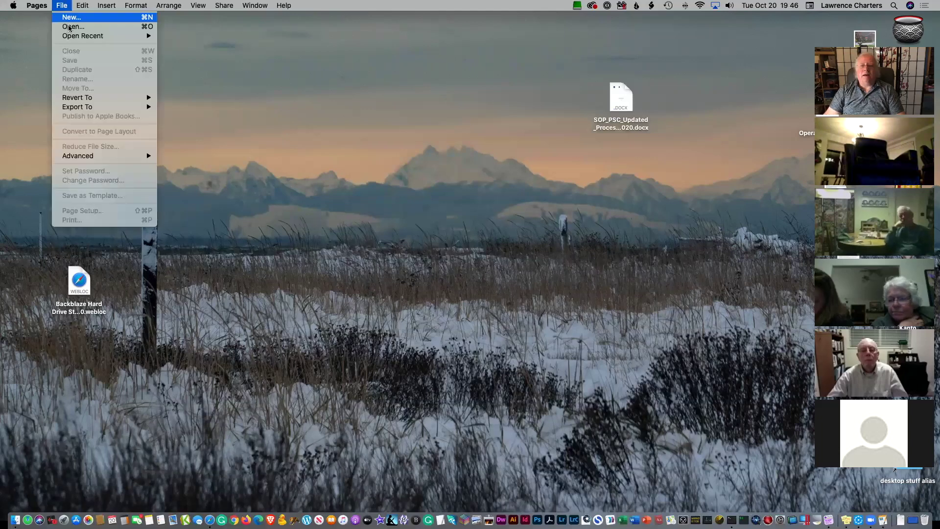
key("super+o")
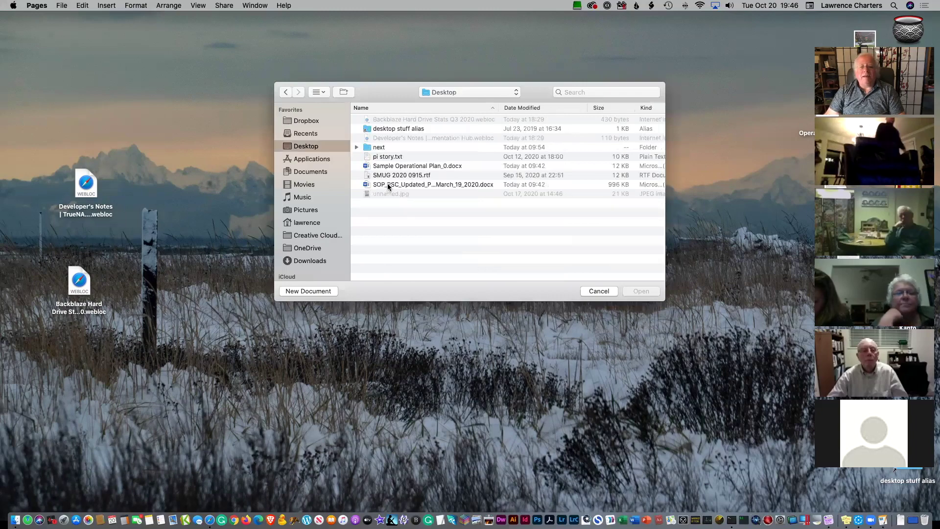
left_click(386, 183)
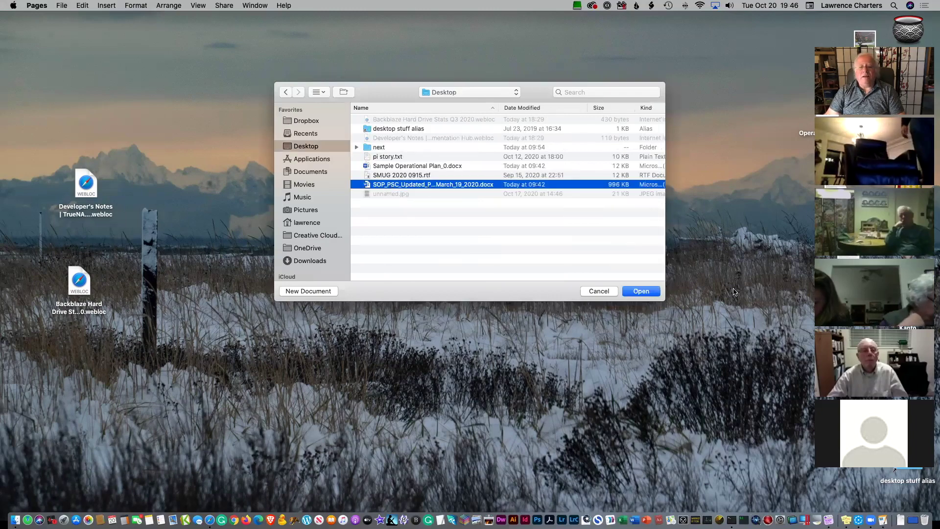
left_click(646, 295)
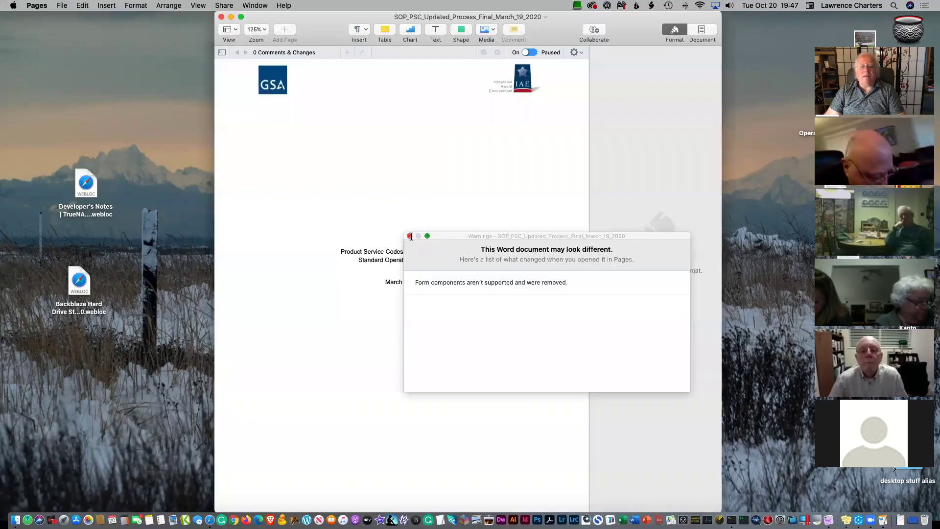
left_click(410, 236)
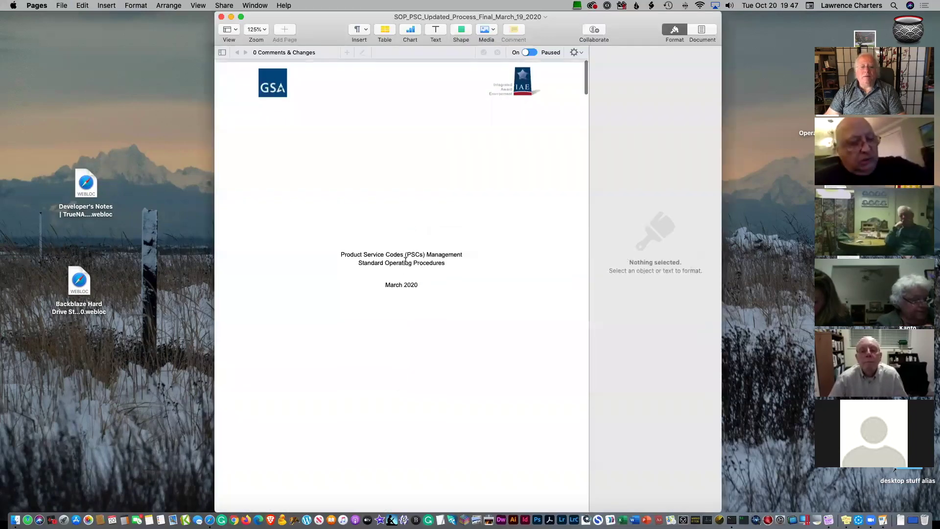
scroll(405, 260, "down", 15)
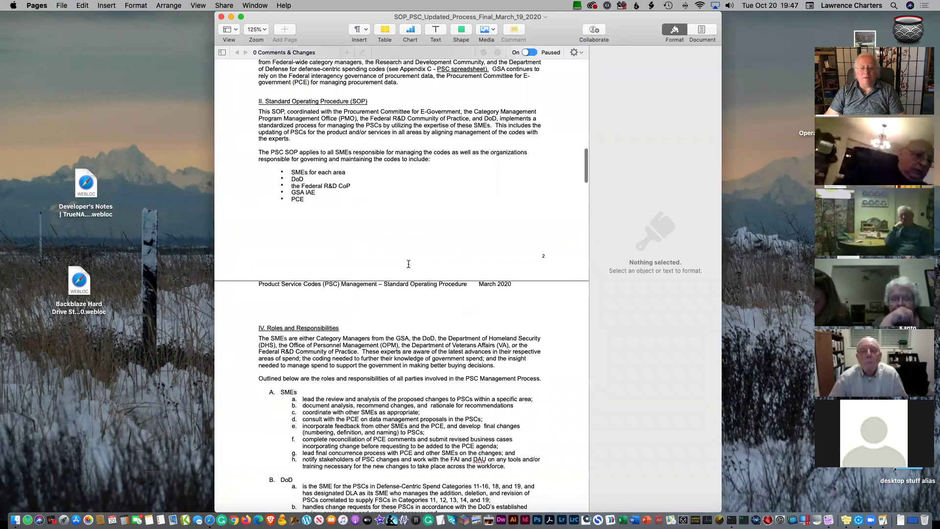
scroll(408, 264, "down", 20)
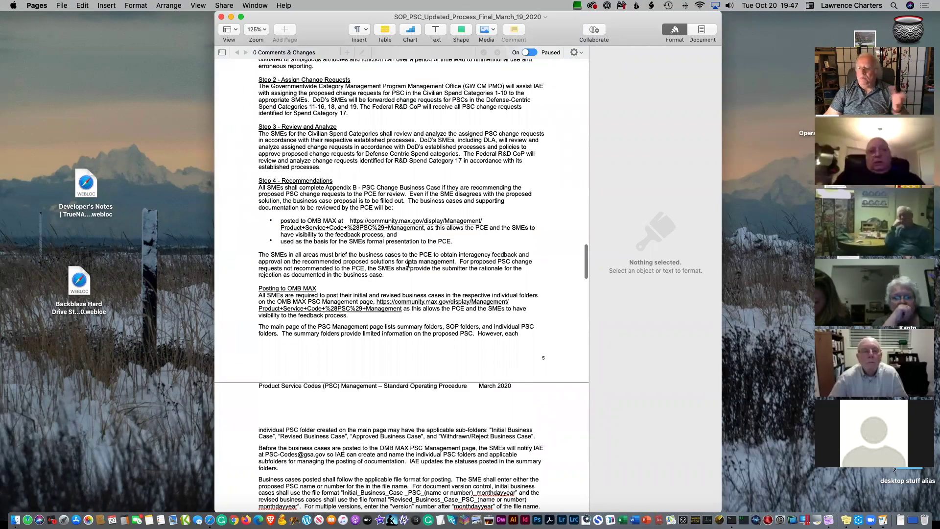
scroll(408, 264, "up", 20)
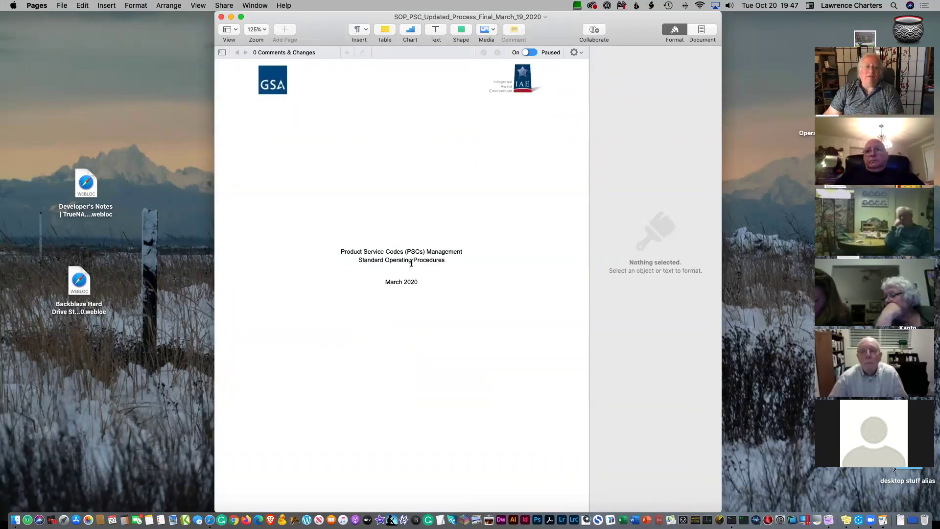
- Examine the save options without saving, and the formats offered for exporting the document
left_click(62, 5)
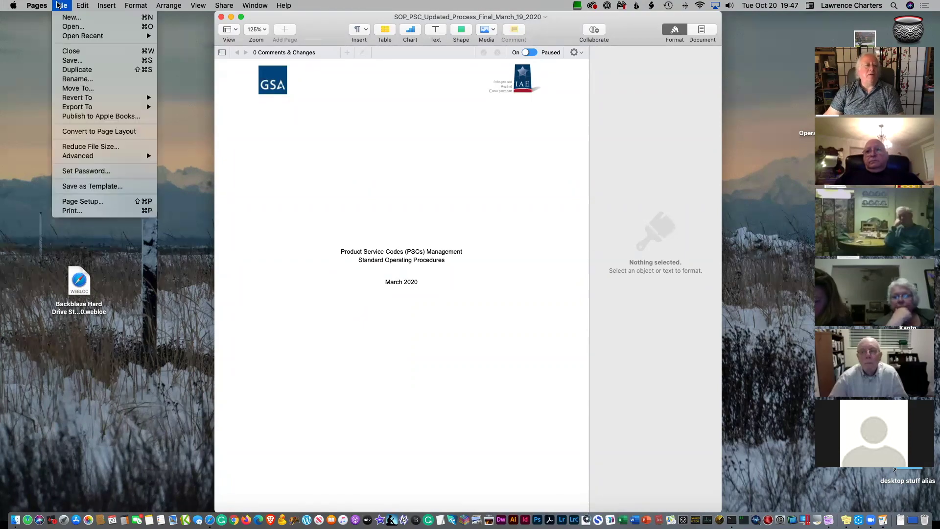
left_click(70, 60)
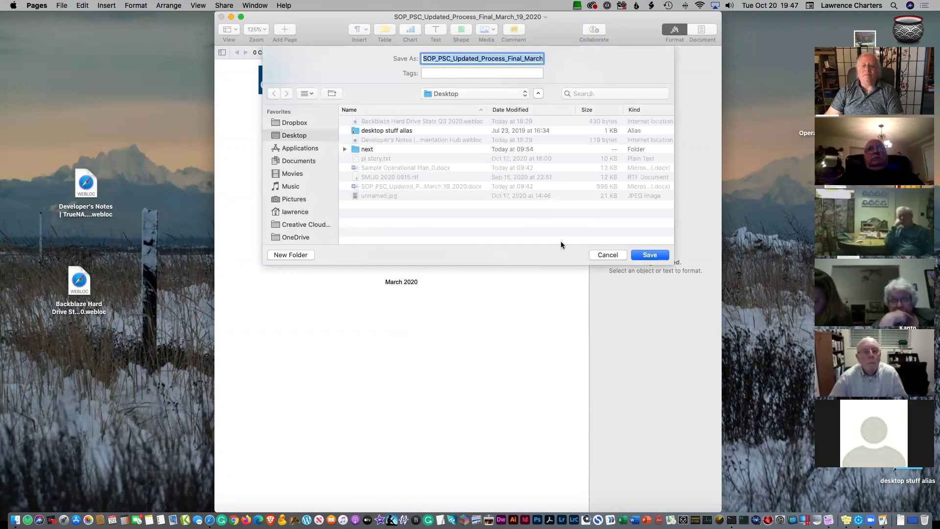
left_click(607, 255)
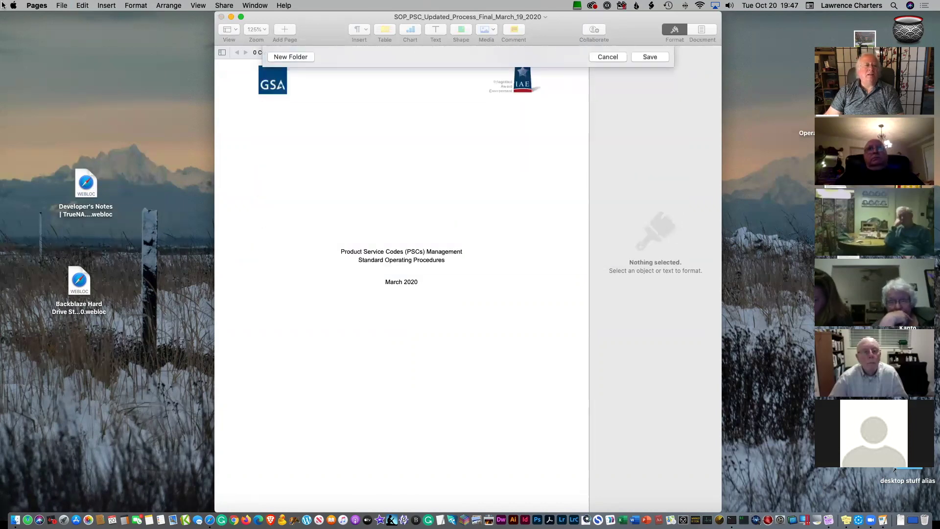
left_click(66, 6)
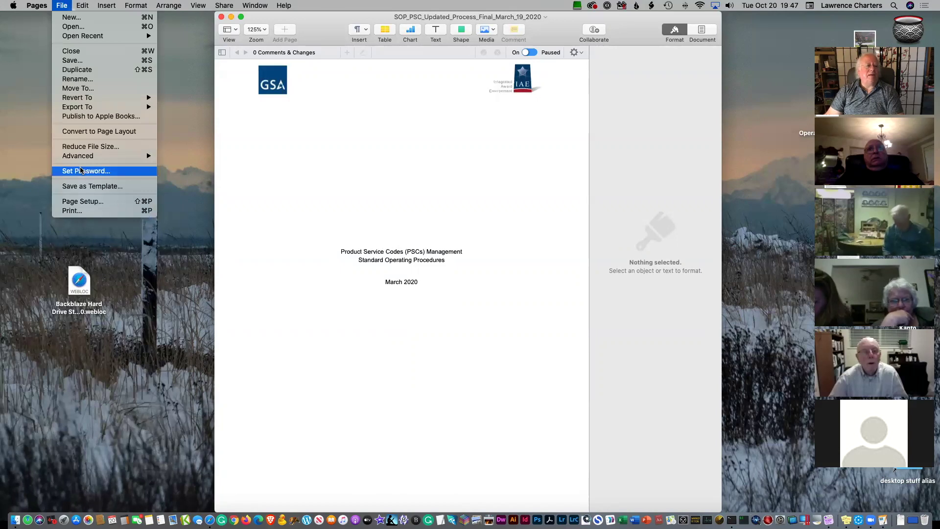
mouse_move(81, 108)
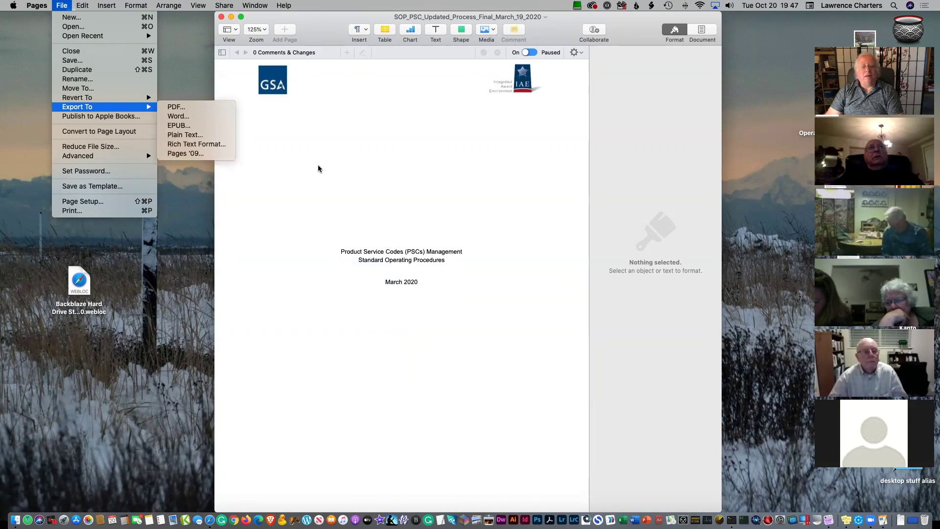
left_click(301, 169)
left_click(362, 175)
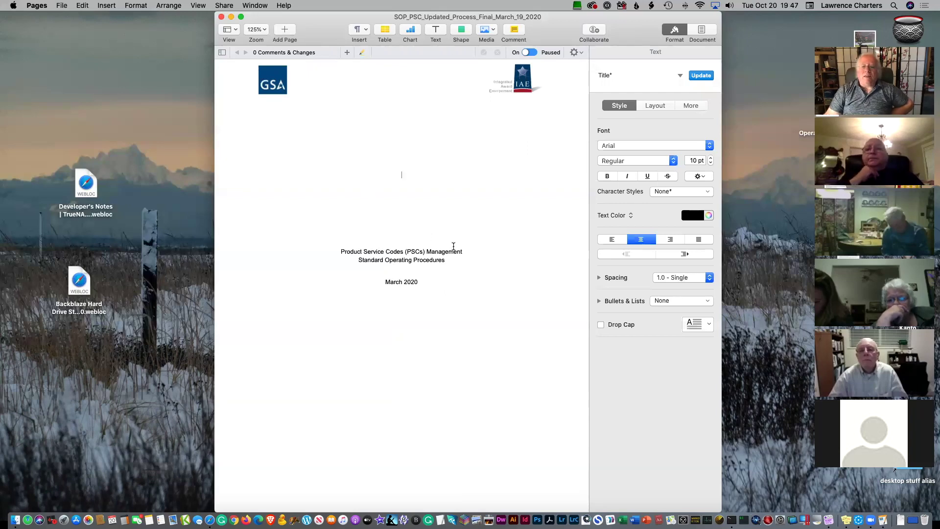
- Look over the cover and table of contents, and close the document
scroll(457, 239, "down", 5)
scroll(457, 240, "up", 5)
scroll(457, 239, "down", 8)
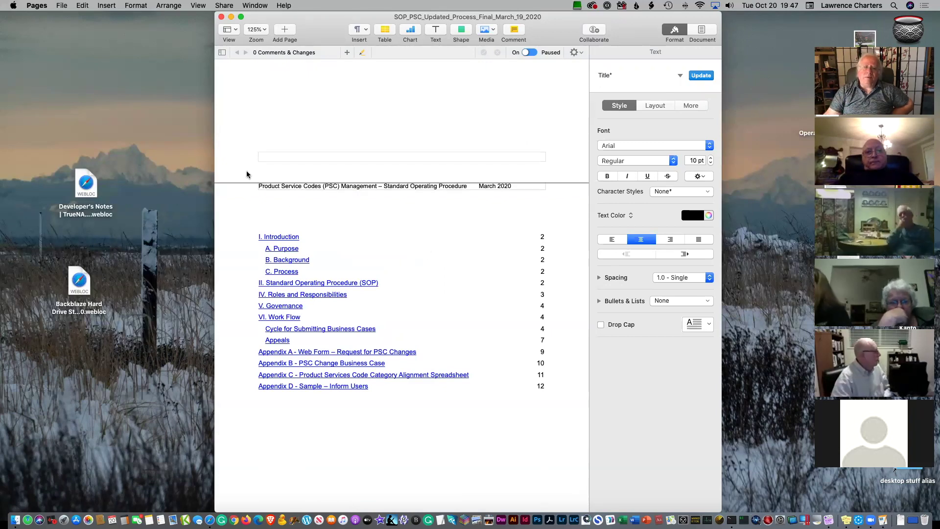
left_click(221, 17)
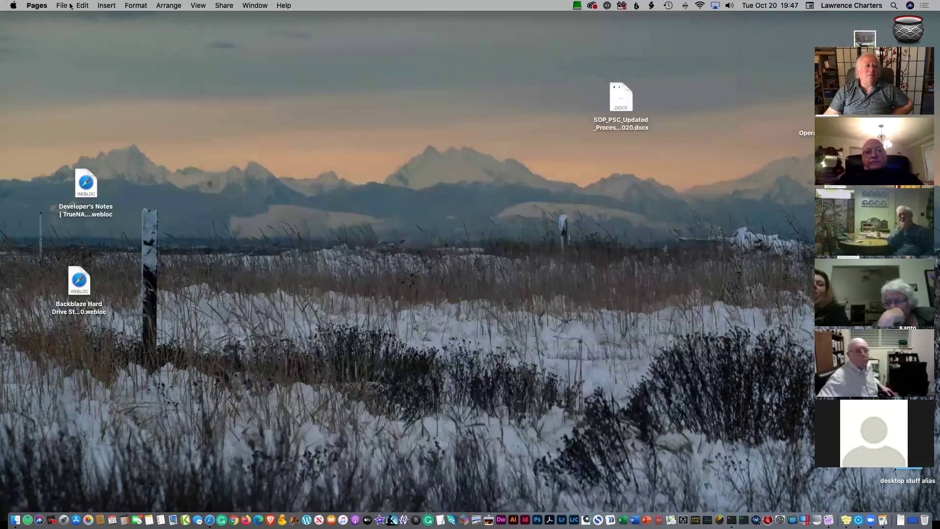
- Browse the new-document templates from Basic to Miscellaneous, cancel without creating a document, and quit Pages
left_click(61, 5)
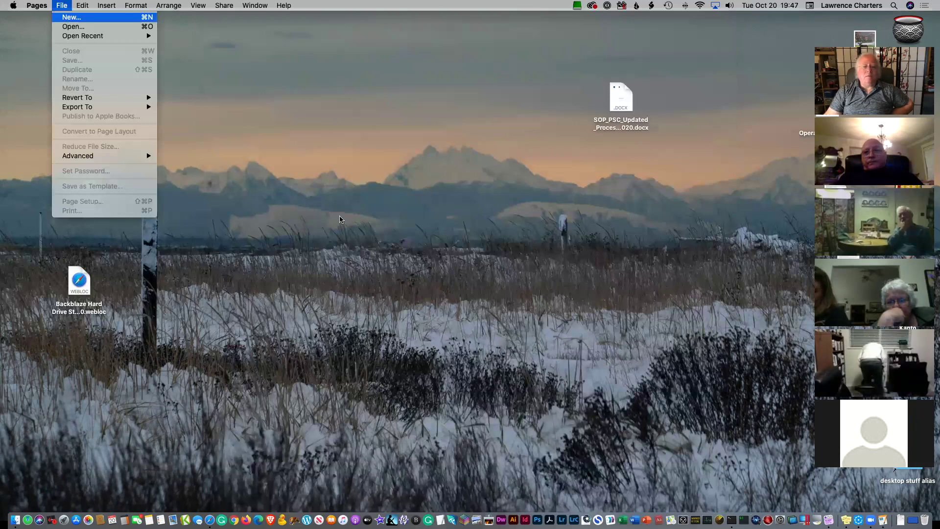
key("Return")
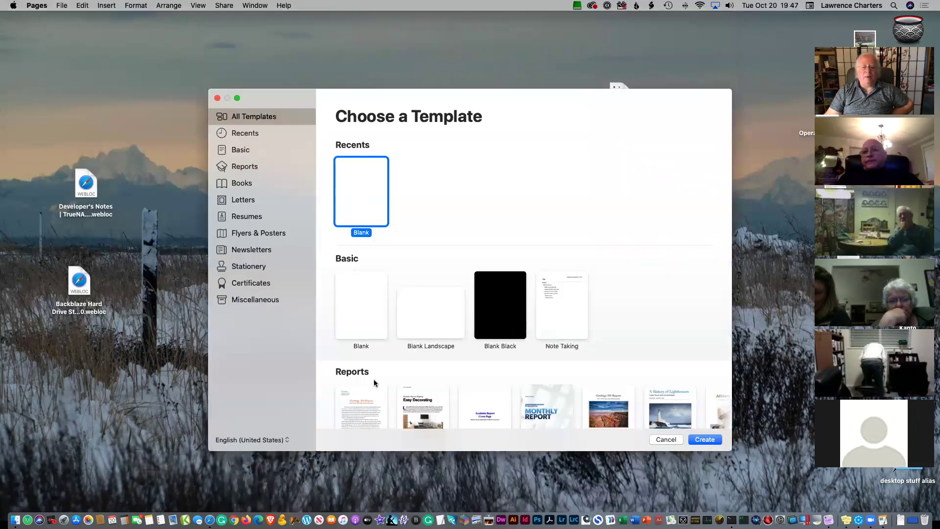
scroll(373, 382, "down", 3)
left_click(498, 253)
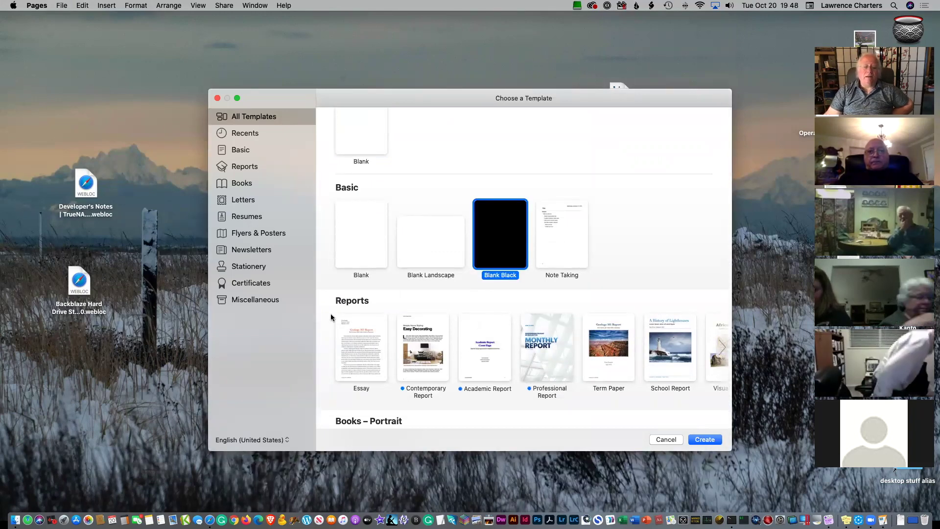
scroll(410, 355, "down", 15)
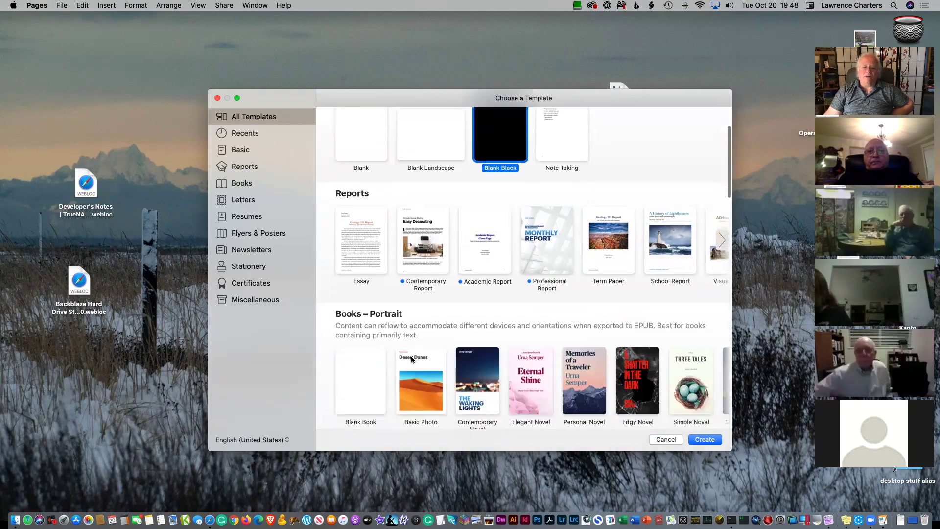
scroll(412, 353, "down", 5)
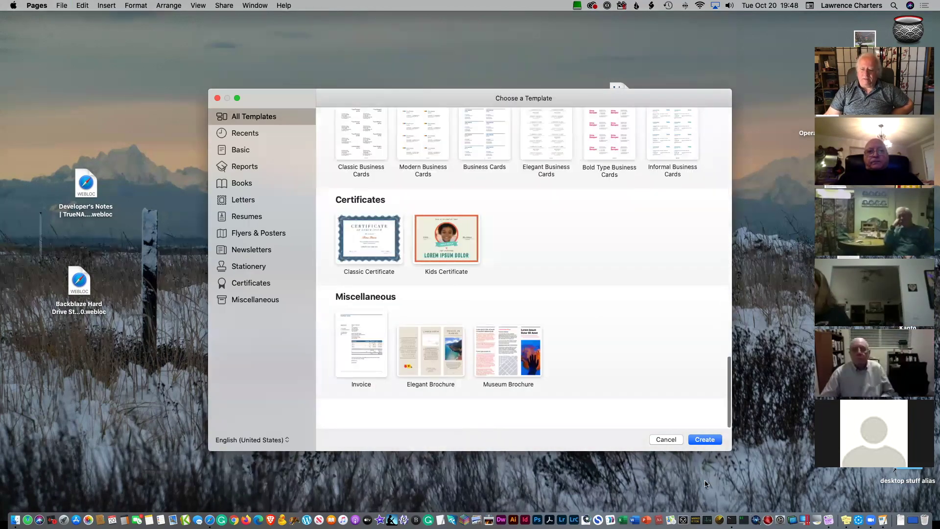
left_click(656, 440)
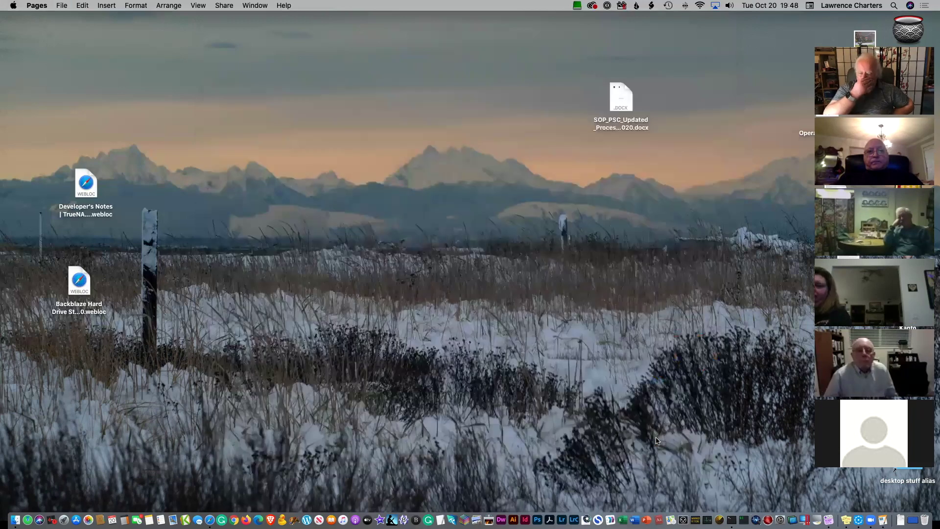
left_click(50, 5)
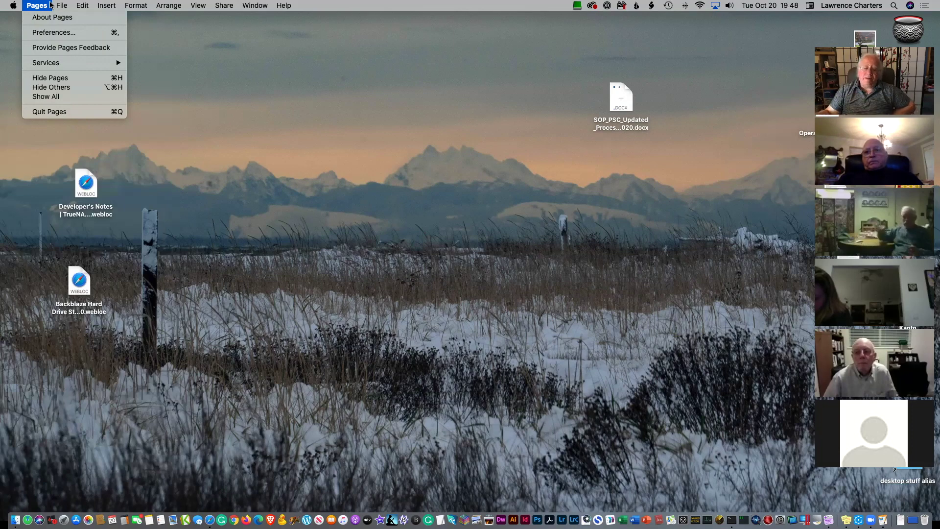
left_click(293, 362)
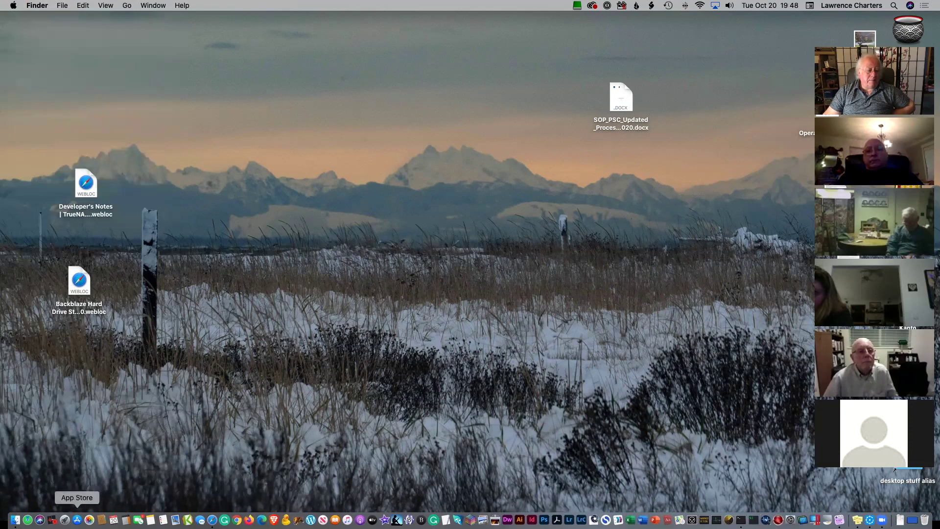
- Switch to the App Store, reposition its window to view the recent updates, and quit it
left_click(77, 520)
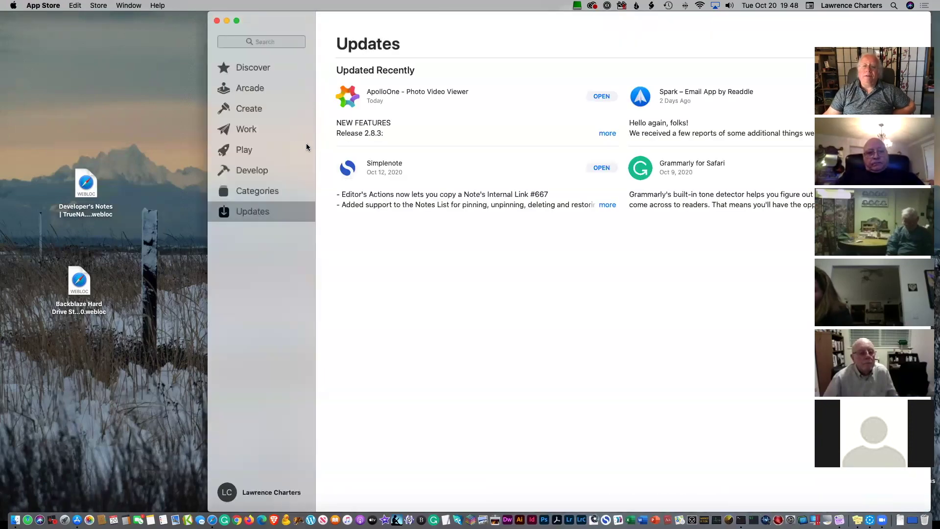
left_click_drag(250, 25, 126, 80)
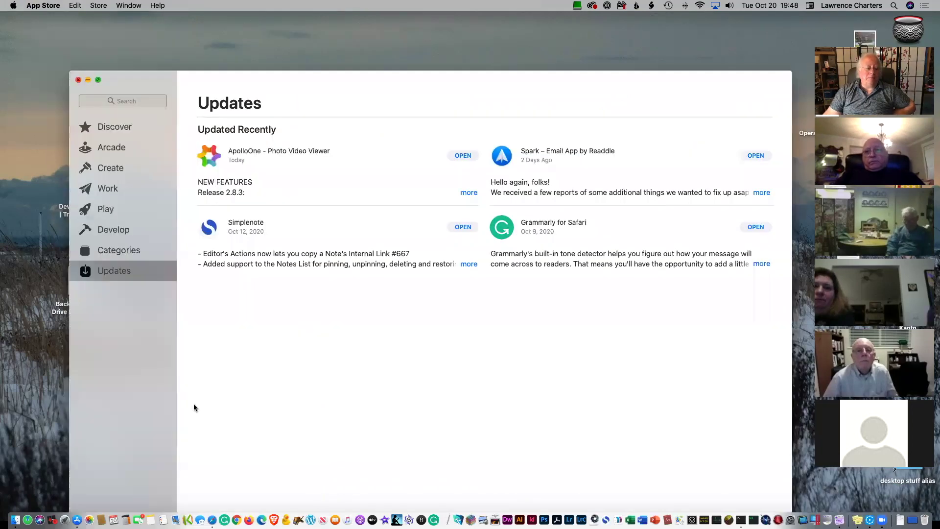
key("super+q")
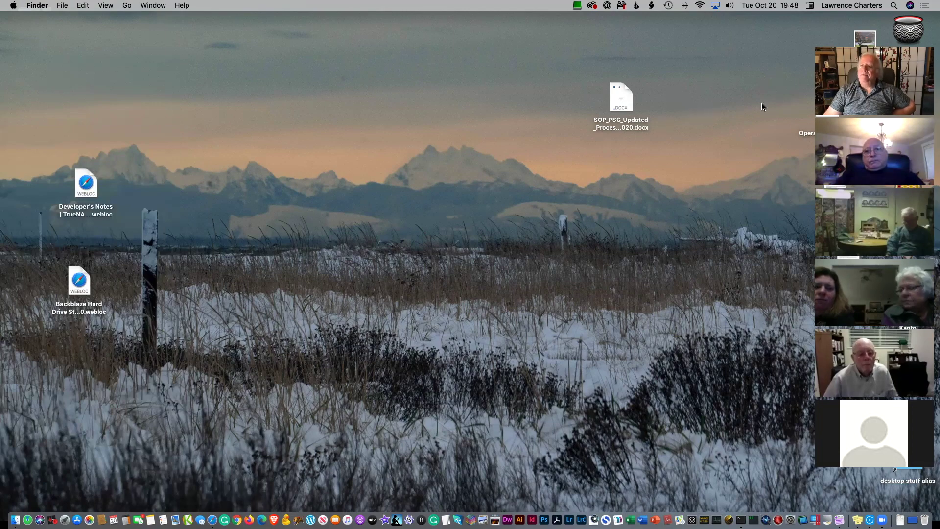
- Open the SOP_PSC_Updated_Process_Final_March_19_2020 document from the desktop in Word
left_click_drag(894, 469, 894, 516)
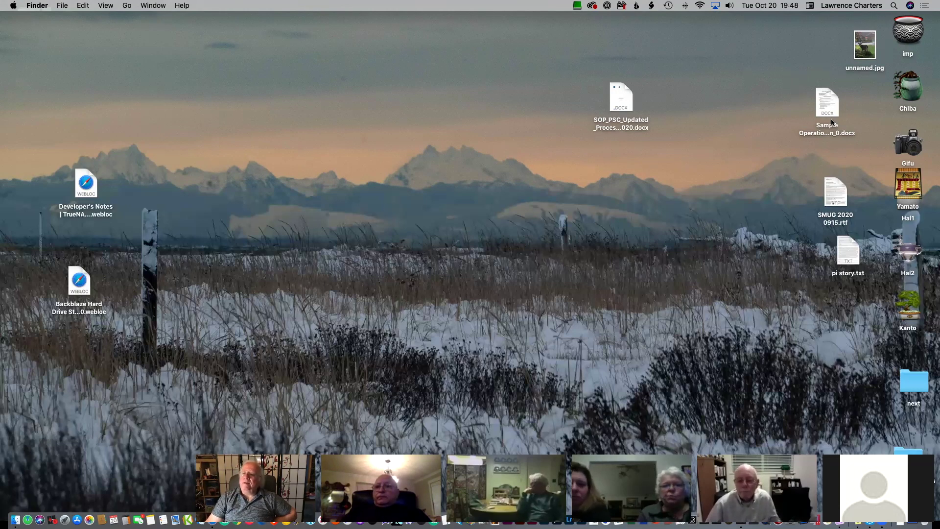
left_click(626, 101)
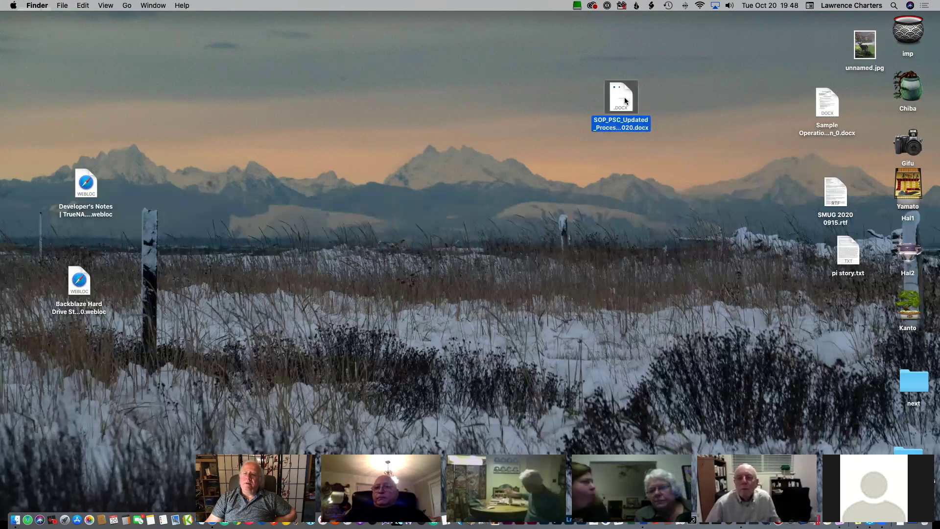
double_click(625, 101)
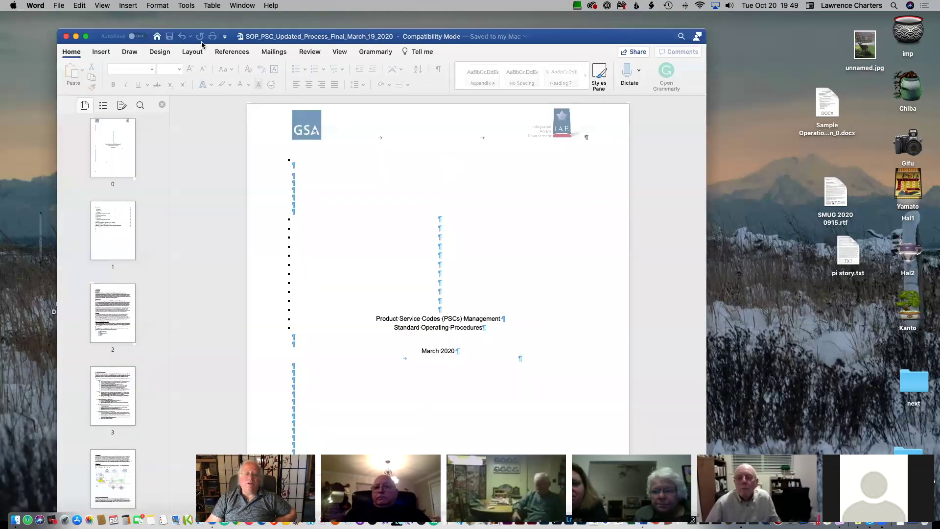
- Save a copy of the document to the desktop in Rich Text Format (.rtf), keeping the file name
left_click(60, 5)
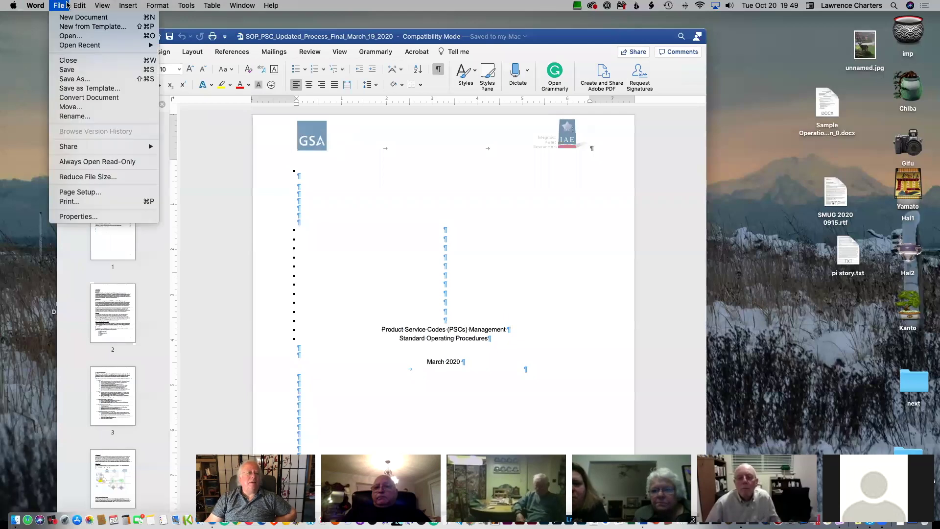
left_click(61, 80)
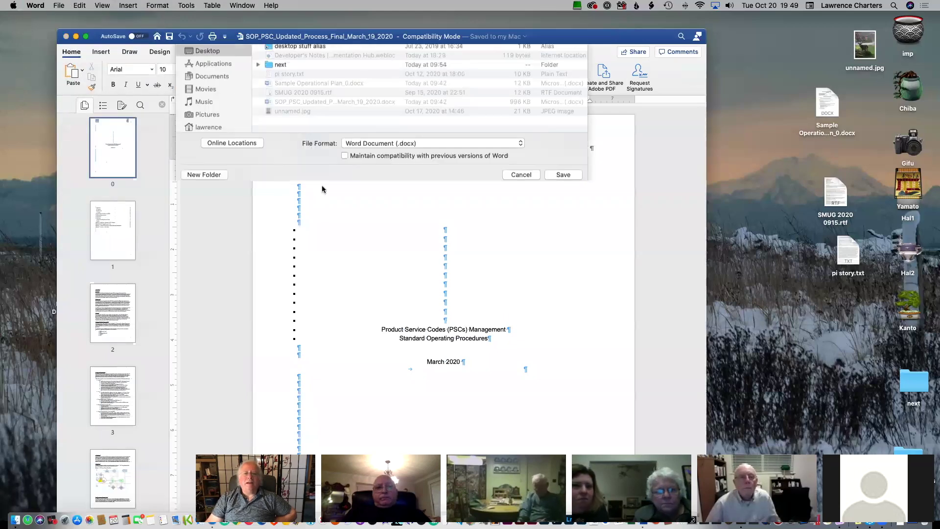
left_click(410, 226)
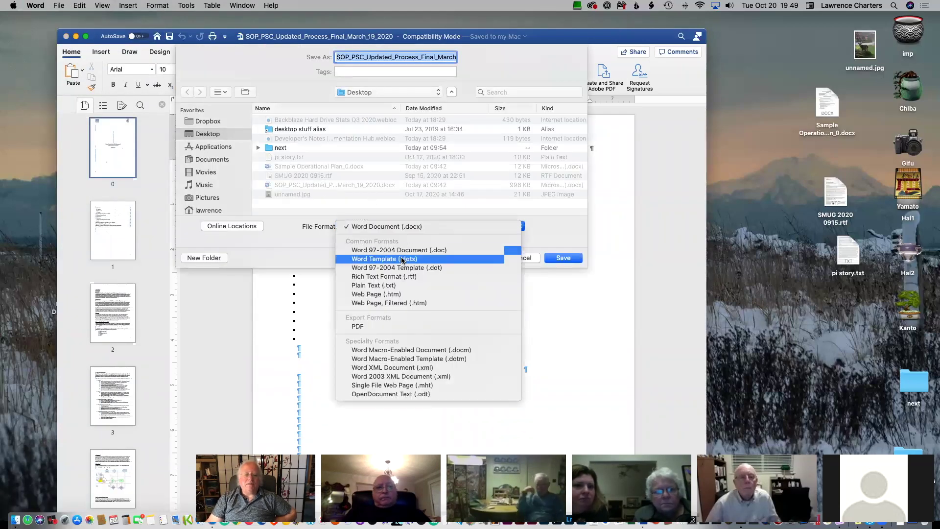
left_click(388, 280)
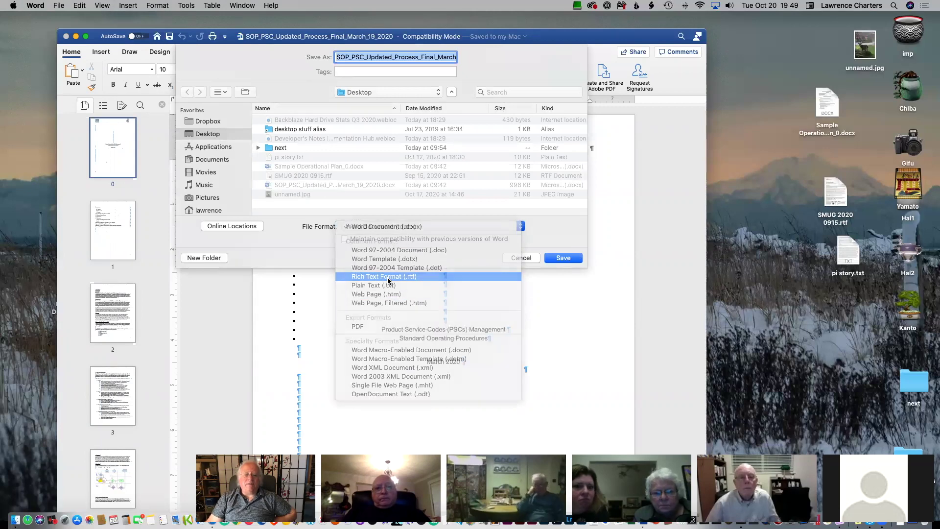
left_click(564, 258)
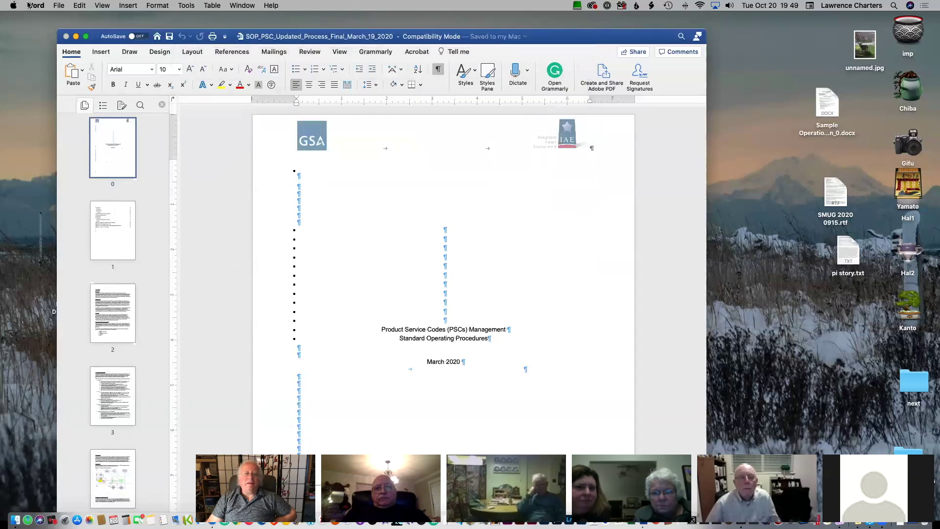
- Quit Word
left_click(59, 5)
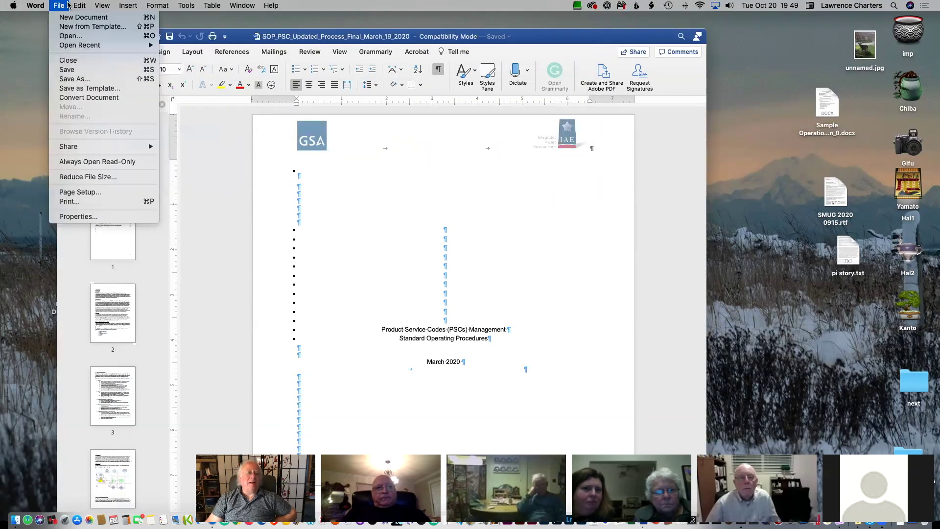
mouse_move(79, 5)
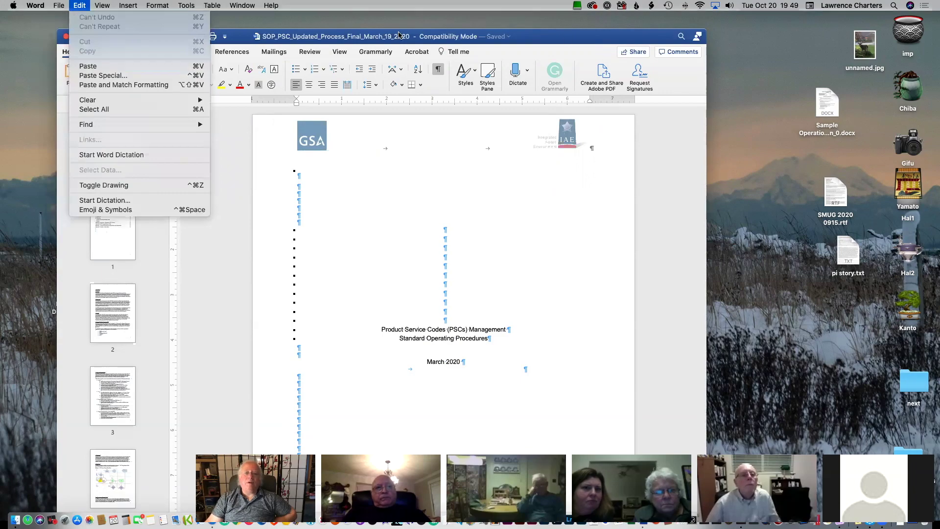
left_click(121, 25)
left_click(34, 6)
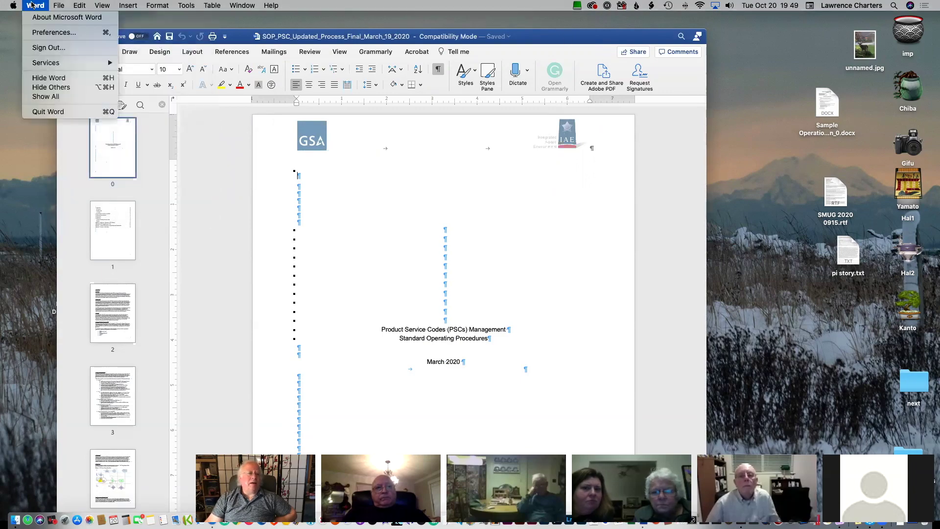
left_click(52, 113)
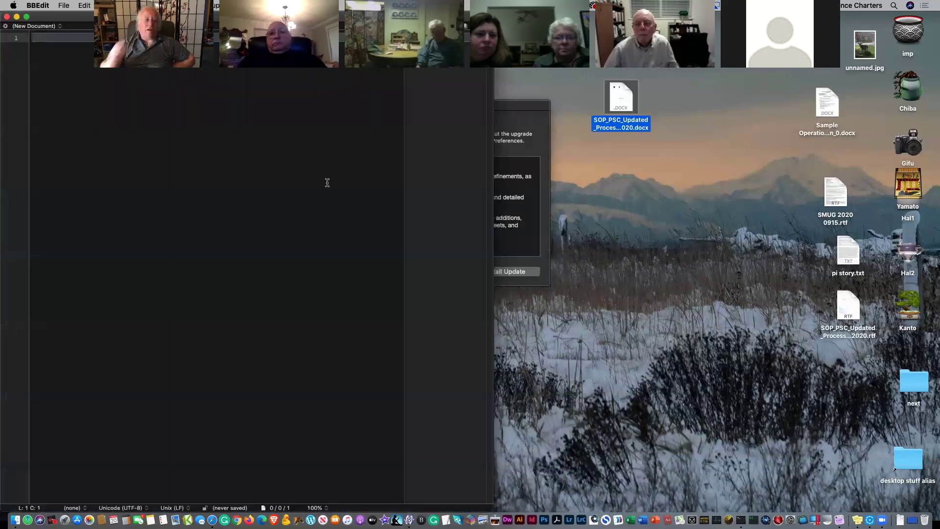
- Switch to BBEdit, dismiss its software update notice, and insert the contents of SMUG 2020 0915.rtf into the blank document
left_click_drag(55, 19, 180, 194)
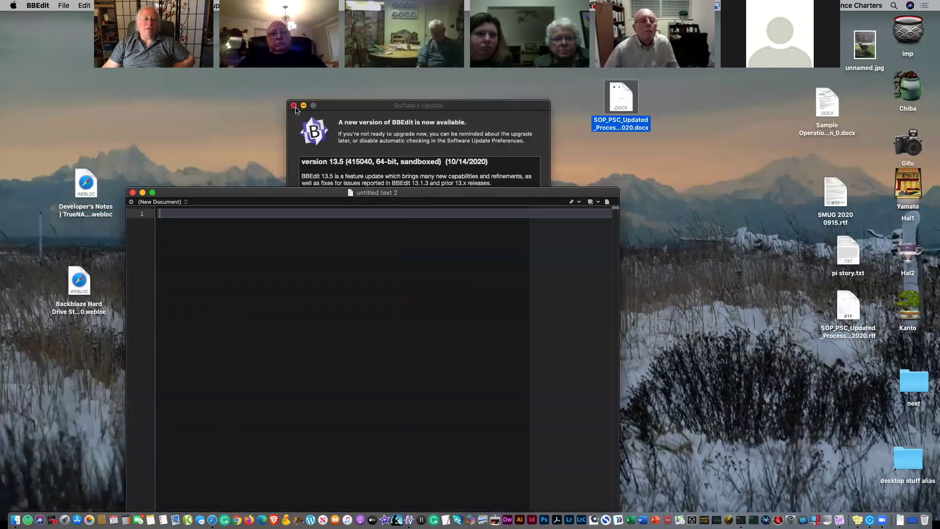
left_click(294, 106)
left_click_drag(299, 192, 264, 85)
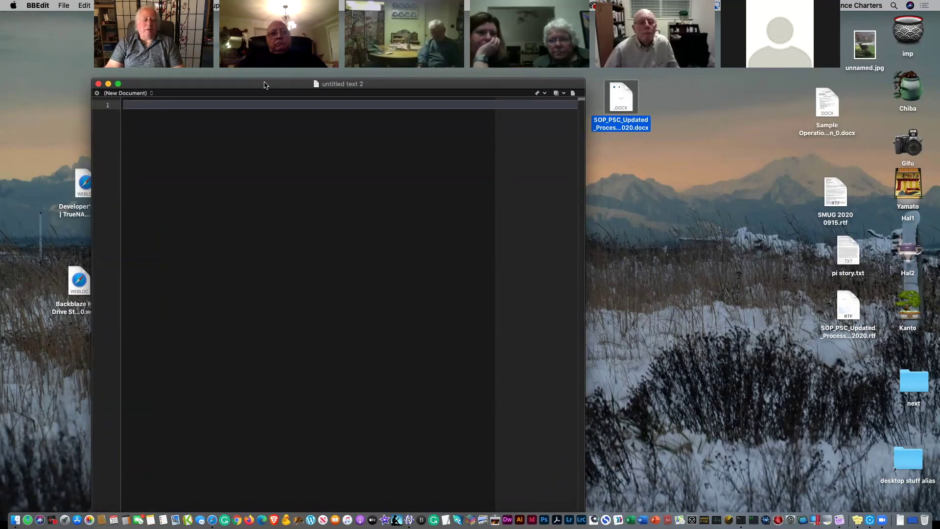
left_click(646, 186)
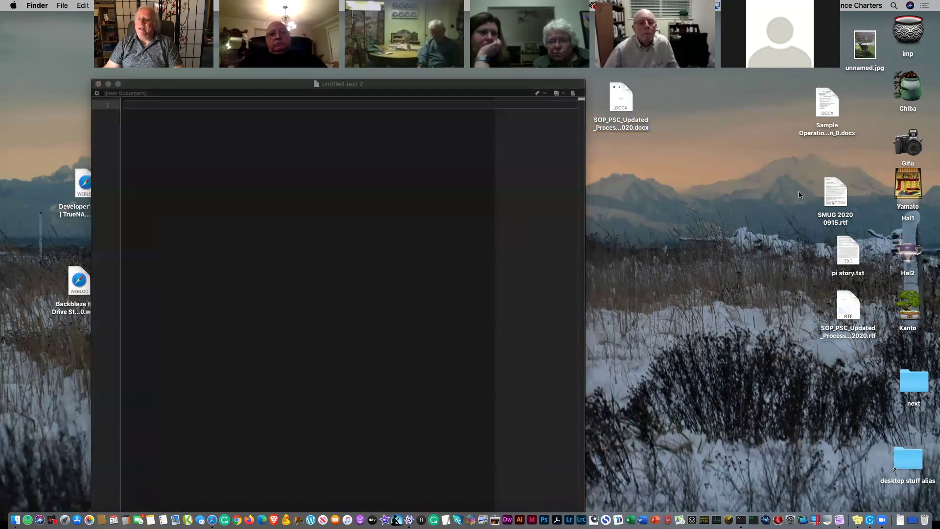
left_click_drag(839, 204, 309, 189)
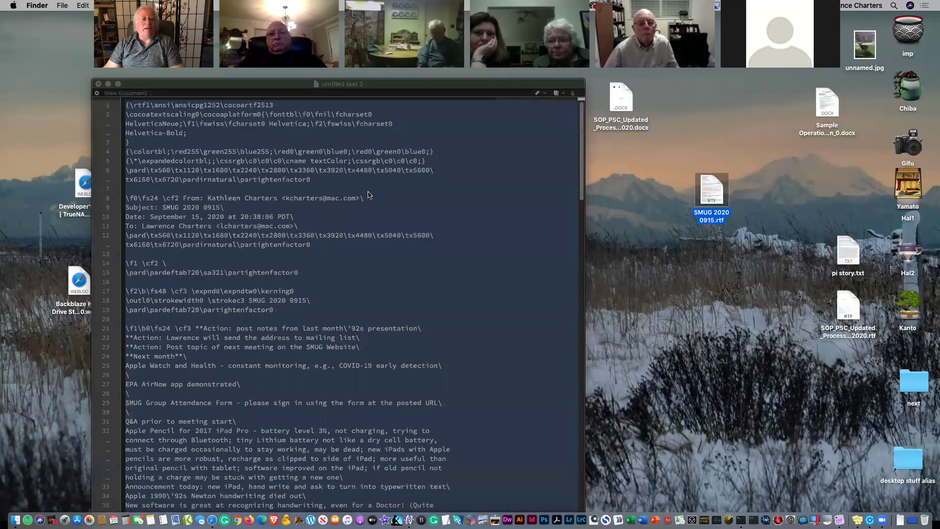
- Open SMUG 2020 0915.rtf in TextEdit, look through its formatted text to the end, and move the window aside
left_click(651, 250)
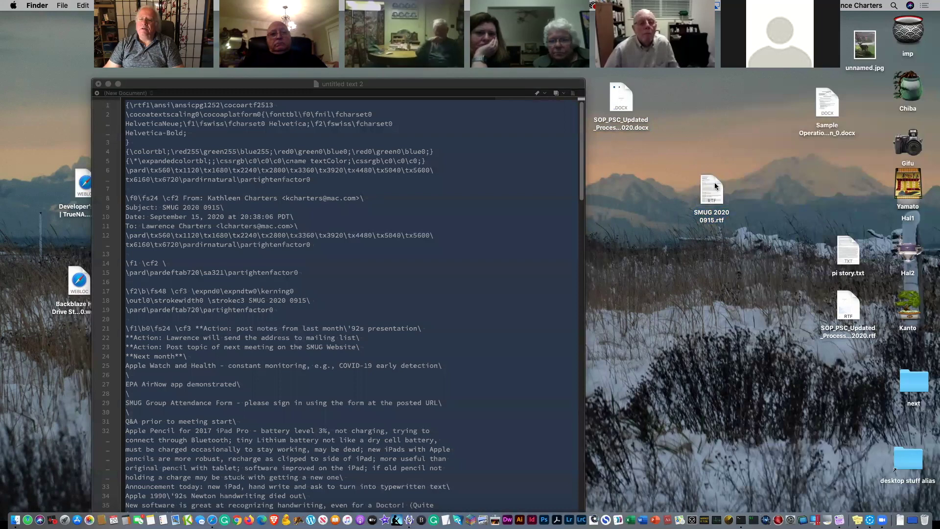
double_click(713, 182)
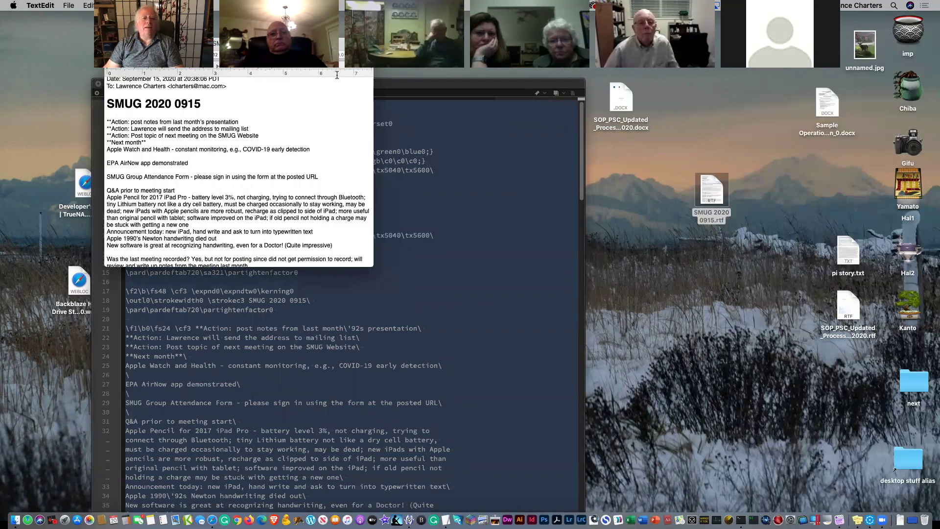
left_click_drag(260, 139, 214, 103)
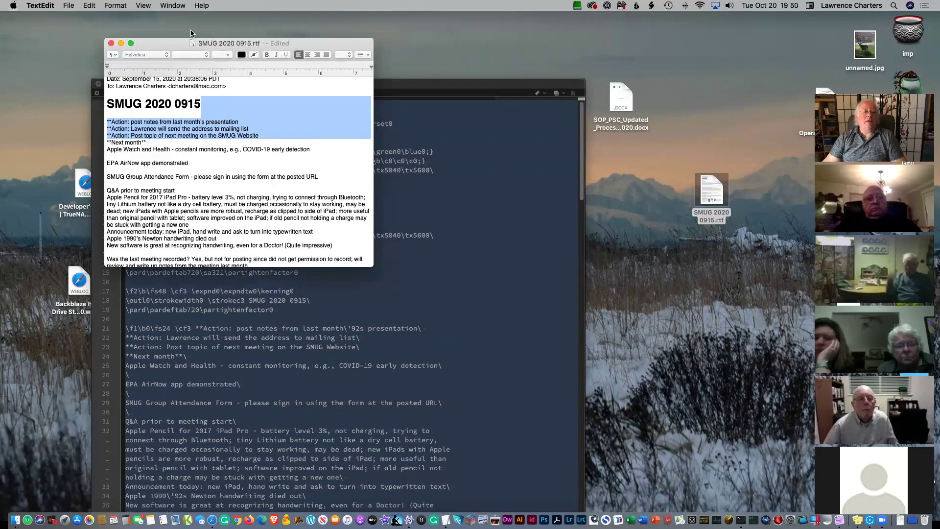
triple_click(142, 103)
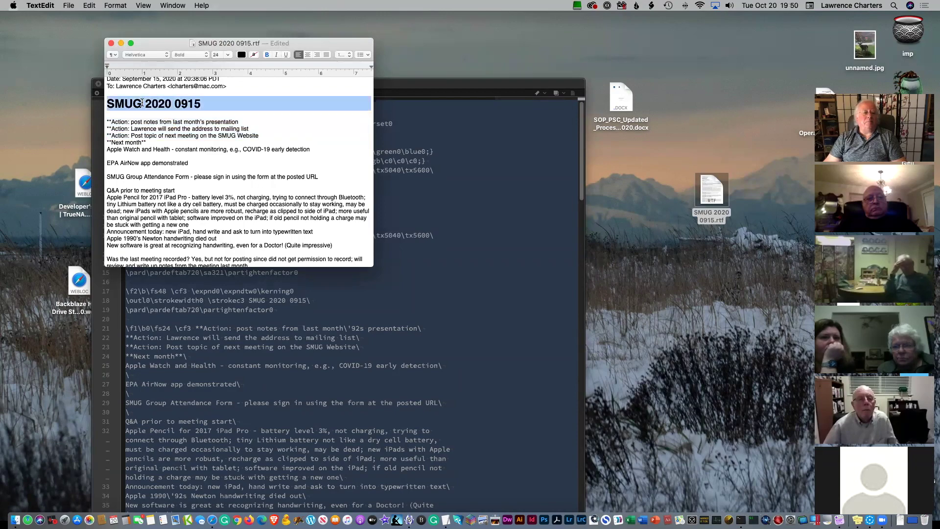
left_click(141, 136)
scroll(183, 287, "down", 10)
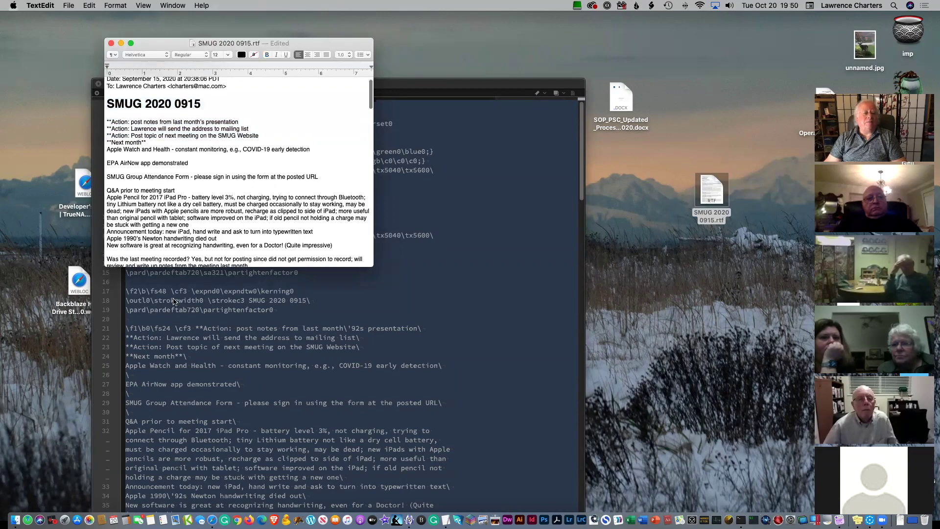
scroll(194, 223, "down", 8)
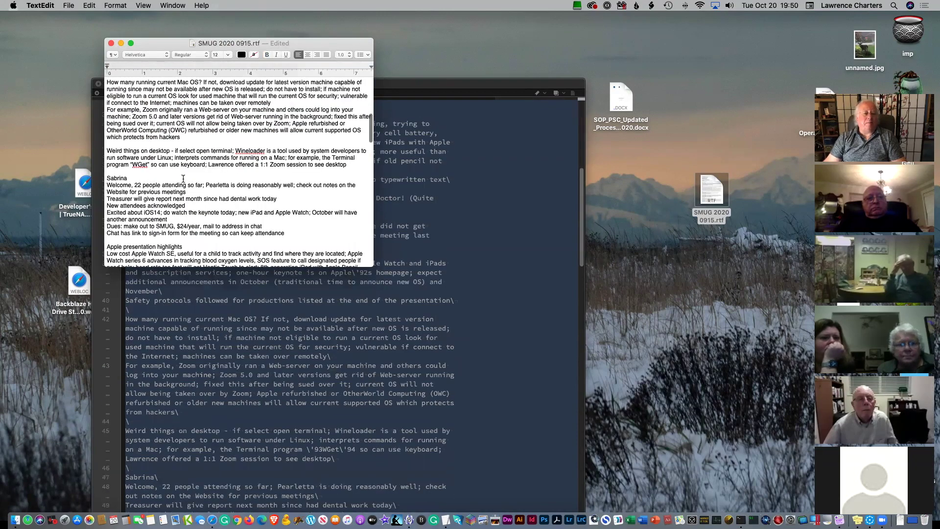
scroll(159, 190, "down", 15)
left_click_drag(141, 43, 172, 33)
left_click_drag(669, 42, 669, 39)
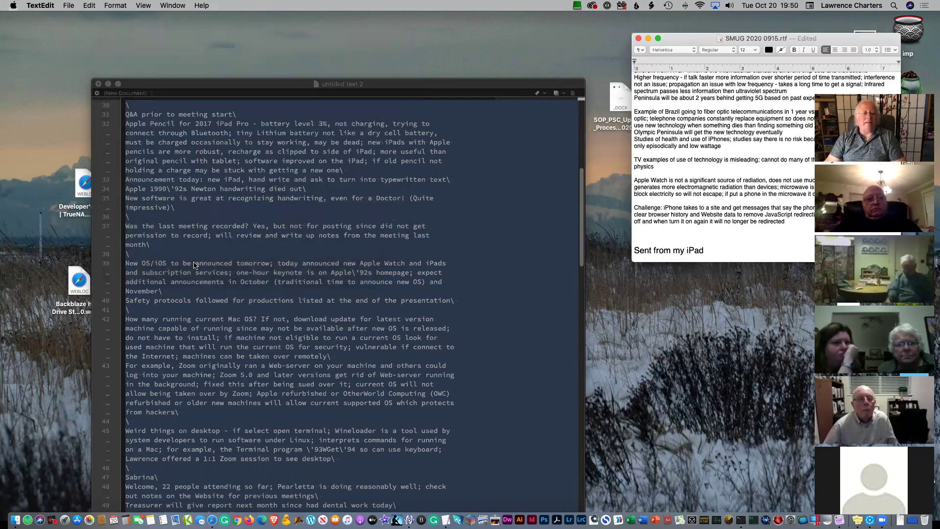
- Switch to BBEdit and examine the raw RTF code of the notes, from the font and color tables through the body text
left_click(208, 168)
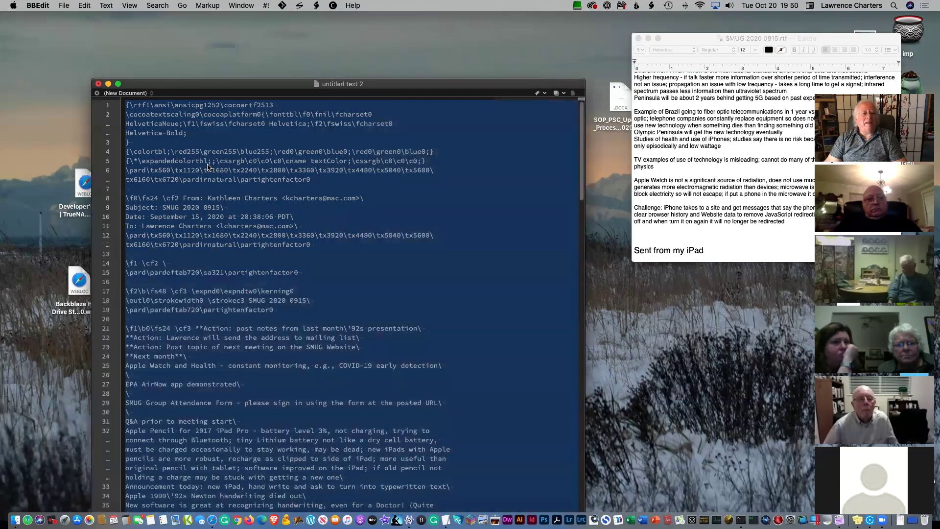
left_click(132, 106)
left_click(228, 123)
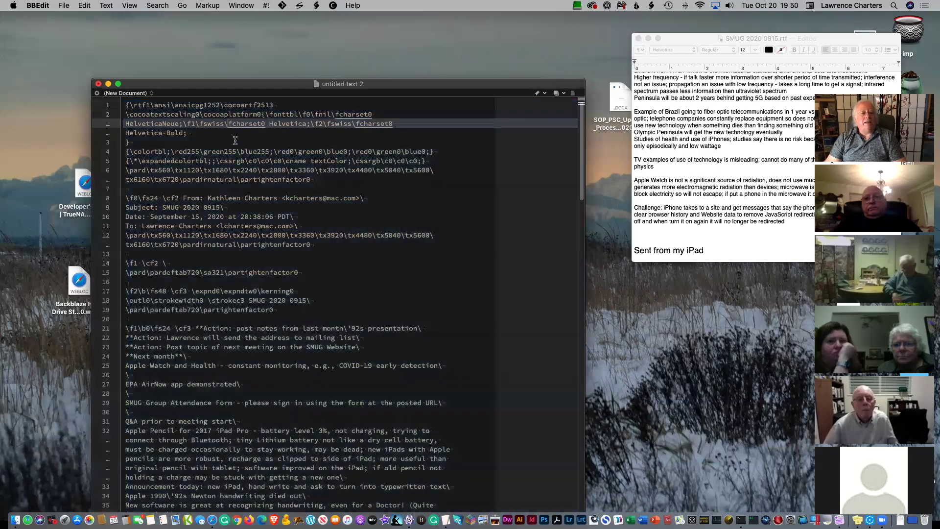
left_click(235, 140)
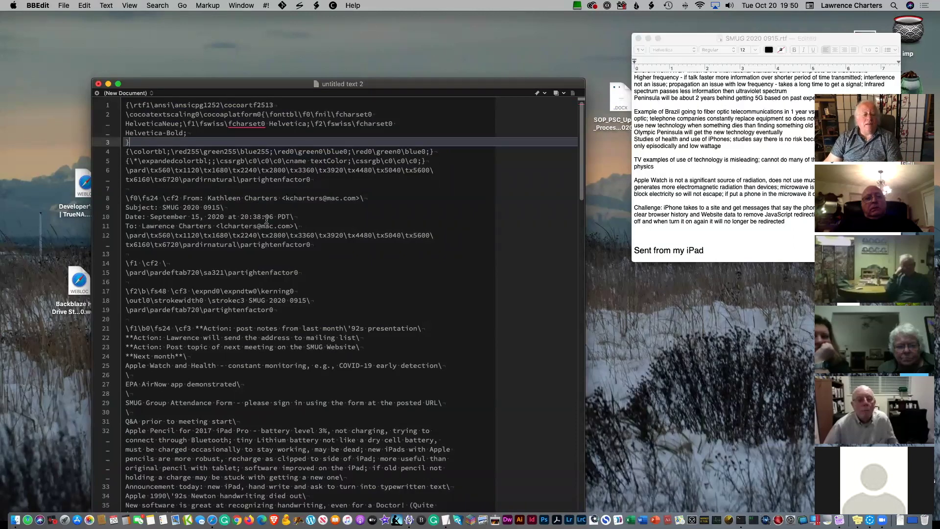
scroll(265, 225, "down", 10)
scroll(265, 226, "down", 15)
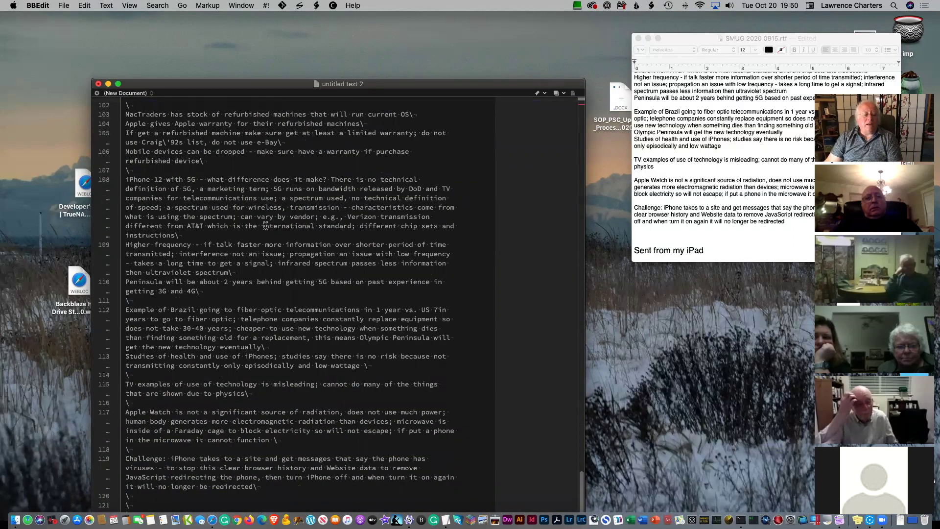
scroll(223, 170, "up", 10)
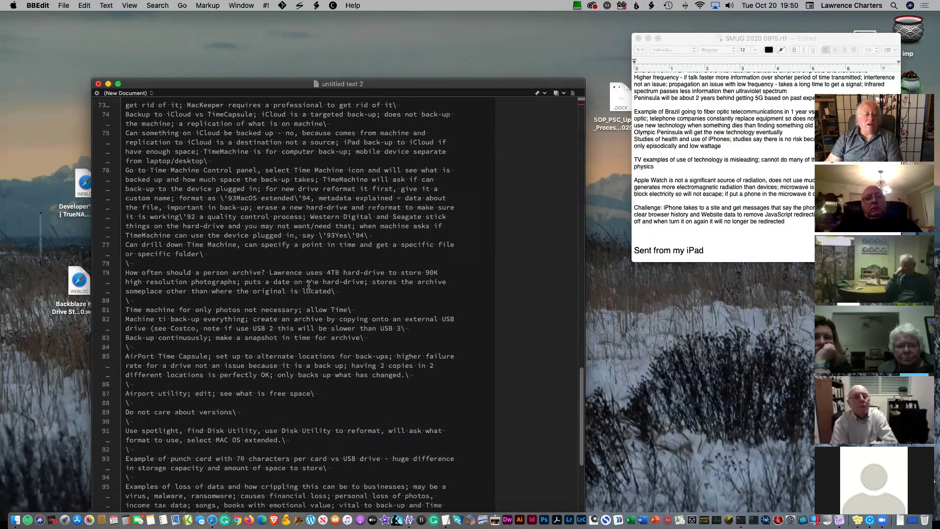
scroll(223, 170, "up", 15)
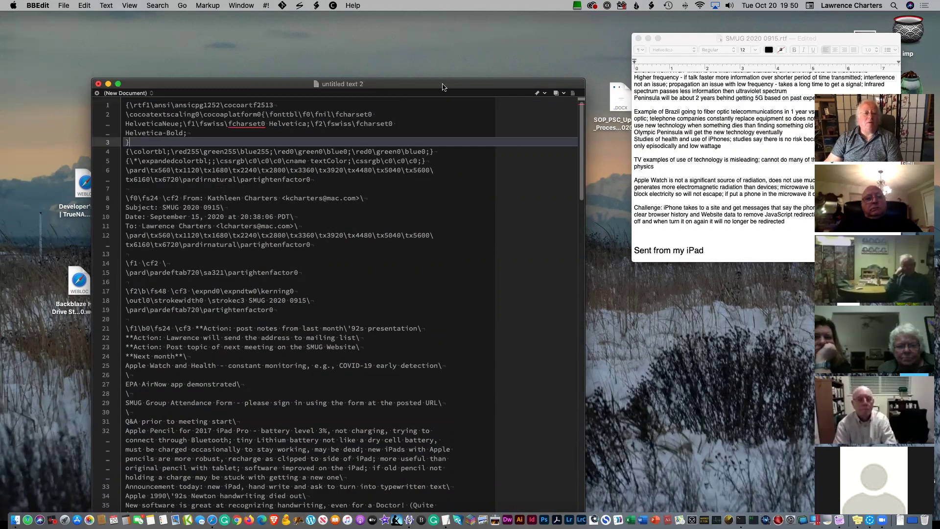
- Close the untitled document holding the RTF code, and start a new blank BBEdit document
left_click(99, 84)
left_click(289, 138)
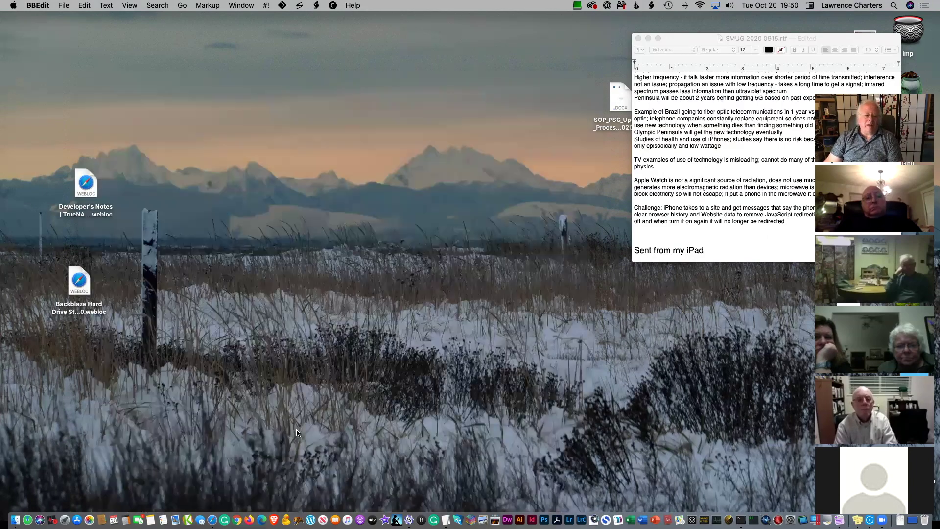
key("super+q")
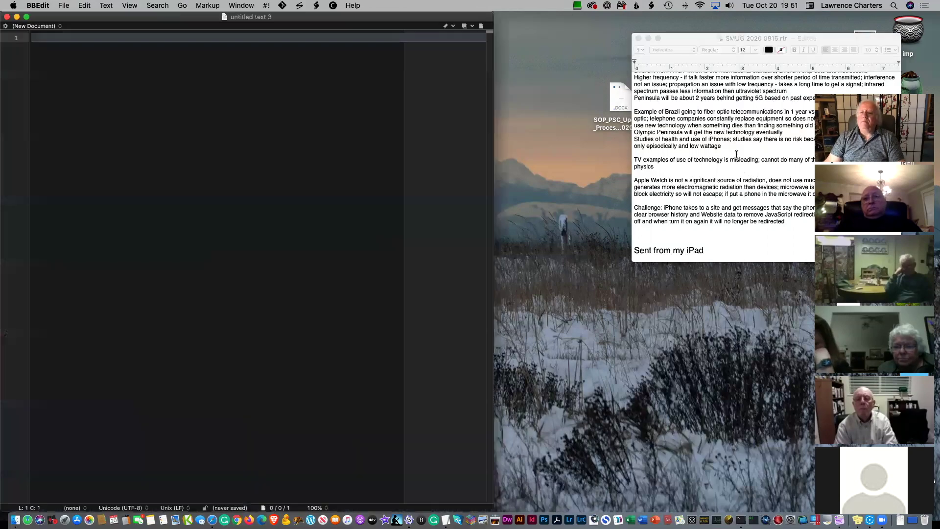
- Open the SOP_PSC_Updated_Process docx from the desktop in Word, copy all its text, and paste it into the blank BBEdit document
left_click_drag(689, 41, 667, 251)
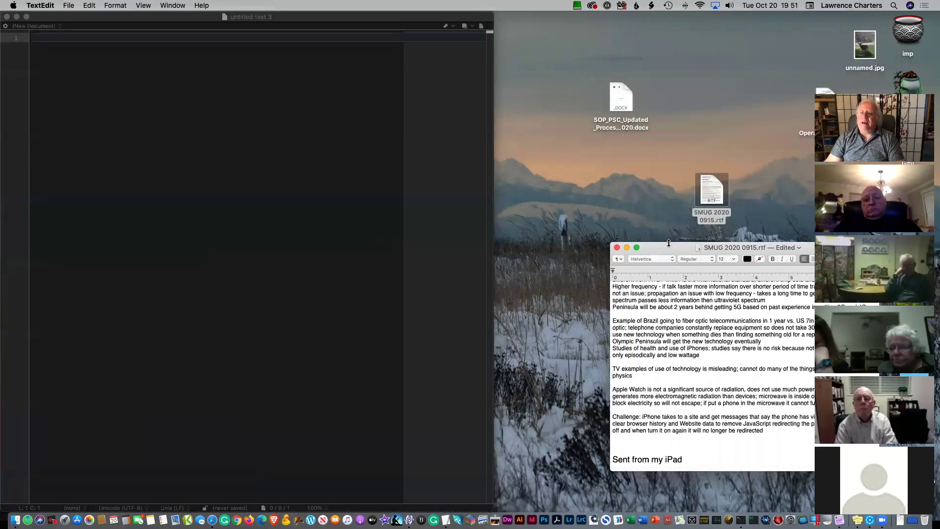
left_click(621, 101)
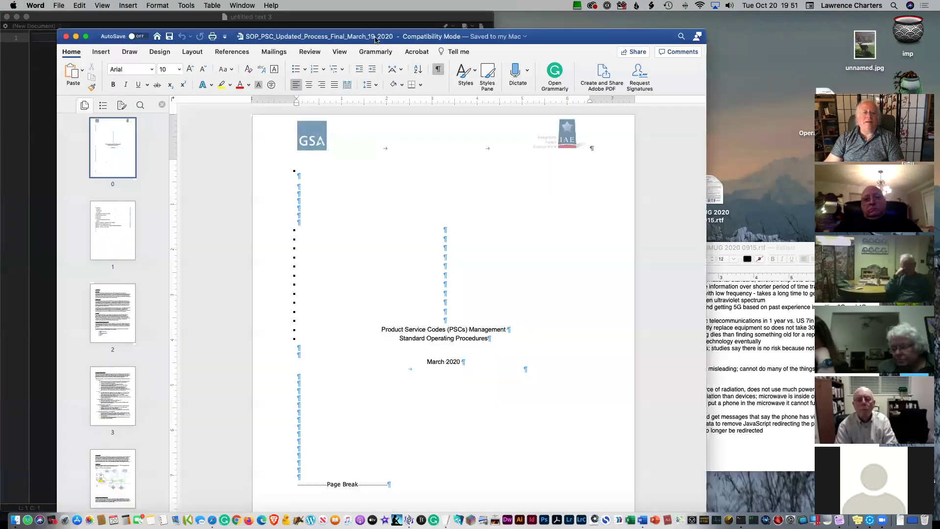
left_click_drag(375, 39, 465, 40)
key("super+a")
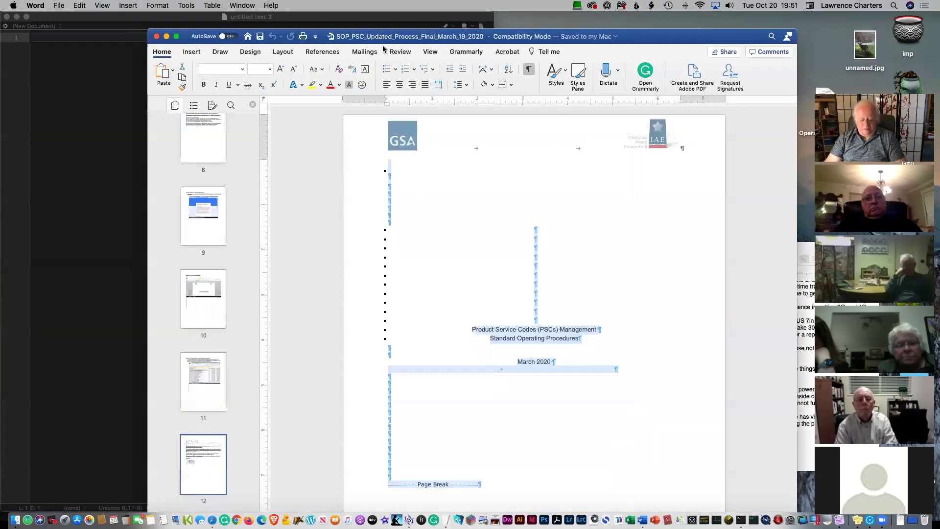
left_click(81, 149)
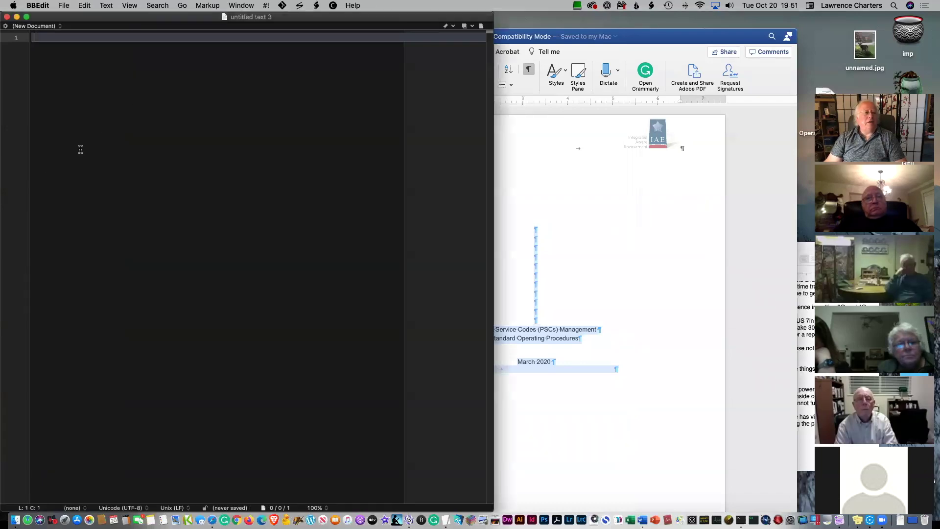
key("super+v")
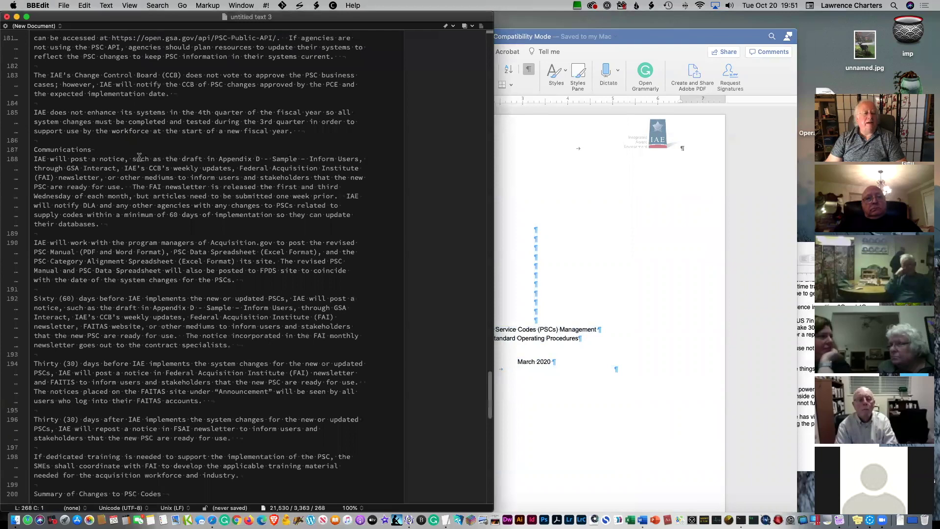
- Examine the pasted plain text in BBEdit, from the title page and table of contents to the roles section, against the Word original
scroll(167, 206, "up", 20)
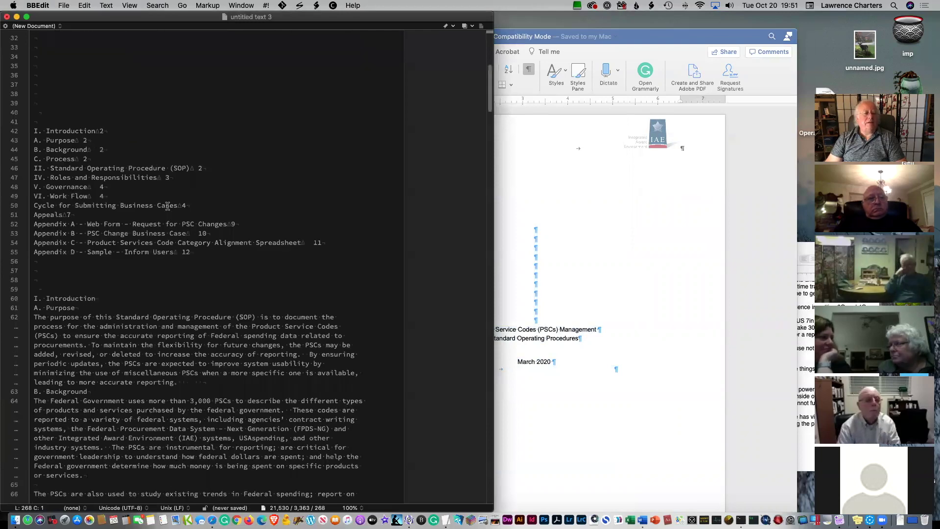
scroll(167, 206, "down", 10)
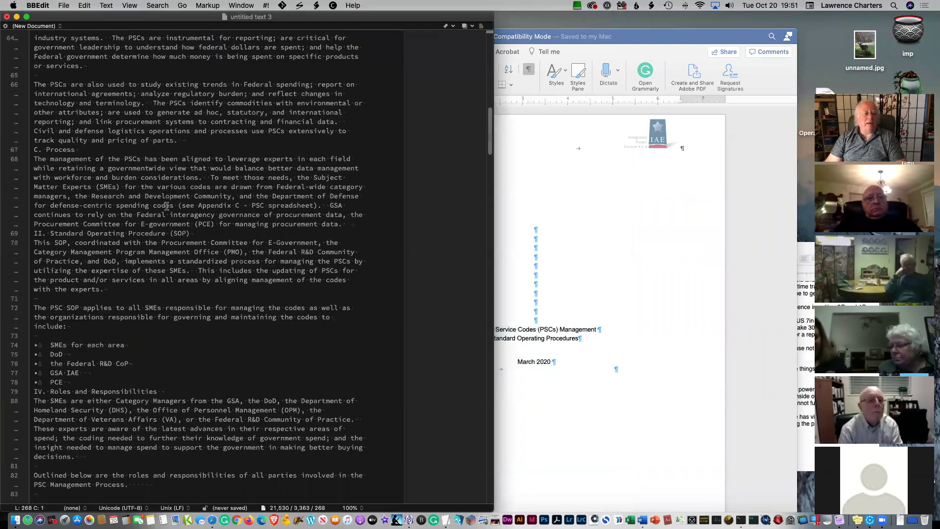
scroll(167, 206, "down", 13)
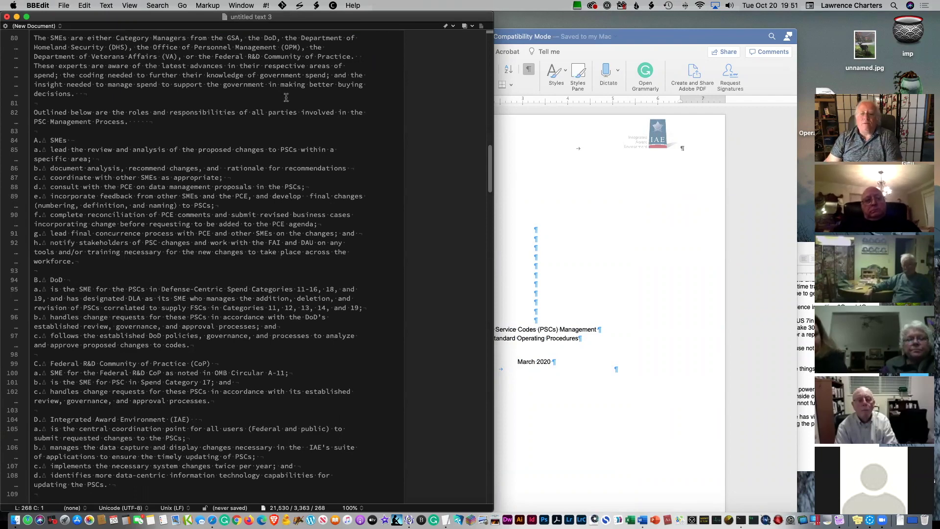
scroll(286, 96, "up", 10)
left_click(562, 220)
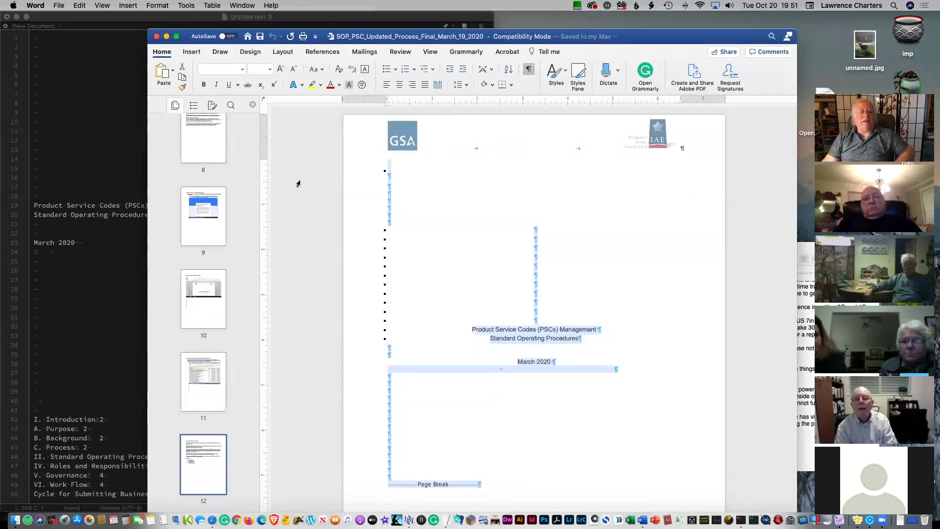
left_click(73, 107)
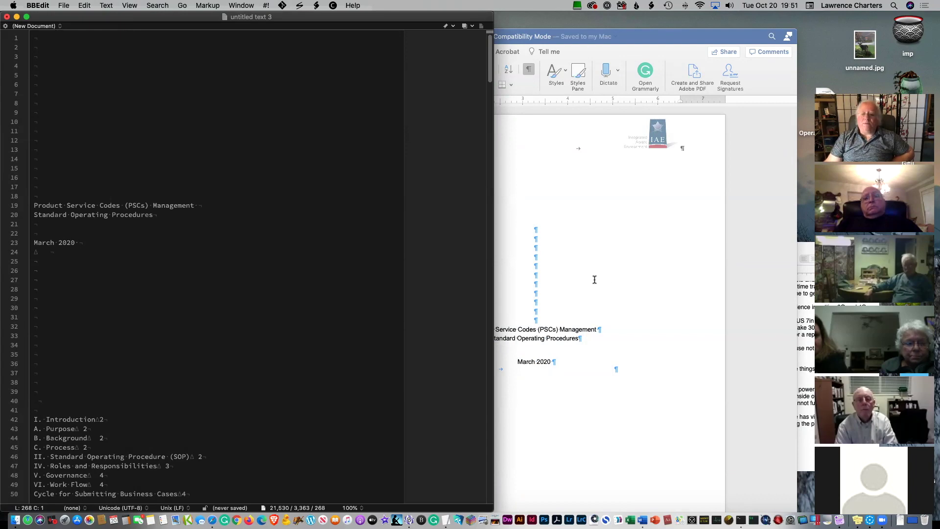
scroll(231, 302, "down", 5)
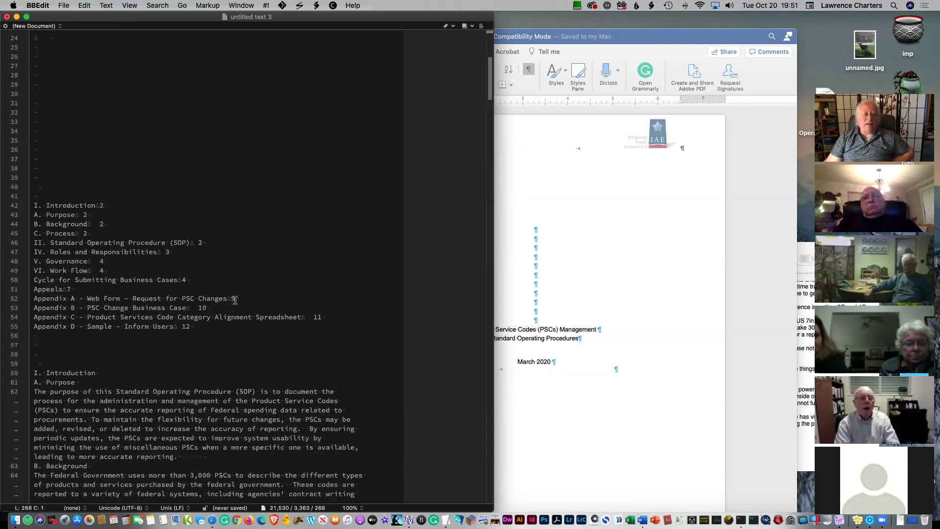
scroll(231, 302, "down", 10)
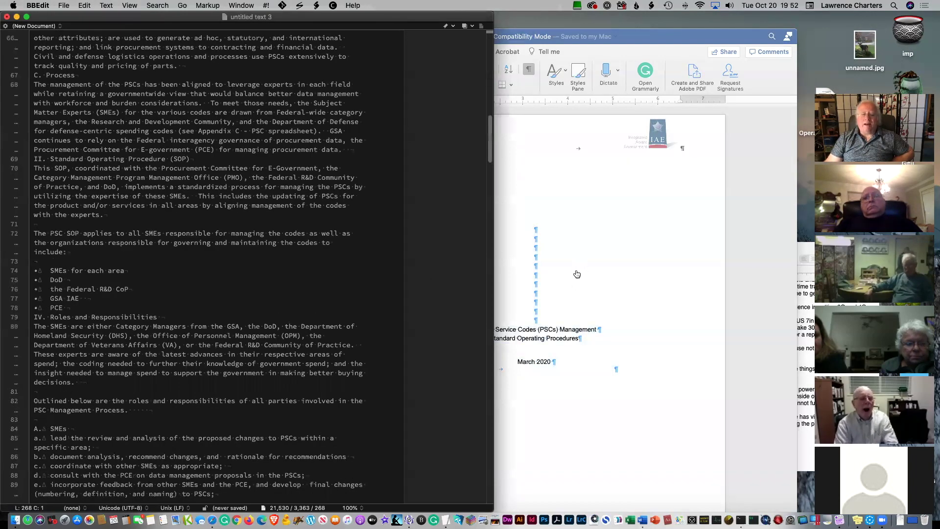
- Compare the Word title page with the blank lines and title at the start of the BBEdit text, and shift the BBEdit window slightly
key("super+Tab")
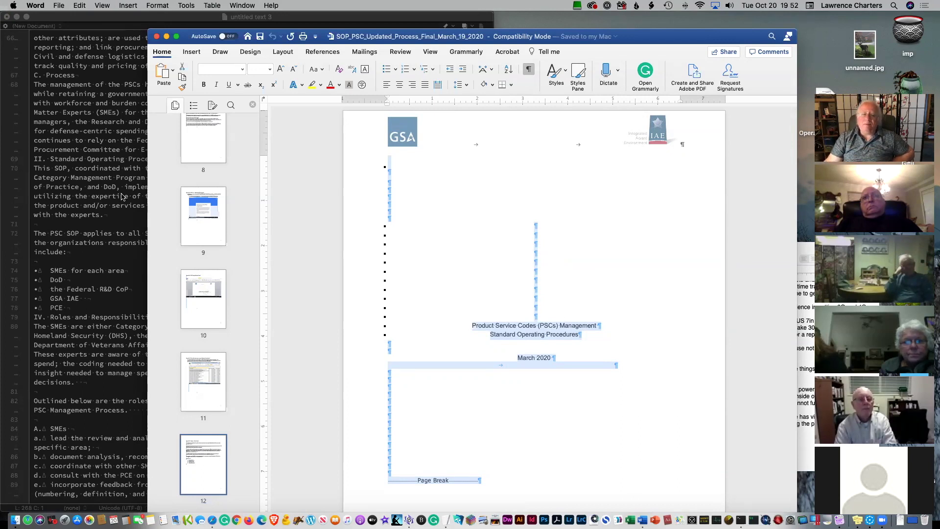
scroll(463, 188, "up", 1)
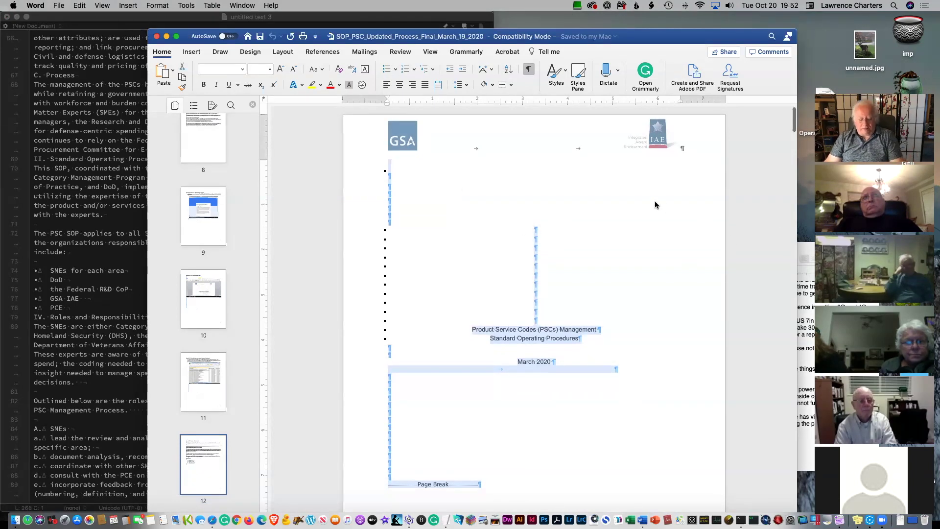
left_click(117, 147)
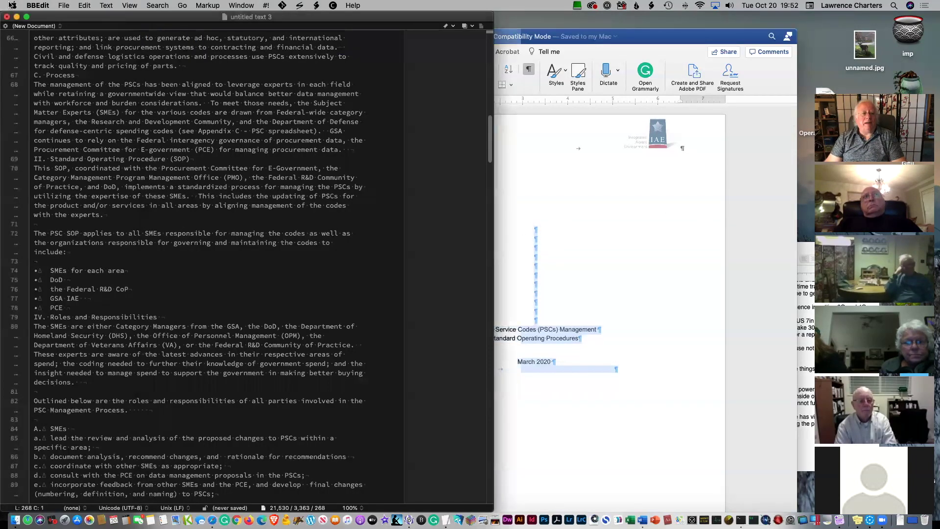
scroll(91, 51, "up", 15)
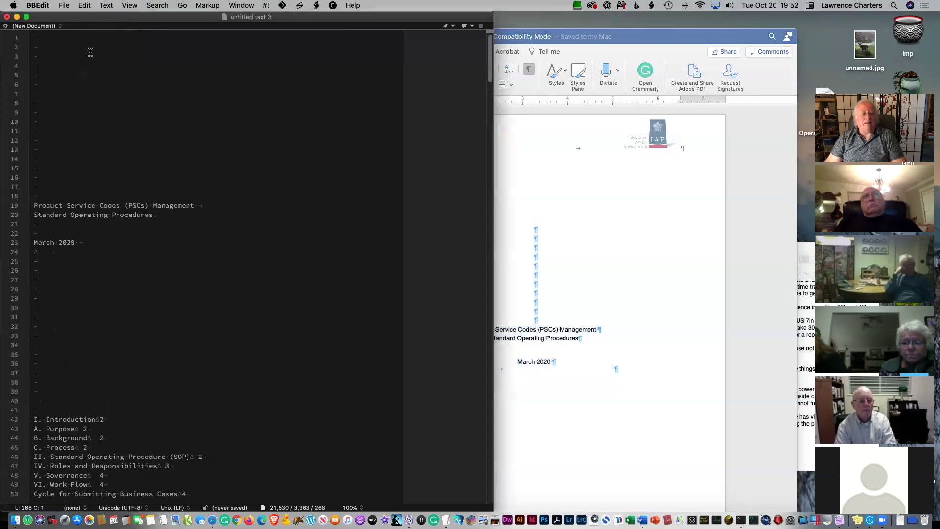
left_click(48, 45)
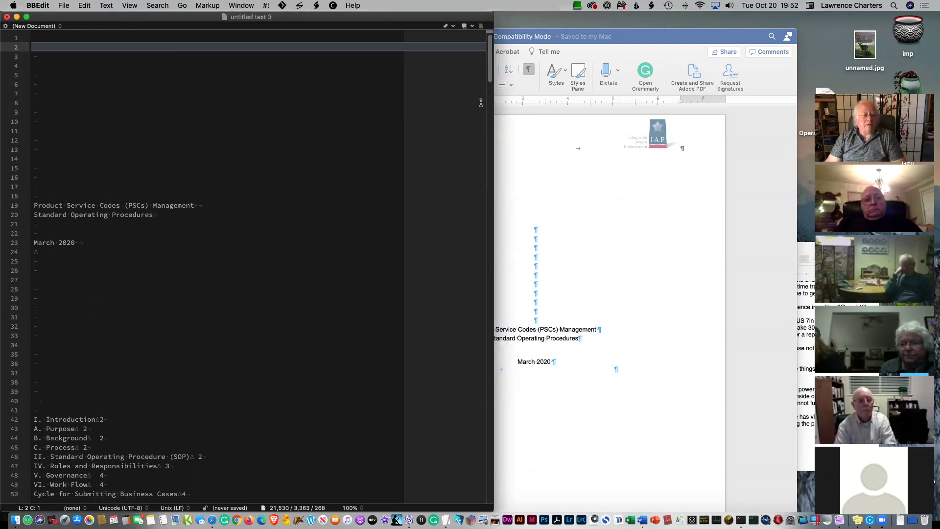
left_click(554, 182)
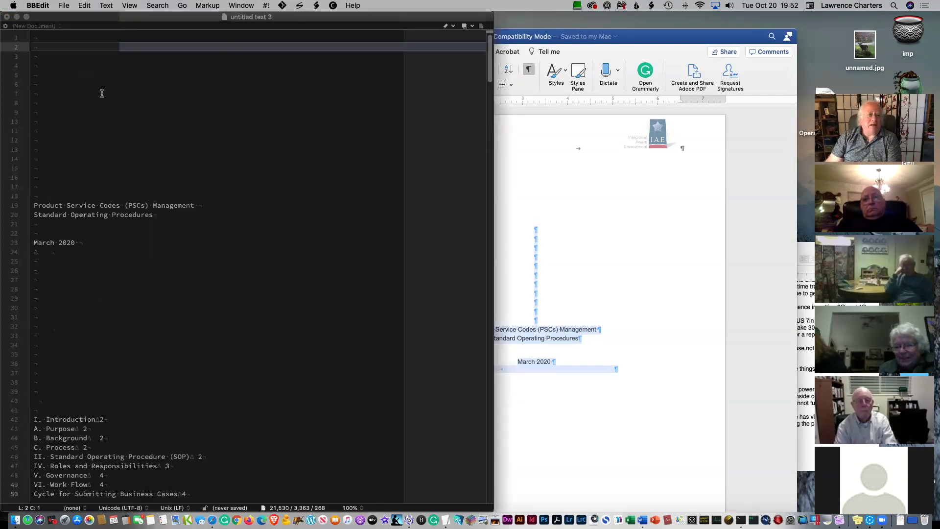
left_click(124, 27)
left_click_drag(75, 21, 81, 37)
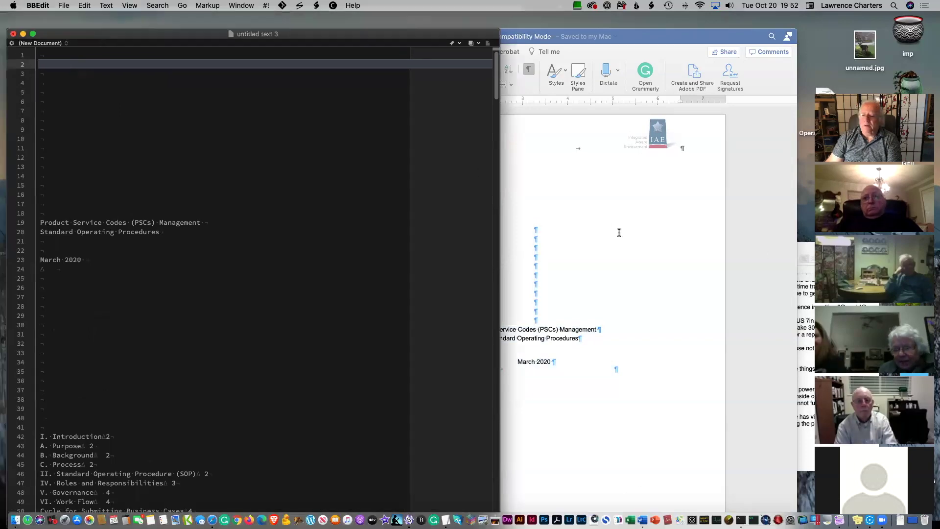
- Switch to TextEdit, review its file commands and sharing options, and close SMUG 2020 0915.rtf
left_click(813, 294)
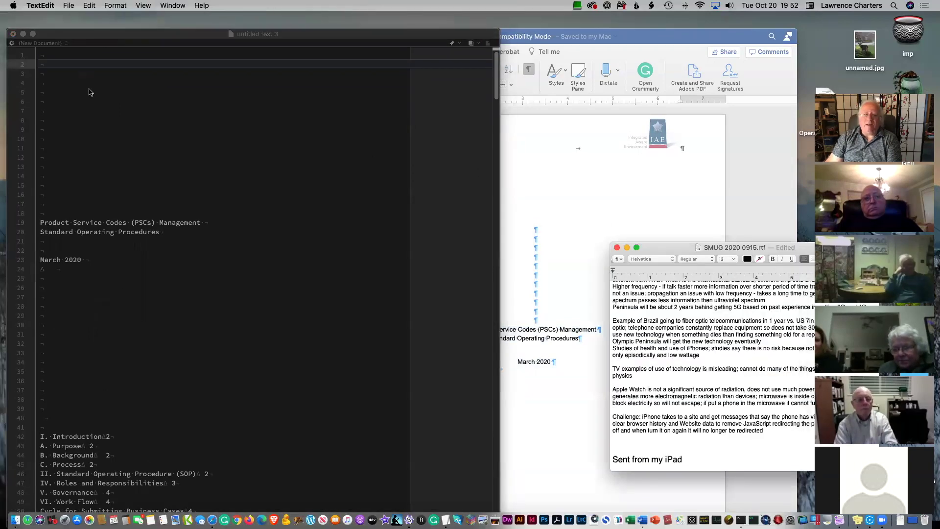
left_click(50, 5)
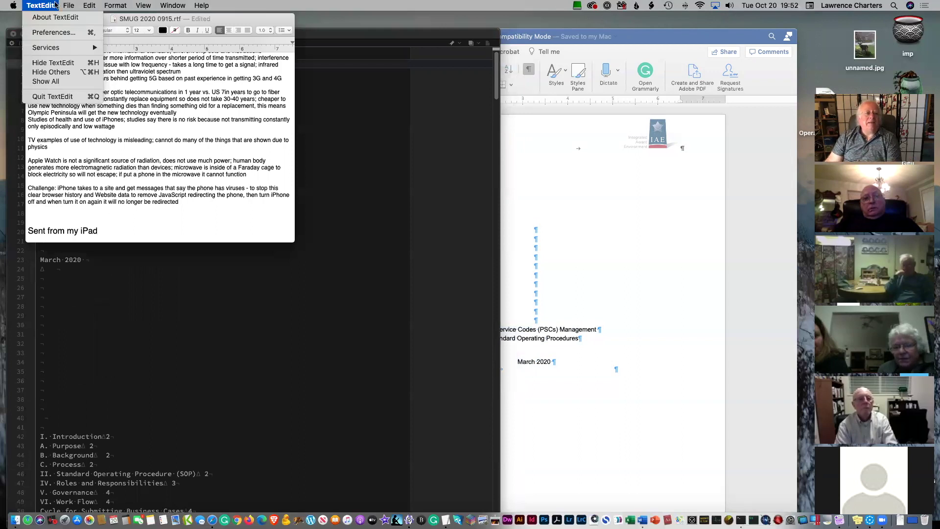
left_click(55, 5)
left_click(68, 5)
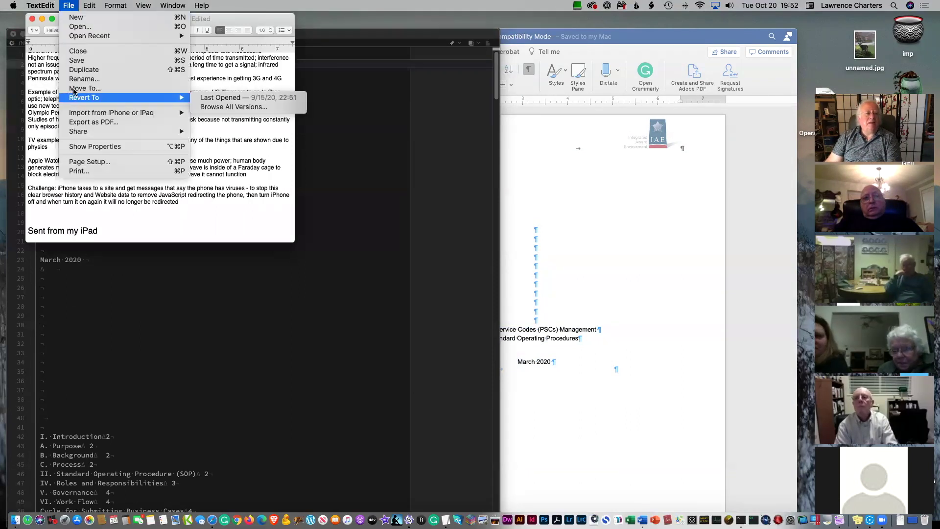
mouse_move(96, 130)
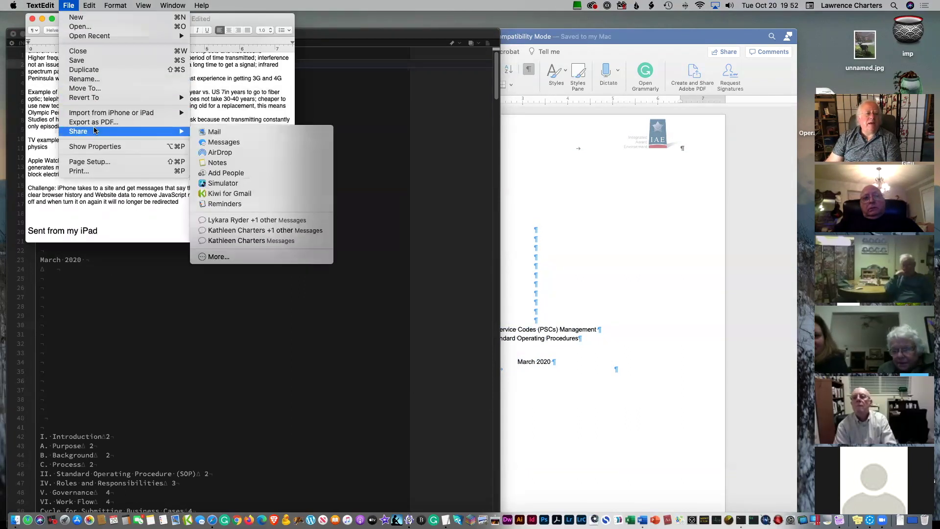
left_click(93, 62)
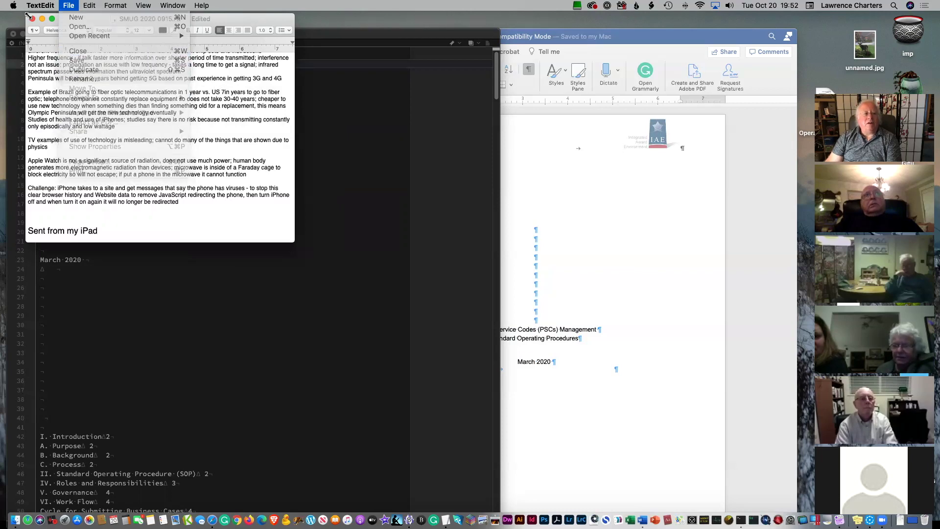
left_click(32, 18)
- Open SOP_PSC_Updated_Process_Final_March_19_2020.docx from the Desktop in TextEdit and enlarge its window
left_click(69, 5)
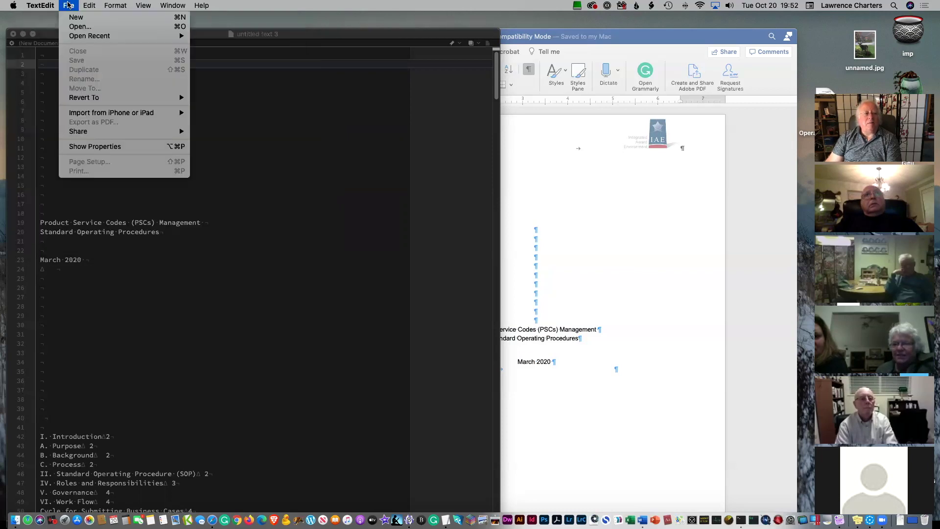
left_click(91, 27)
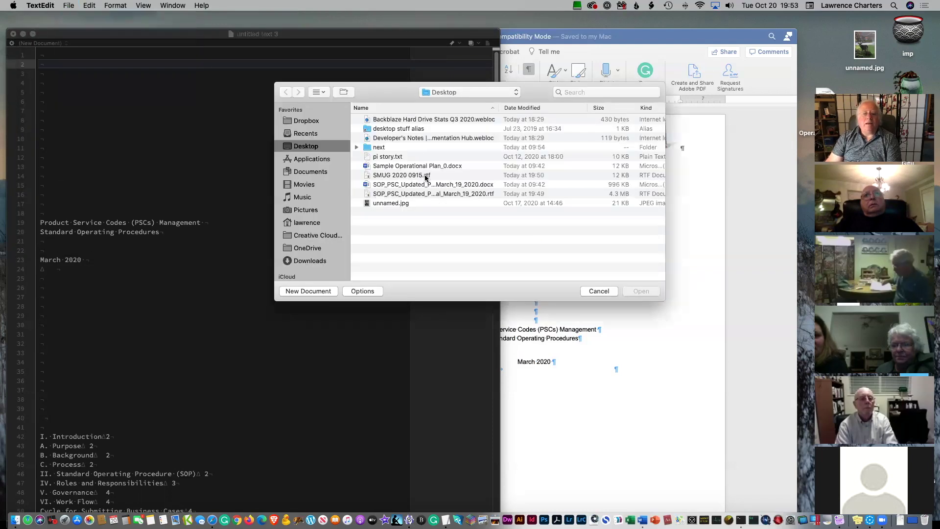
left_click(391, 185)
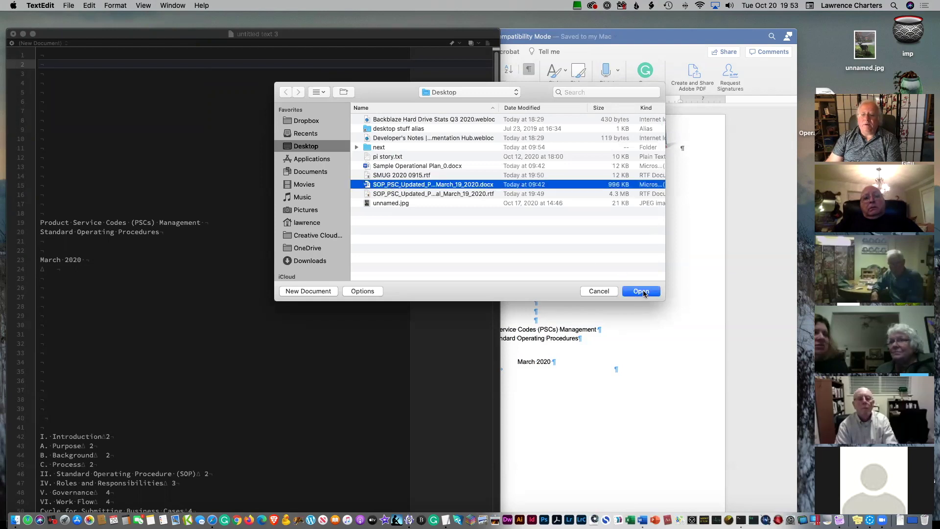
left_click(641, 291)
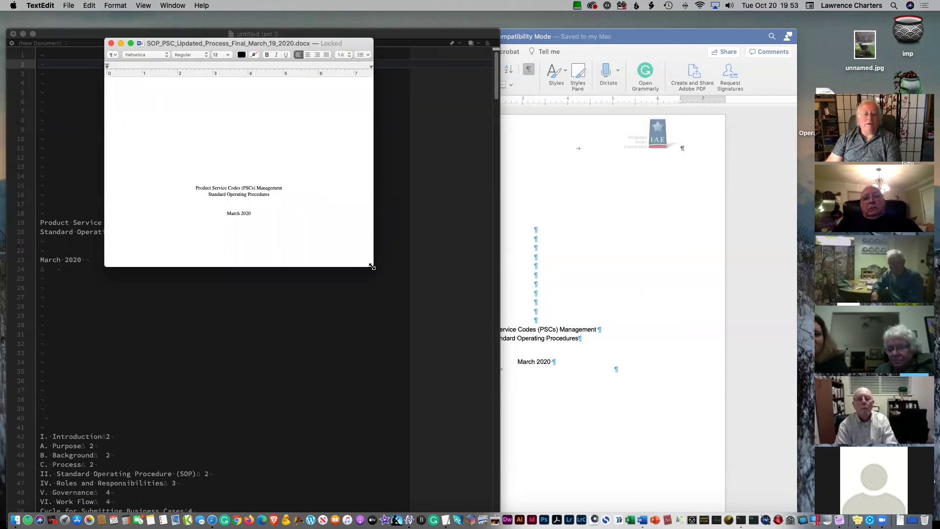
left_click_drag(369, 264, 537, 443)
- Compare the document's headings and nested lists in Word with TextEdit's version, and quit TextEdit
left_click(627, 252)
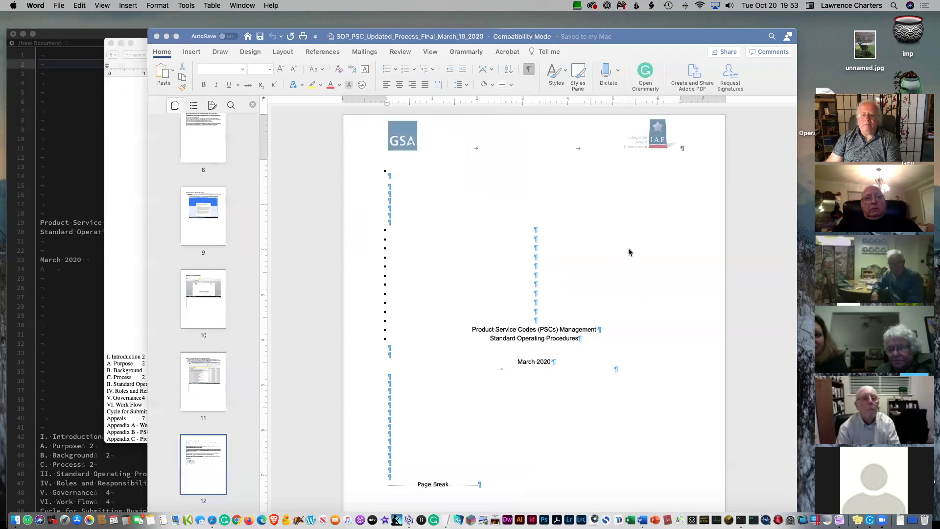
key("super+a")
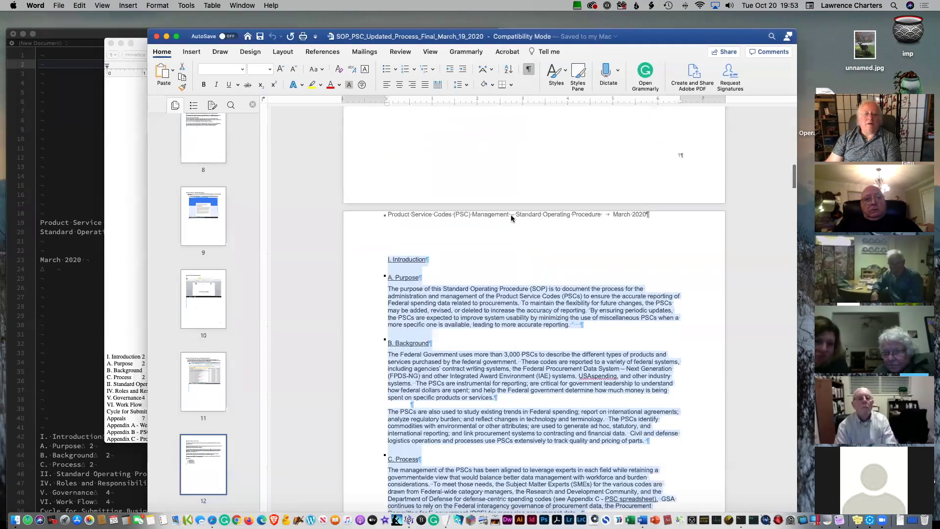
scroll(506, 221, "down", 15)
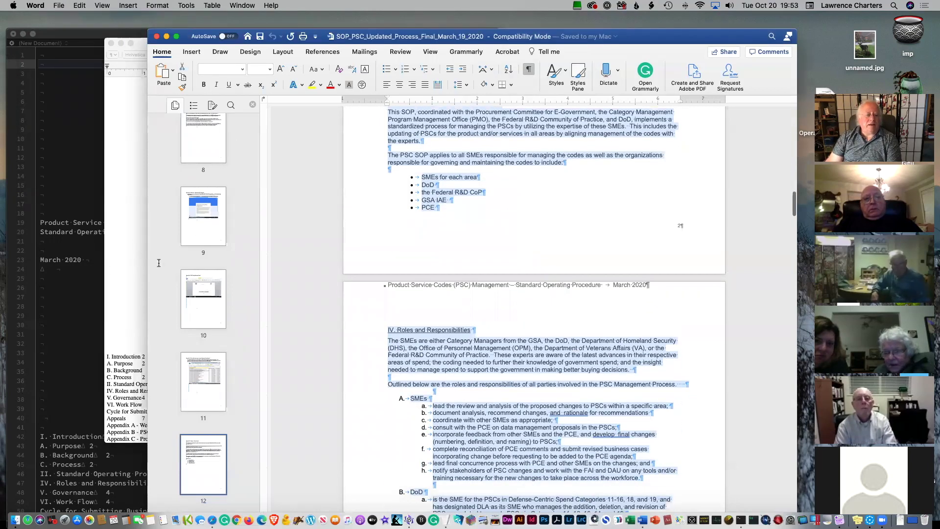
left_click(136, 248)
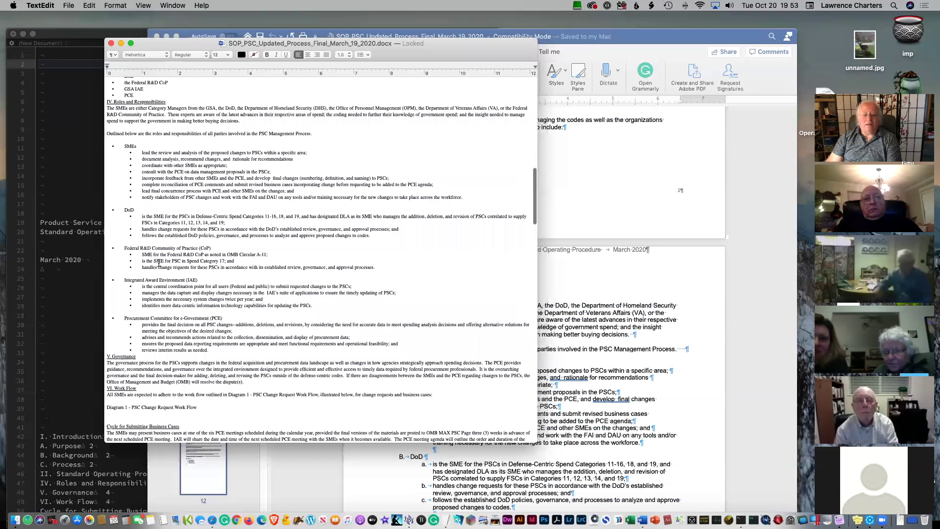
scroll(159, 263, "down", 20)
scroll(159, 262, "up", 20)
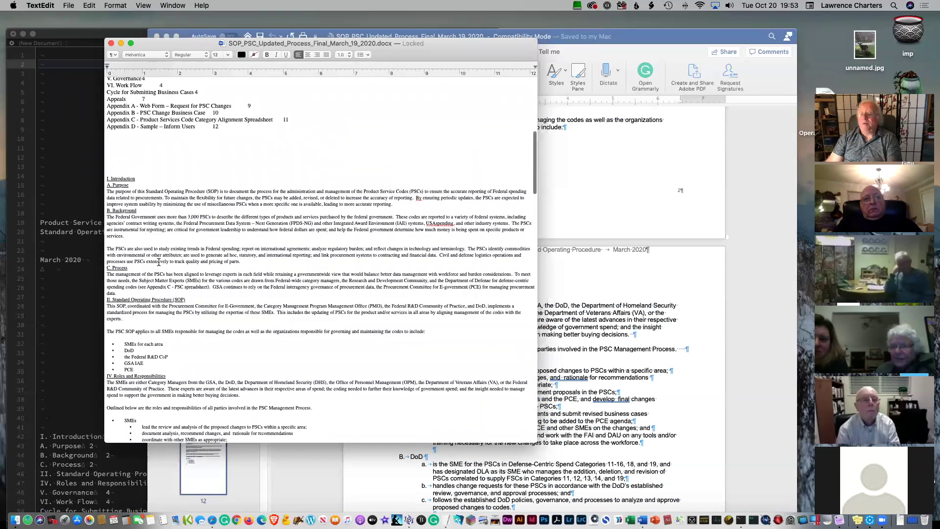
scroll(158, 263, "up", 5)
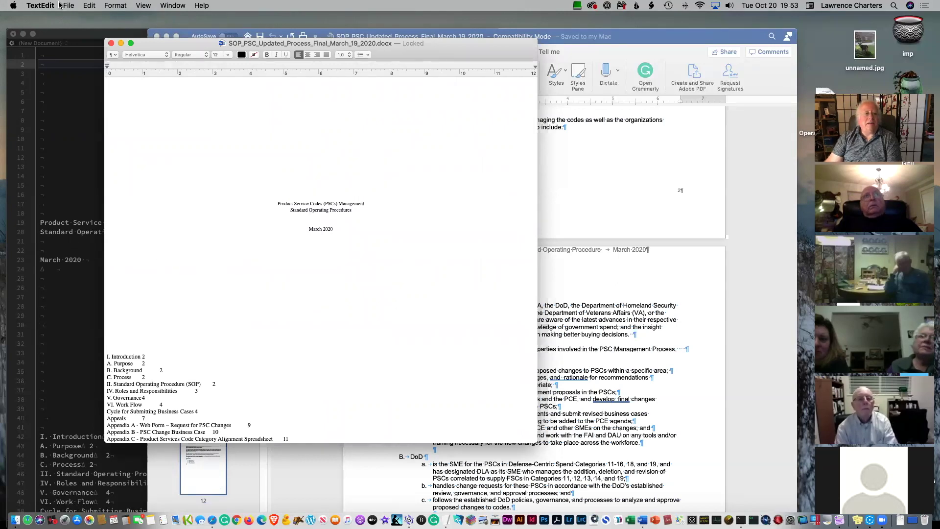
left_click(40, 6)
left_click(47, 96)
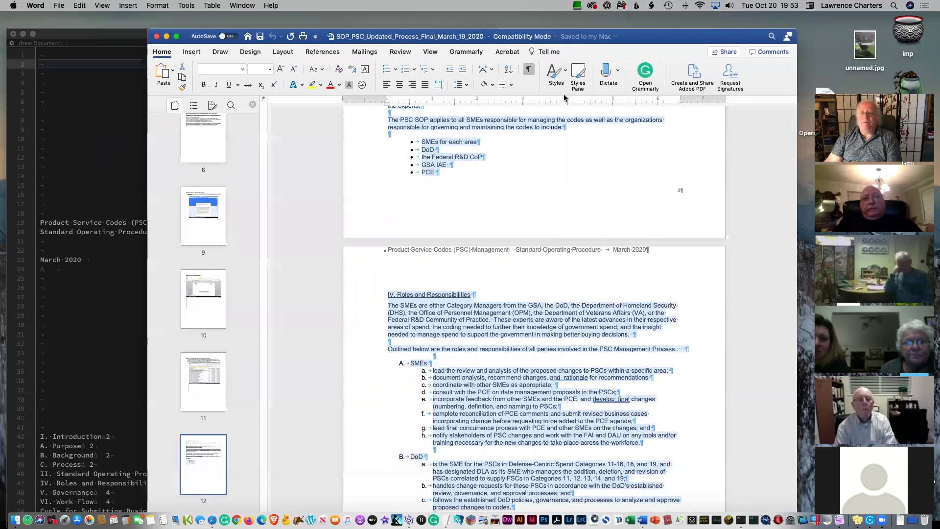
- Clear the text selection, reposition the Word window, and review the document's title page, introduction and page thumbnails
left_click(430, 165)
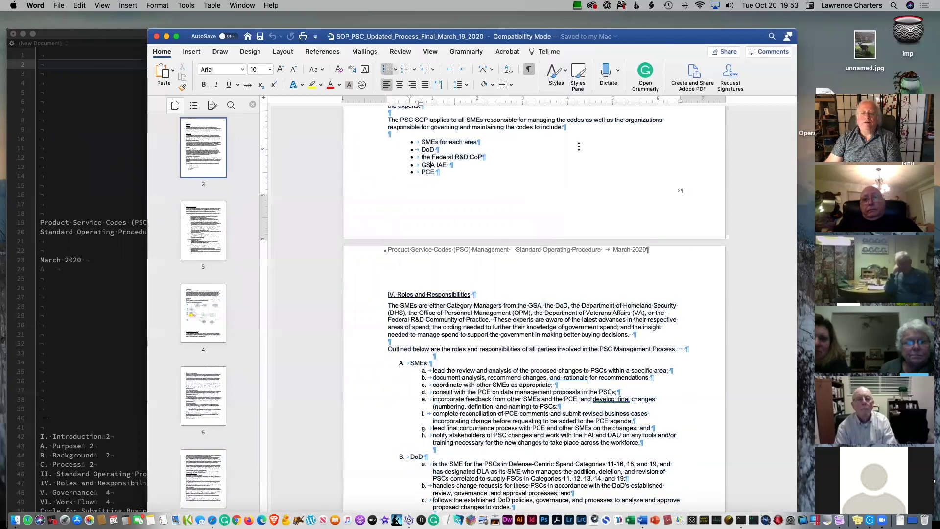
left_click_drag(383, 34, 359, 21)
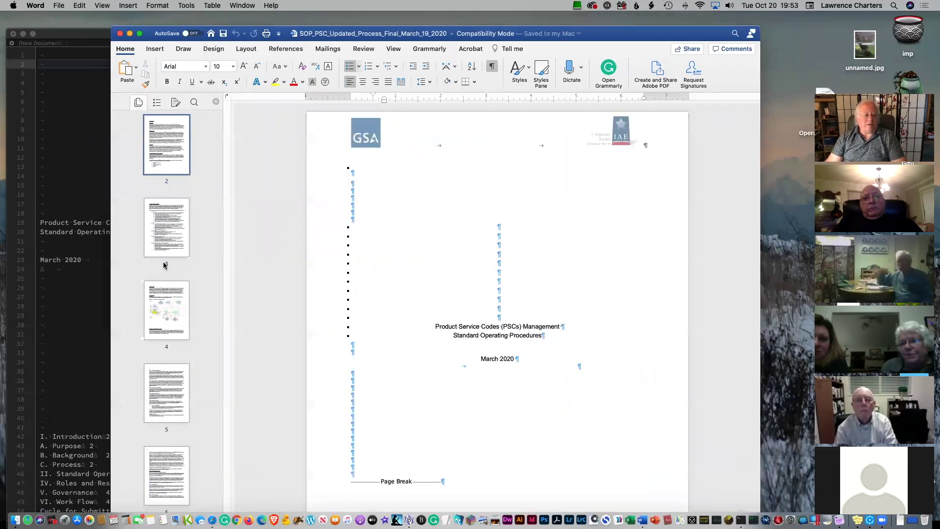
scroll(186, 259, "up", 5)
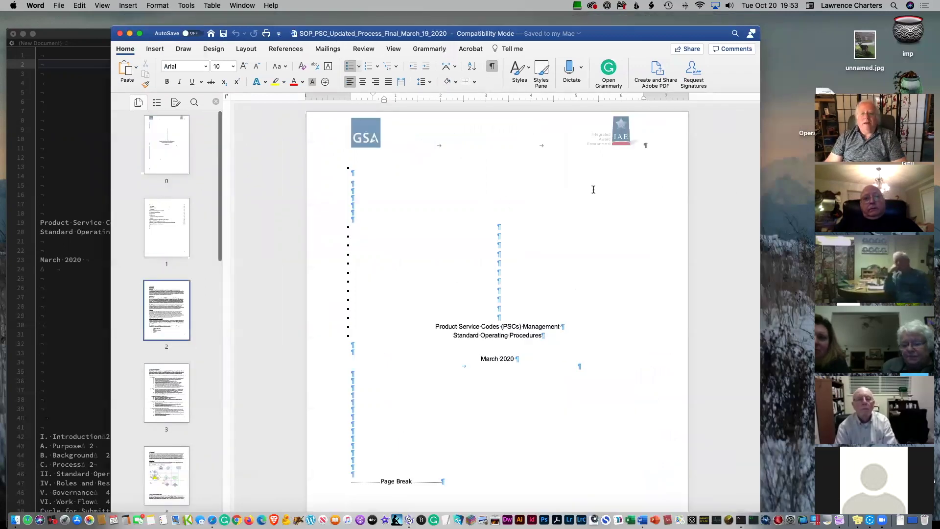
scroll(208, 253, "down", 10)
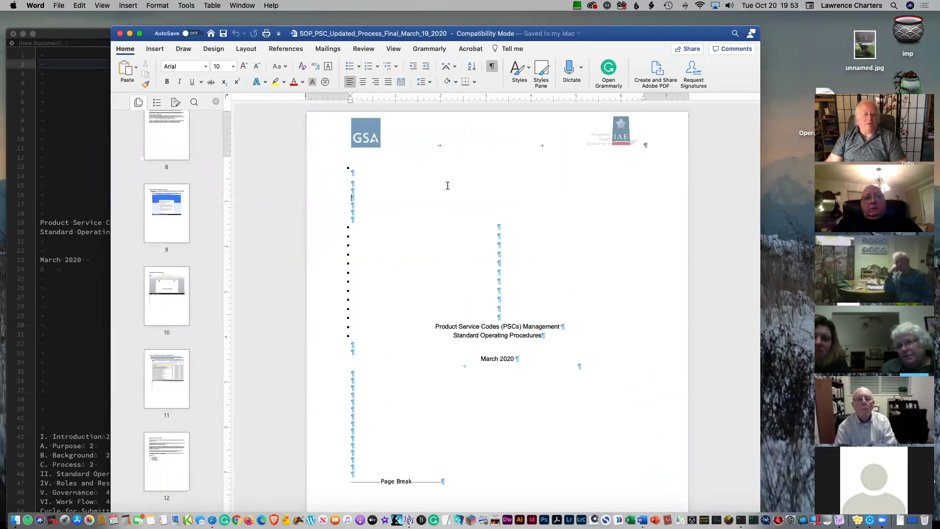
scroll(403, 220, "down", 5)
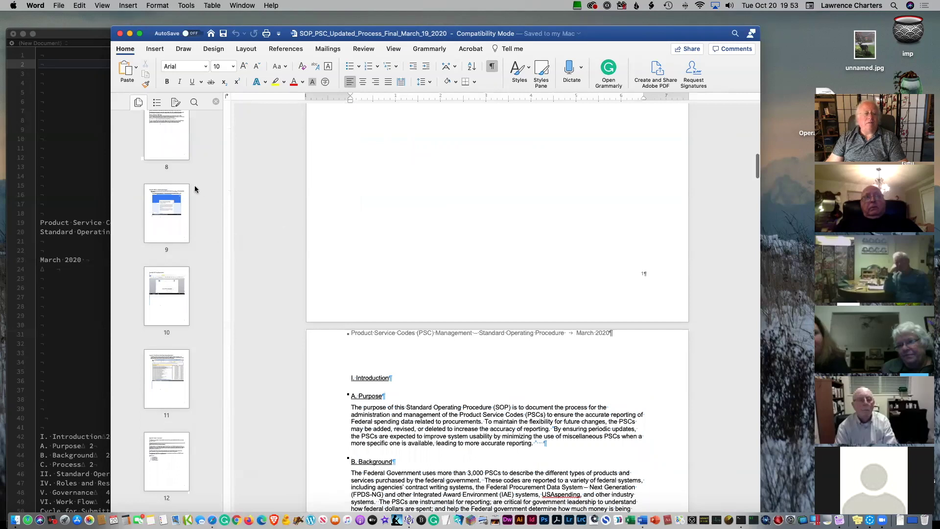
scroll(295, 164, "up", 5)
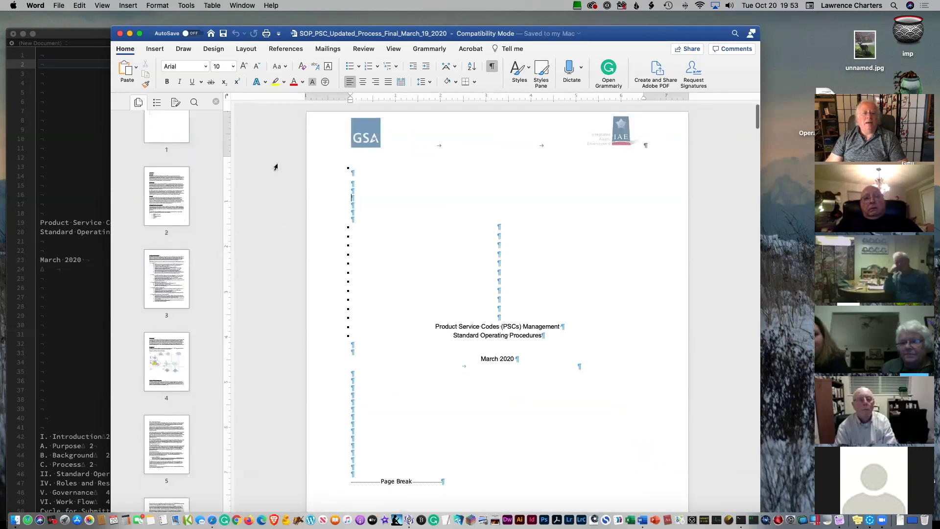
- Replace all double paragraph marks (^p^p) with single ones (^p) throughout the document
left_click(79, 5)
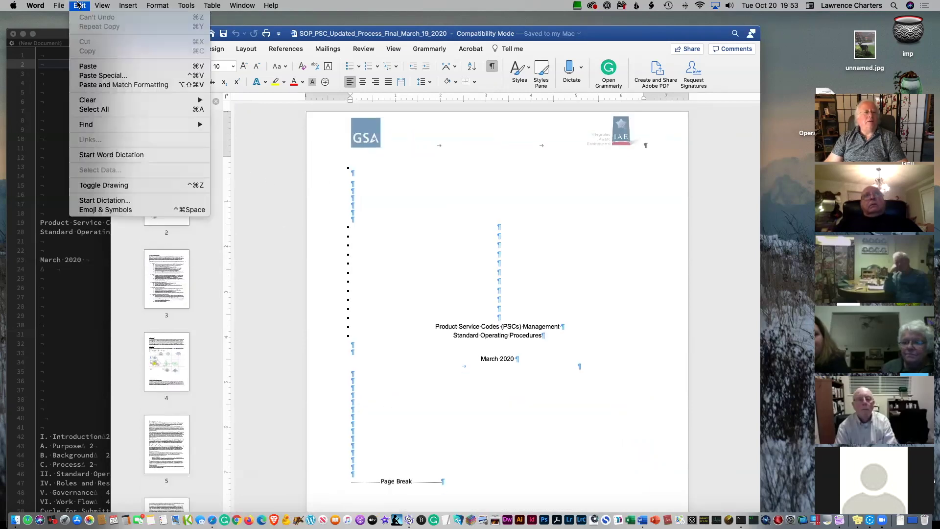
mouse_move(196, 124)
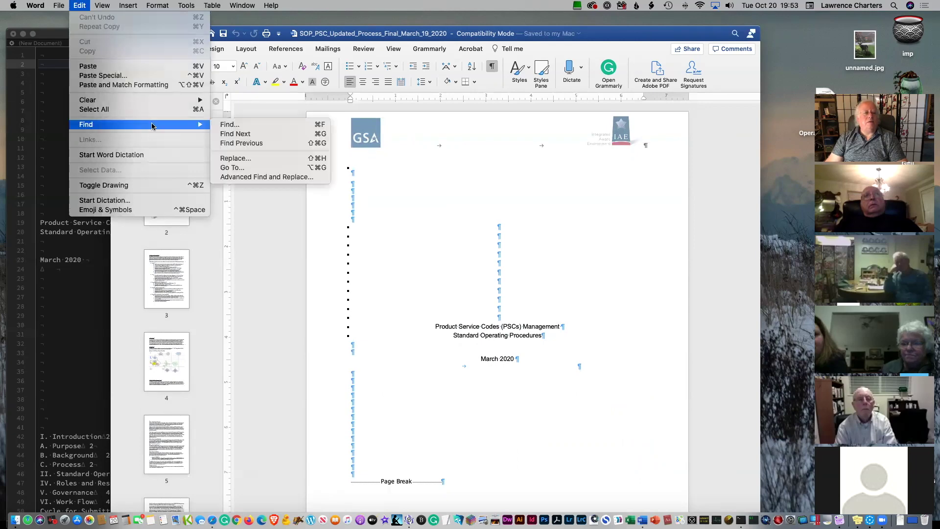
left_click(236, 159)
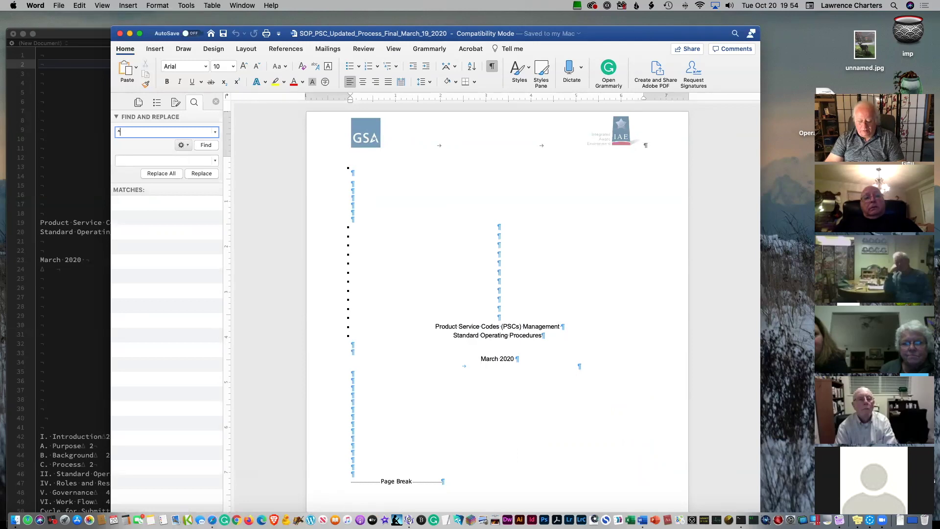
type("^p")
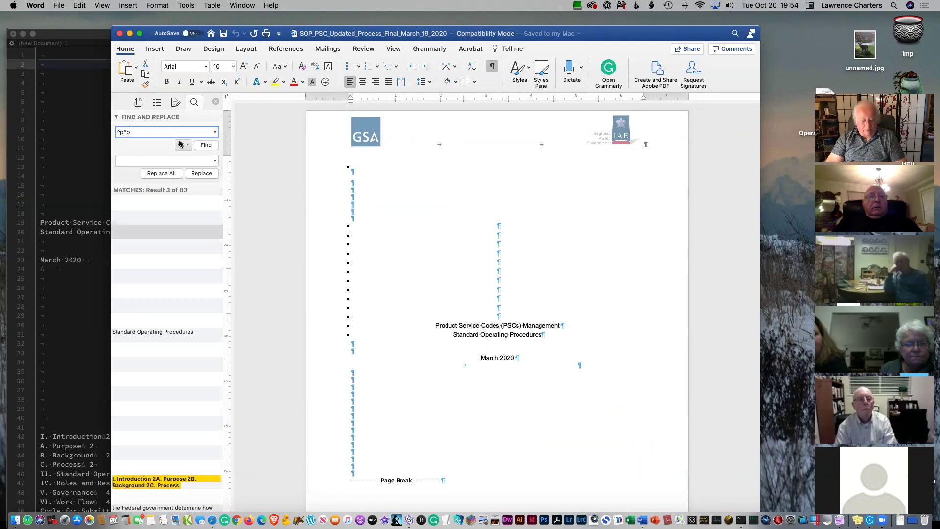
key("Tab")
type("^p")
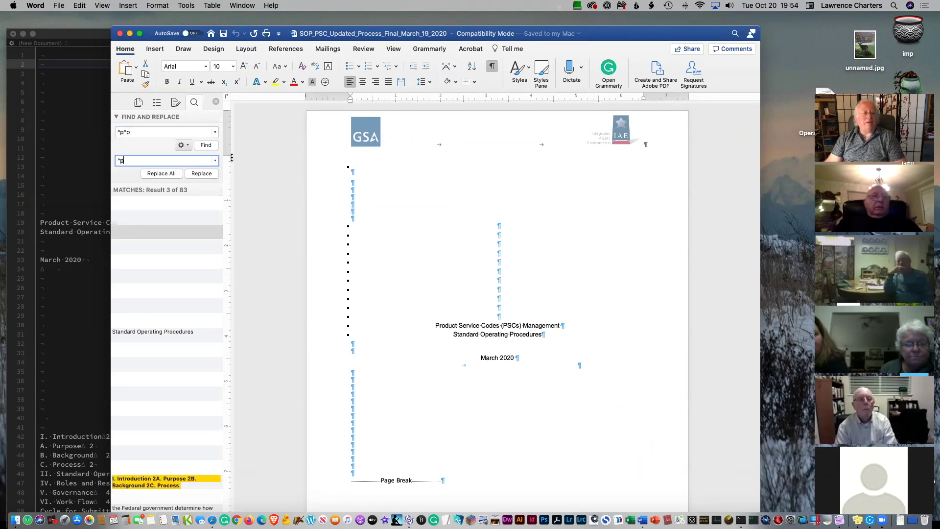
left_click(162, 173)
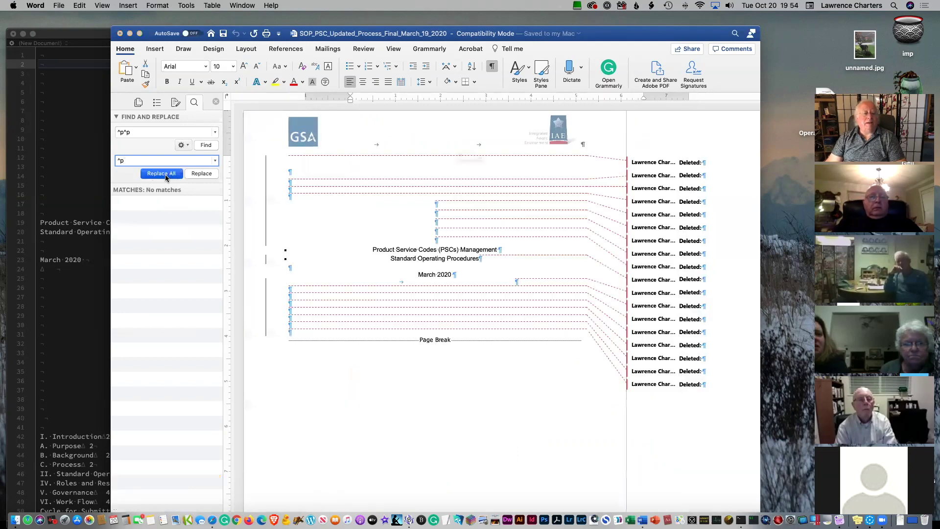
left_click(541, 178)
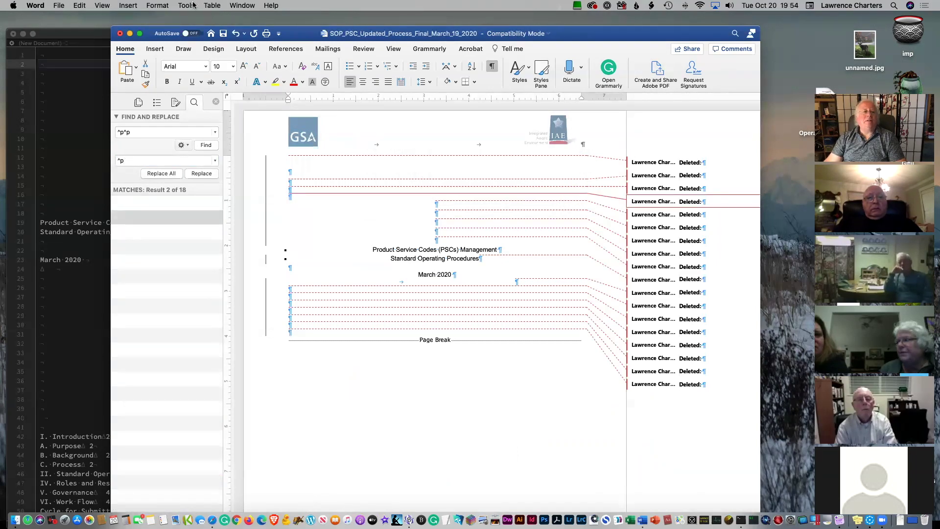
- Turn off change tracking while editing and the highlighting of changes on screen and in the printed document
left_click(212, 5)
mouse_move(186, 7)
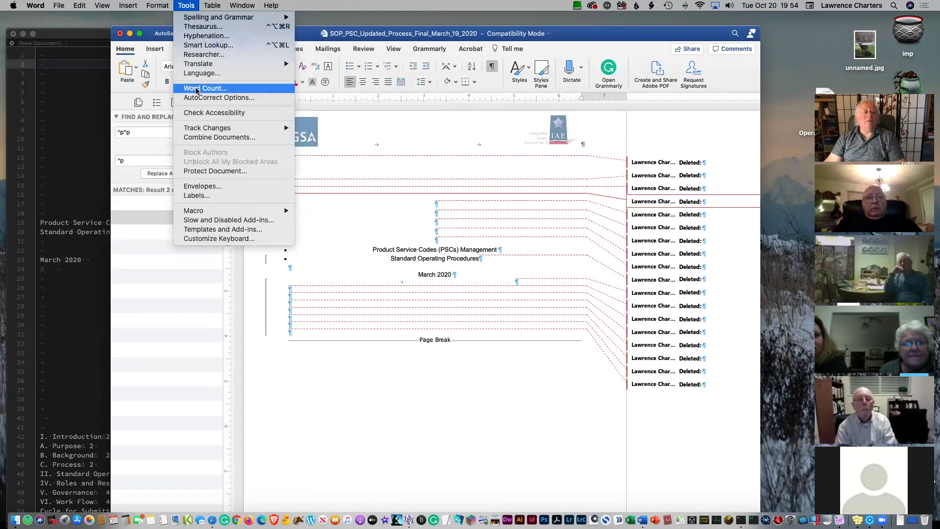
mouse_move(210, 128)
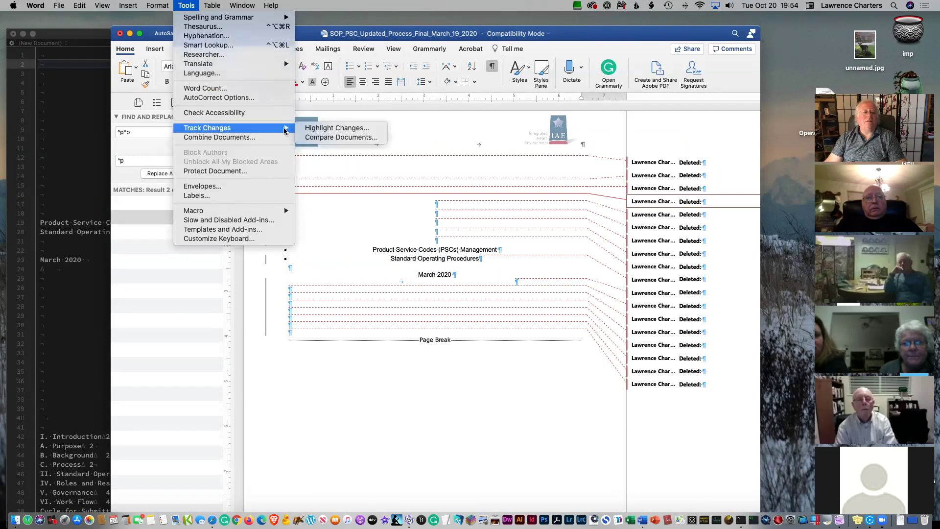
left_click(325, 129)
left_click(408, 170)
left_click(409, 141)
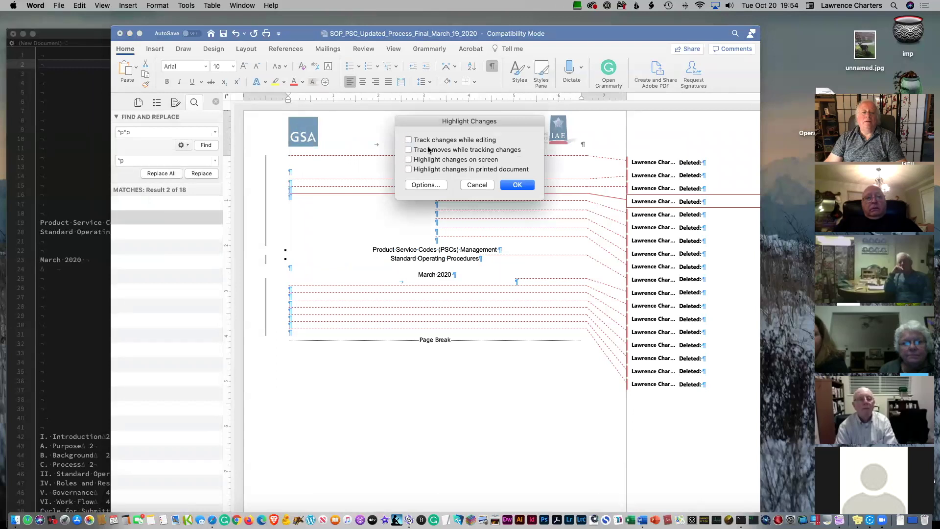
left_click(517, 184)
- Repeat the replacement of ^p^p with ^p across the whole document several times to strip out the leftover blank paragraphs
triple_click(128, 132)
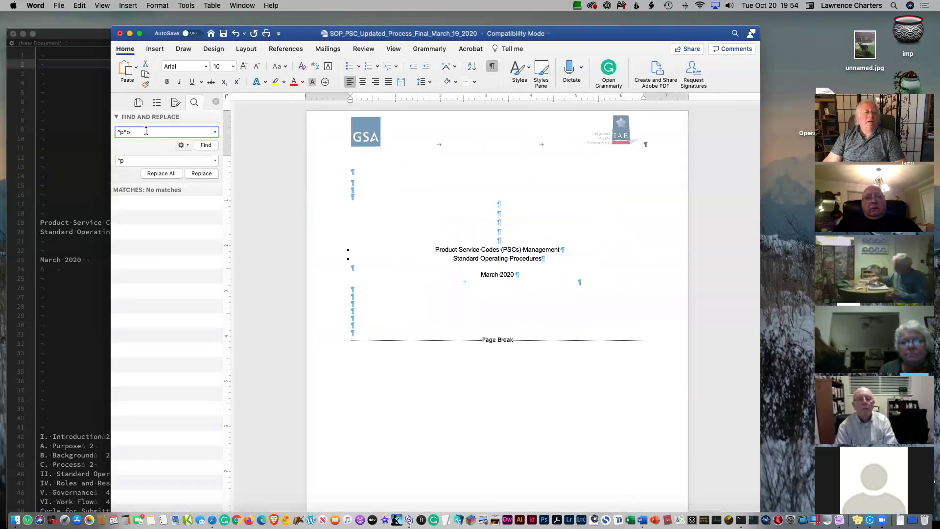
left_click(155, 174)
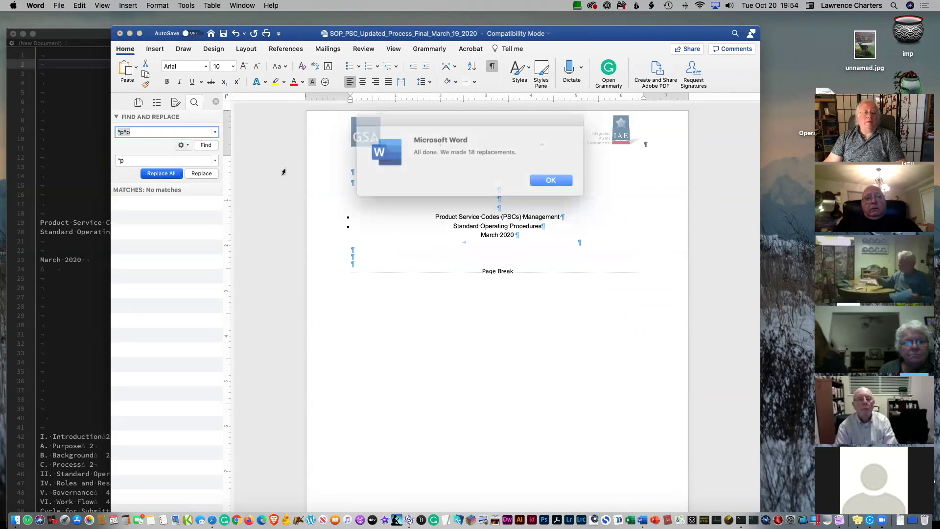
left_click(534, 177)
left_click(161, 174)
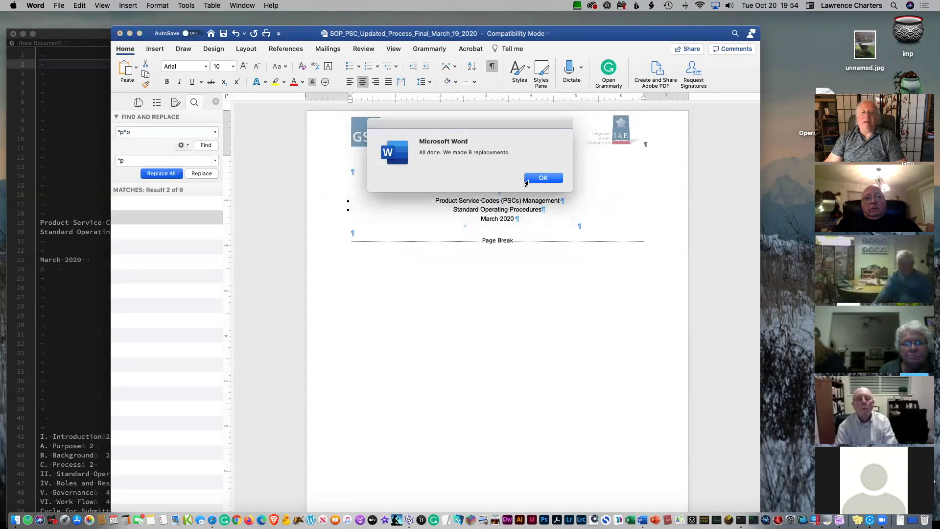
left_click(548, 179)
left_click(157, 174)
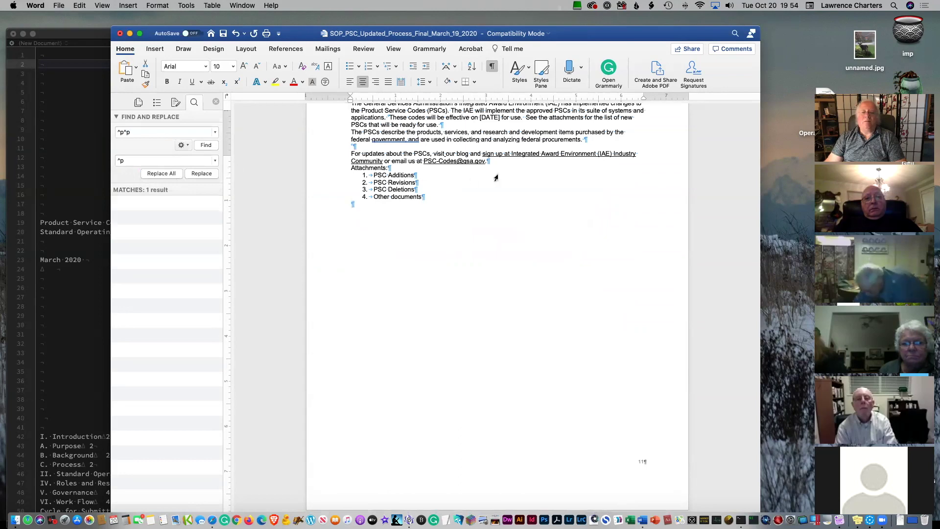
left_click(539, 179)
left_click(166, 175)
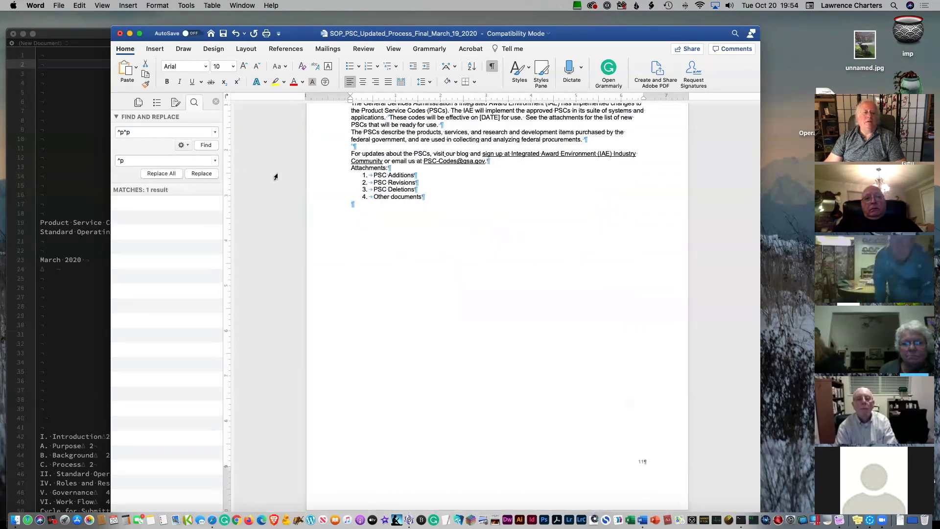
left_click(542, 178)
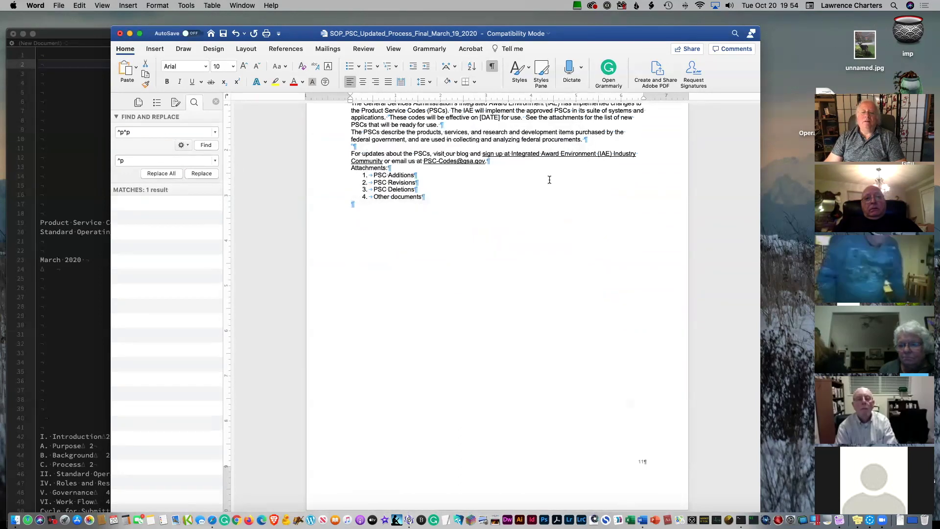
left_click(159, 174)
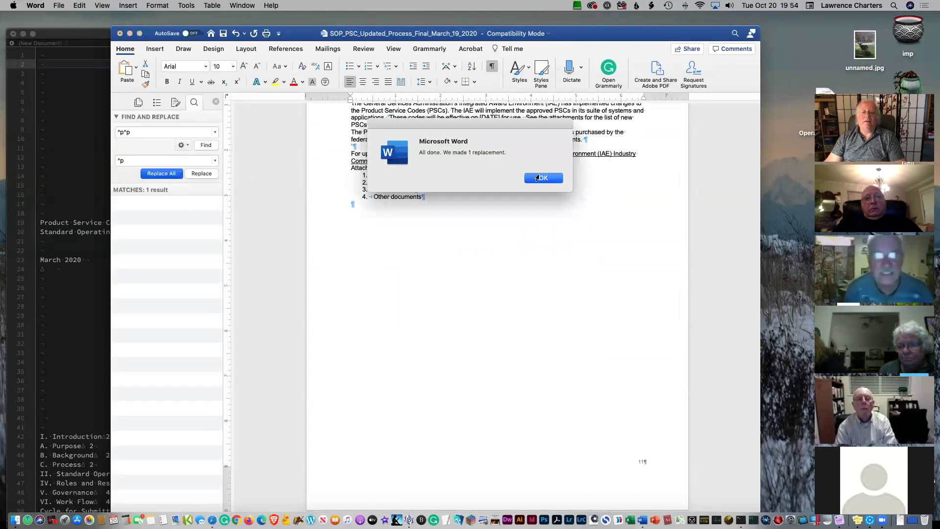
left_click(539, 177)
left_click(149, 175)
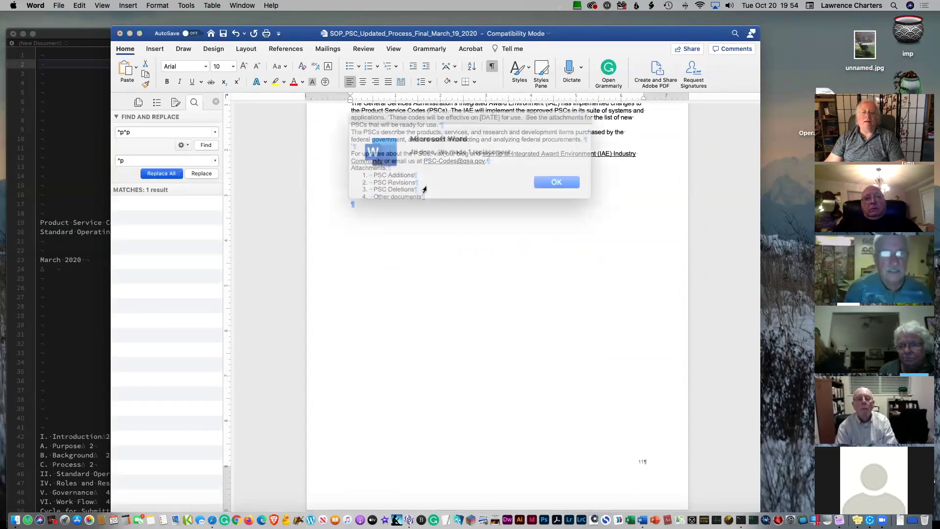
left_click(539, 177)
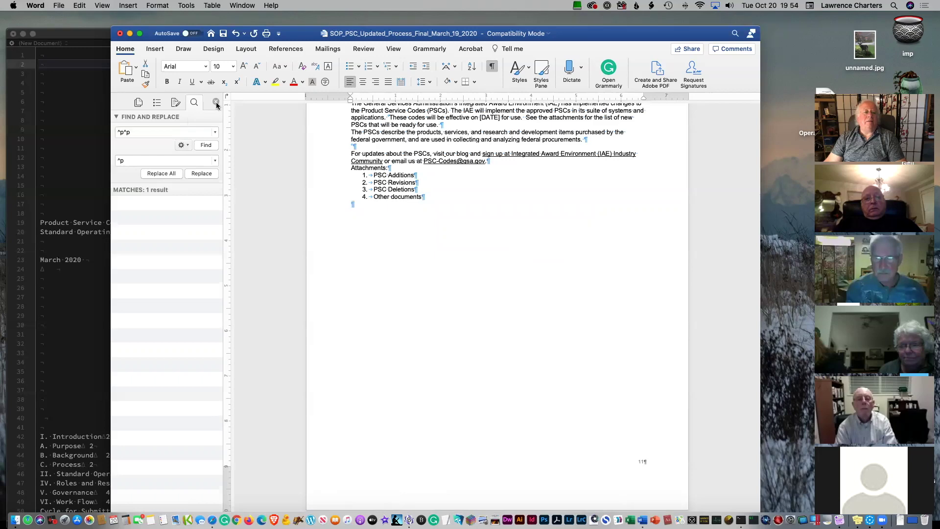
- Close the find and replace pane and review the cleaned-up pages from the closing attachments list back to the change request steps
left_click(216, 102)
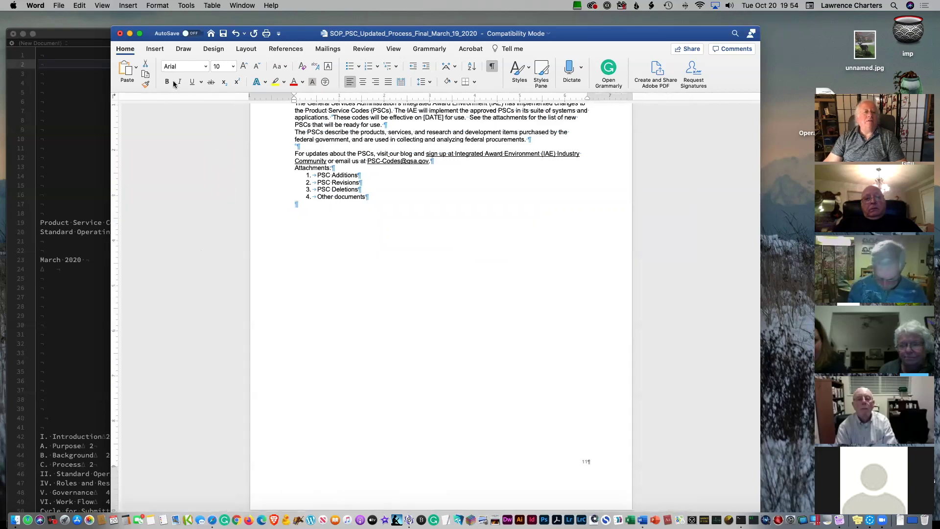
scroll(205, 191, "up", 15)
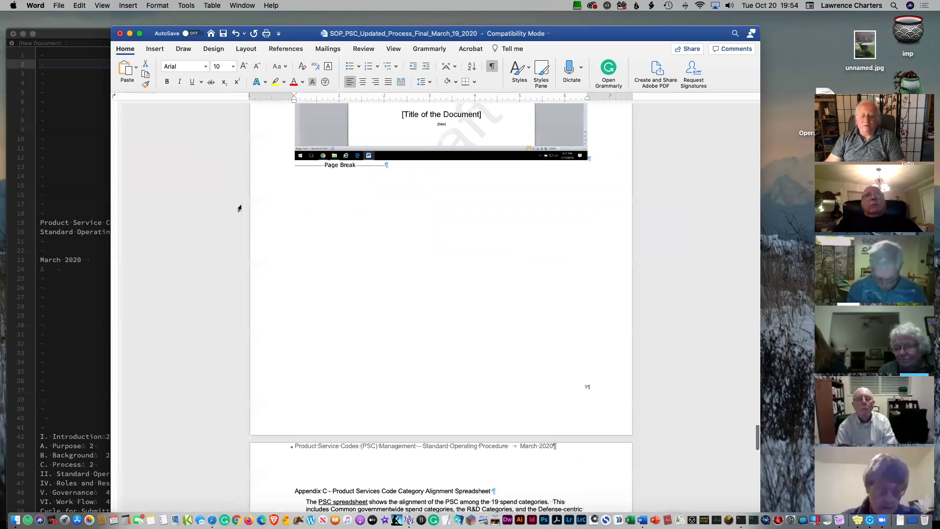
scroll(239, 208, "down", 15)
scroll(460, 407, "down", 5)
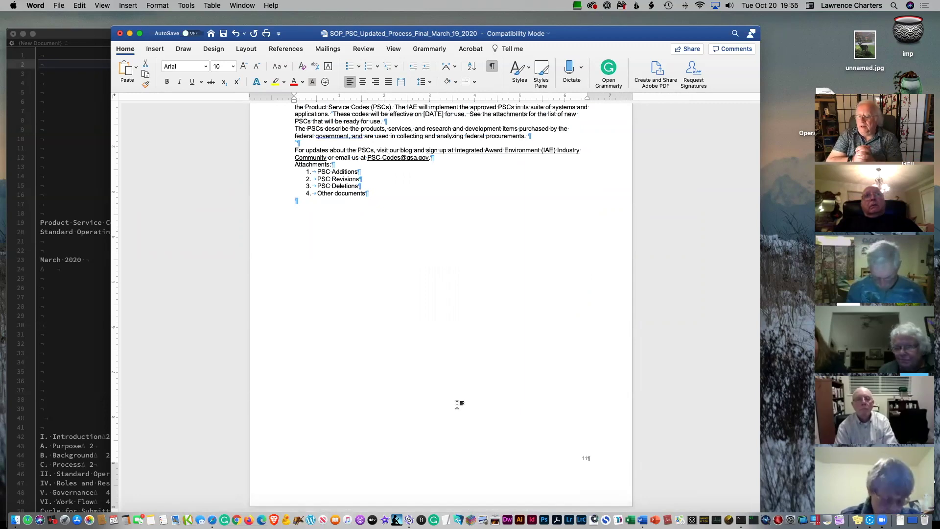
scroll(458, 404, "up", 15)
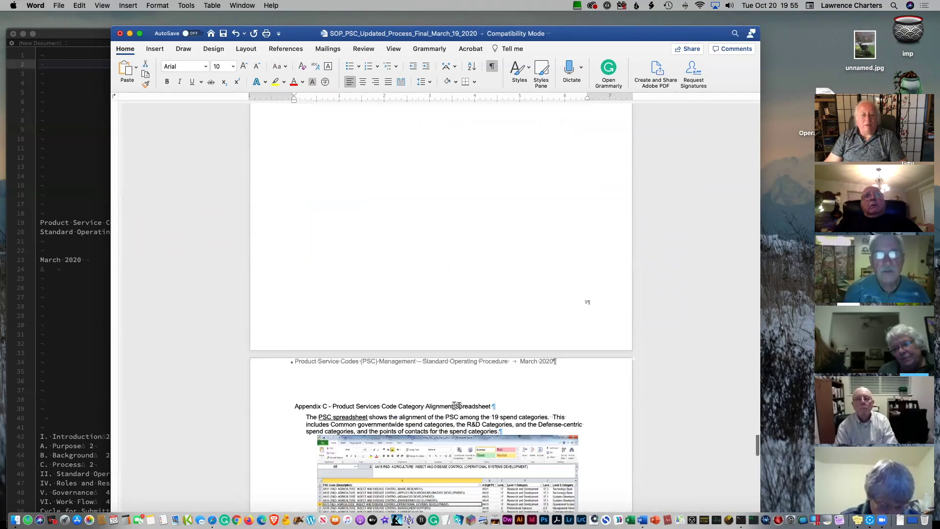
scroll(456, 404, "up", 20)
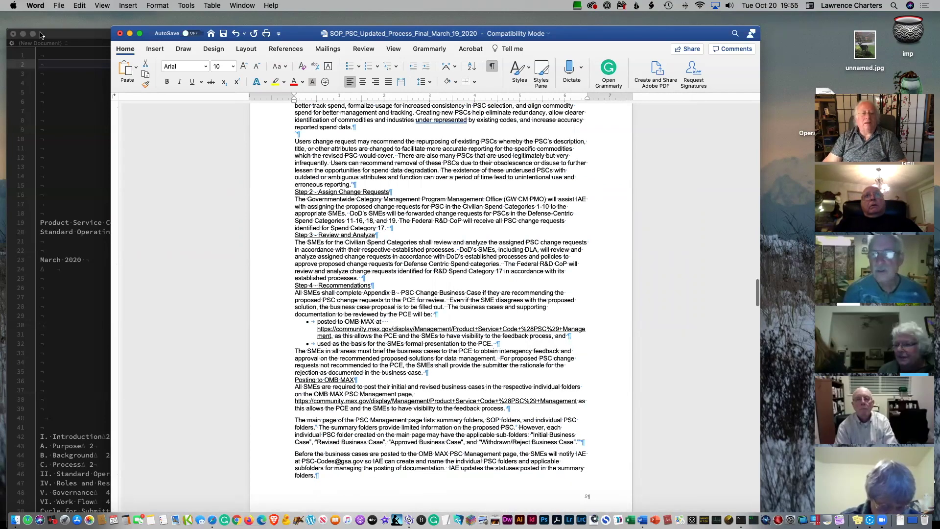
- Set the top, bottom, left and right margins of the whole document to .6 inch
key("super+a")
left_click(126, 6)
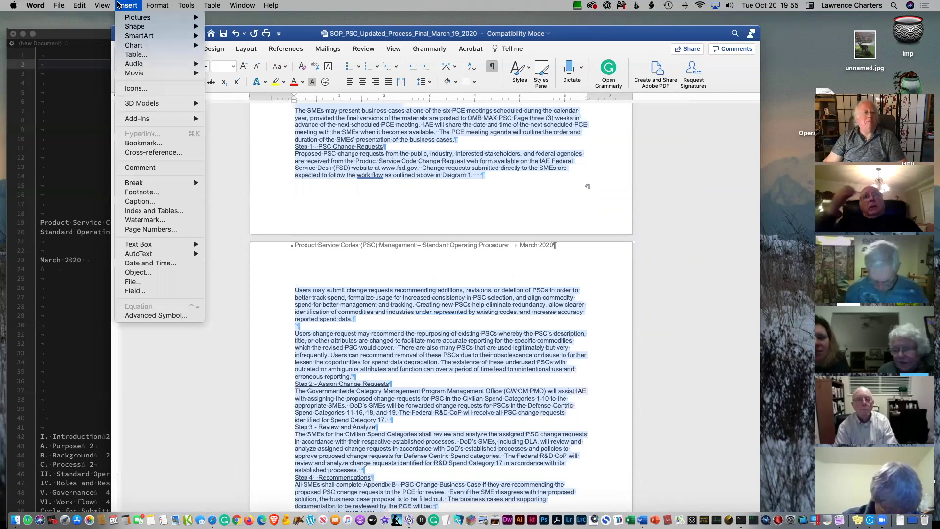
left_click(157, 5)
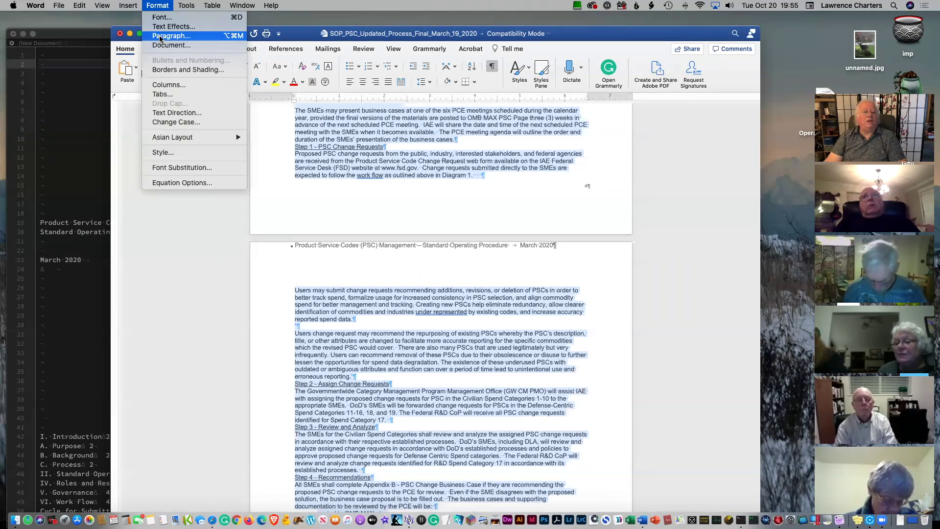
key("Down")
key("Return")
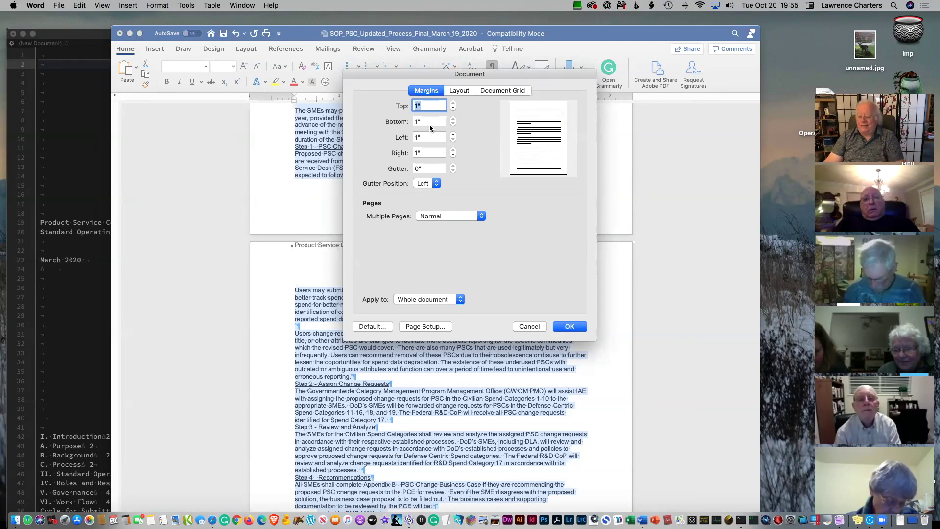
key("BackSpace")
type(".6")
key("Tab")
type(".6")
key("Tab")
type(".")
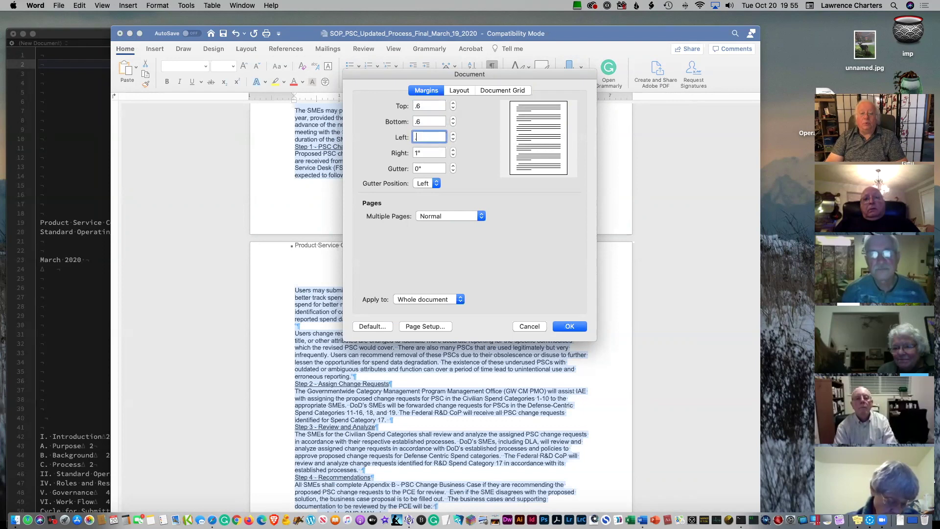
type("6")
key("Tab")
type(".6")
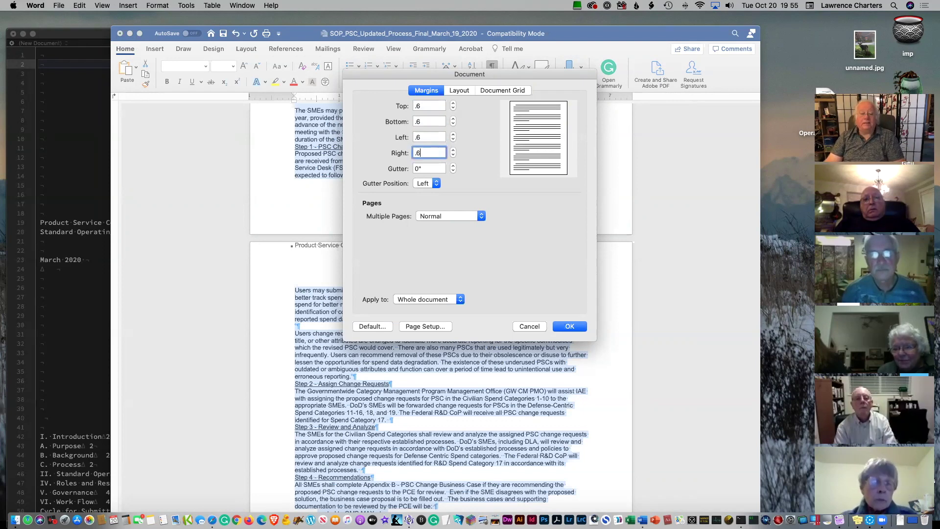
key("Return")
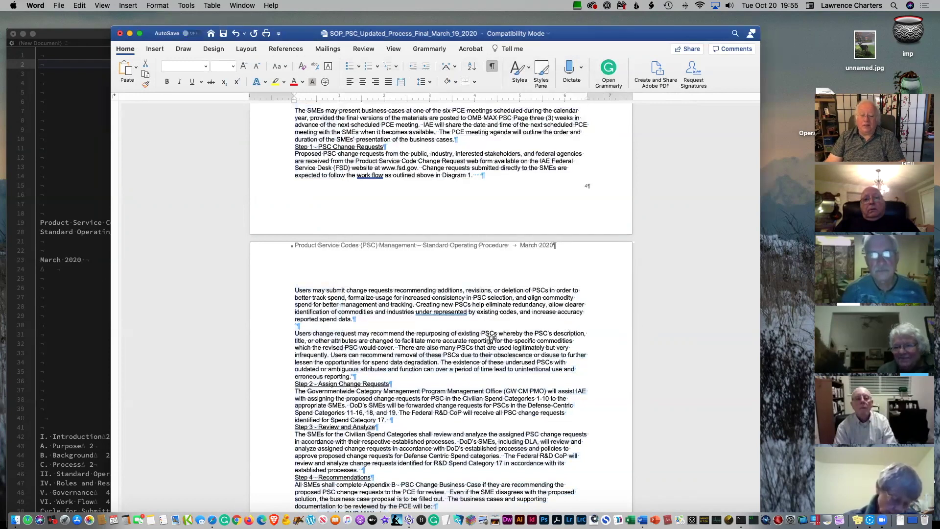
- Delete the page break below the Appendix C spreadsheet picture so Appendix D follows on the same page
key("super+a")
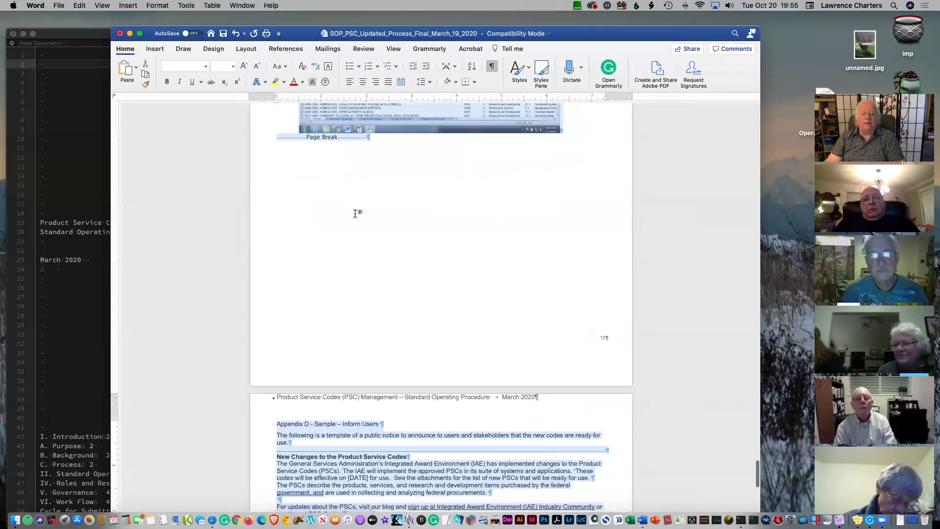
scroll(357, 212, "up", 1)
left_click(367, 374)
scroll(329, 316, "up", 3)
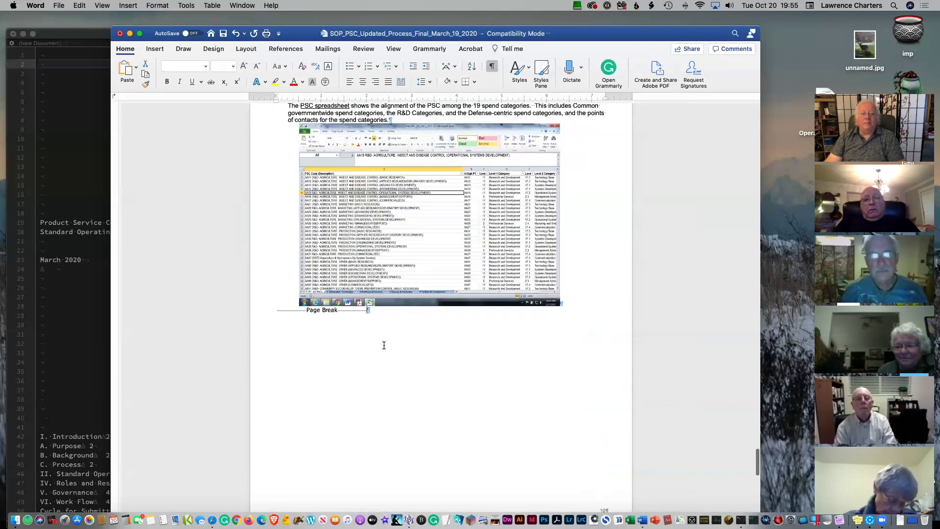
key("shift+F5")
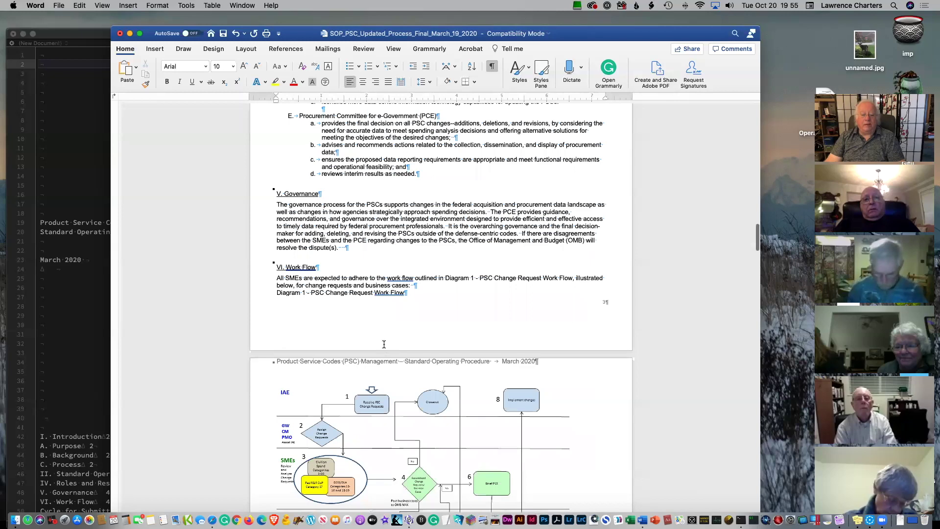
key("shift+F5")
key("shift+F5")
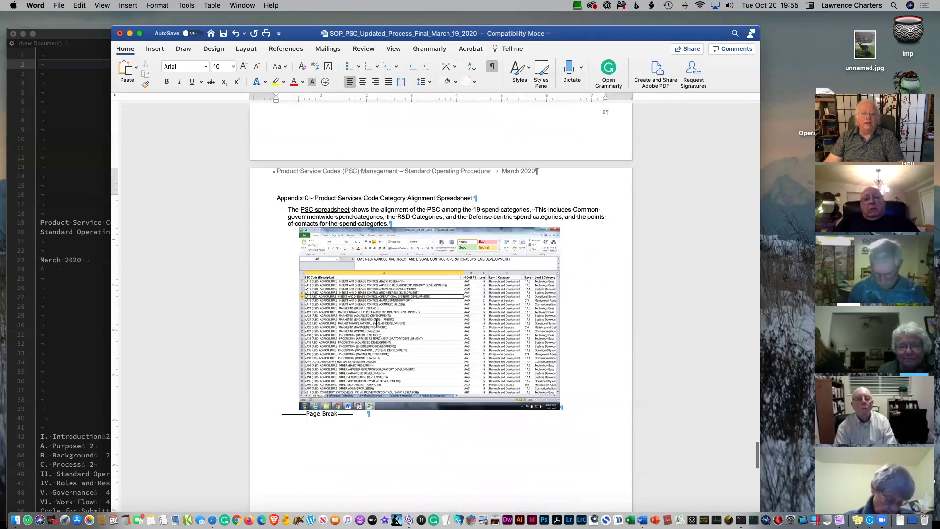
scroll(380, 320, "down", 3)
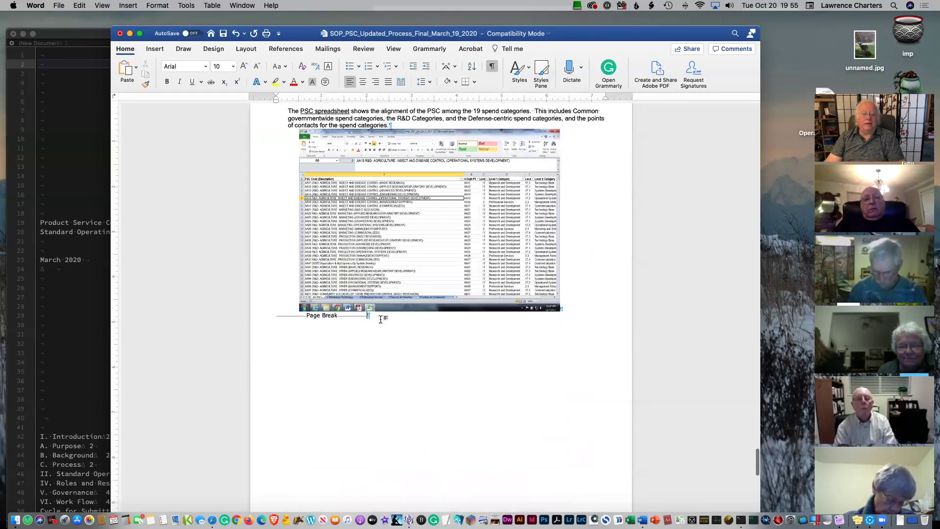
left_click(292, 320)
key("Delete")
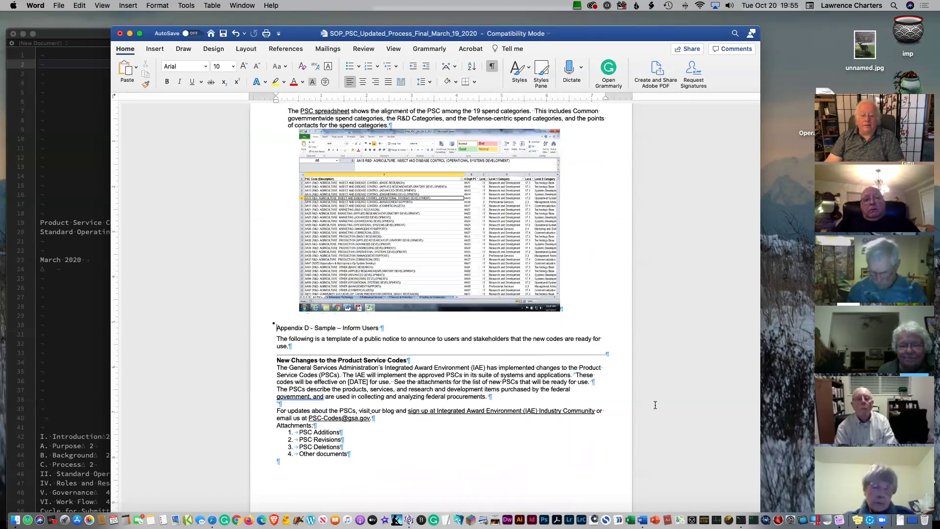
scroll(577, 459, "down", 2)
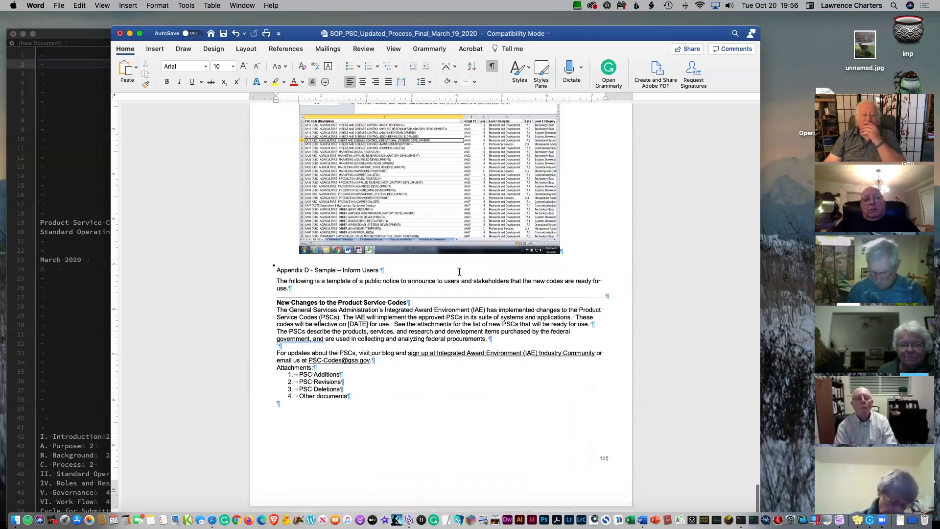
- Check the document's margin, layout and document grid settings, then look back over the pages toward the change request steps
left_click(158, 5)
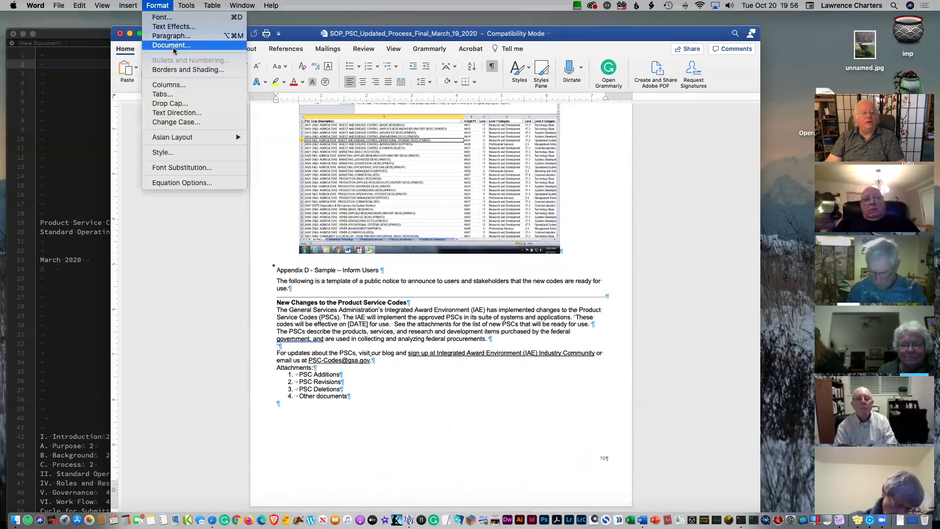
left_click(172, 46)
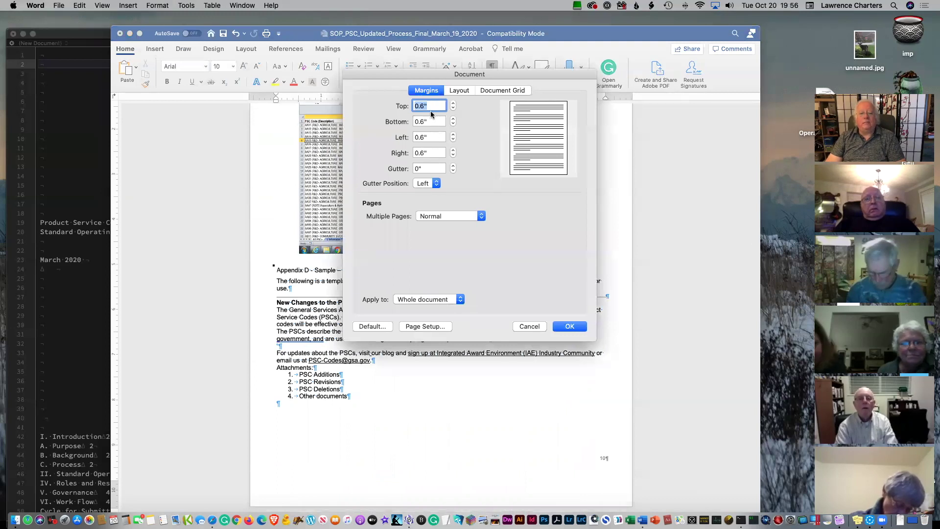
left_click(451, 93)
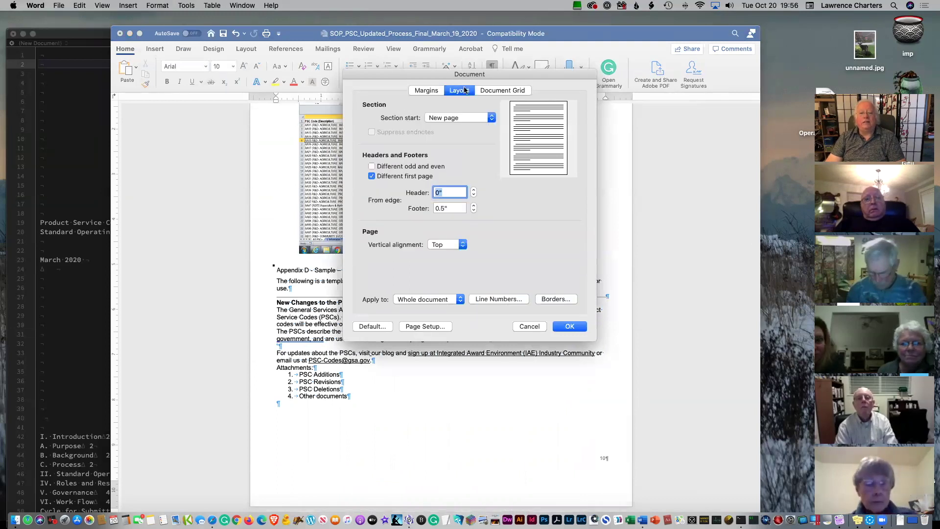
left_click(509, 91)
left_click(426, 91)
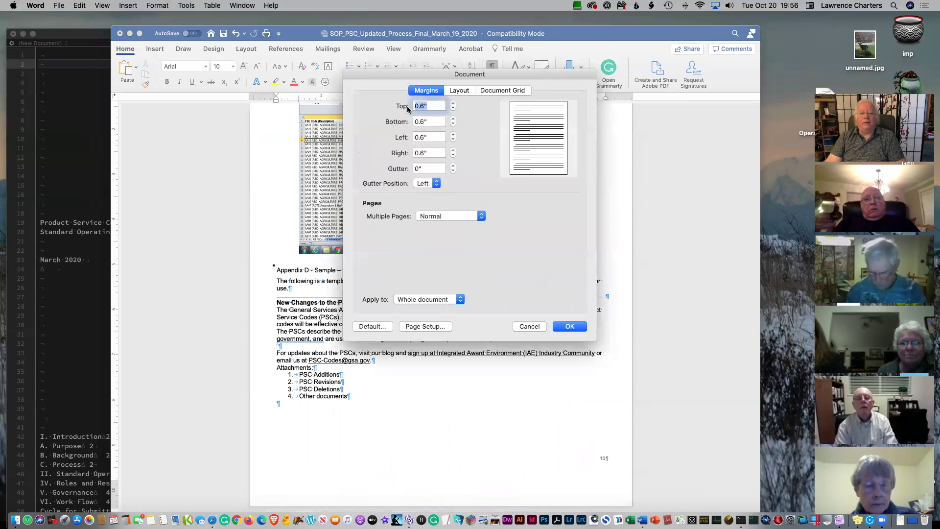
left_click(568, 326)
scroll(522, 307, "up", 20)
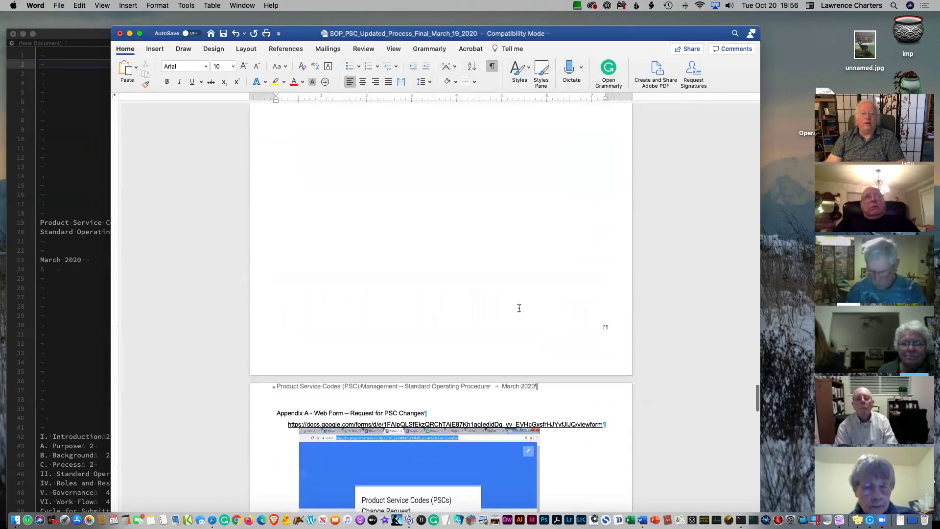
scroll(518, 307, "up", 5)
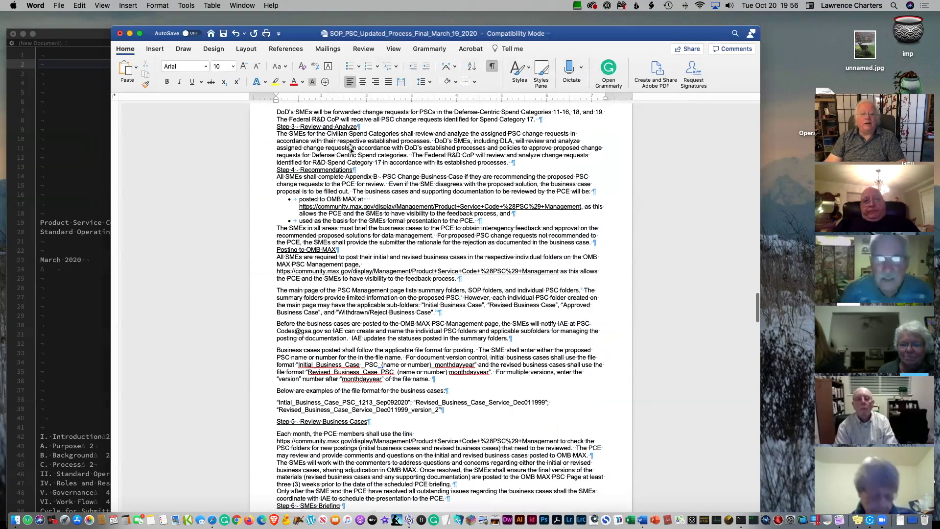
- Set the spacing before the "Appendix D - Sample – Inform Users" heading to Auto
left_click(149, 5)
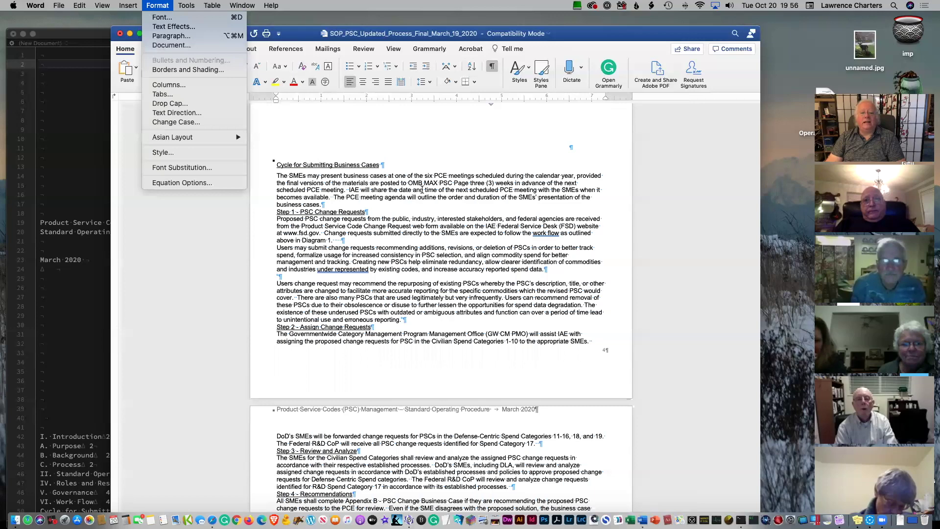
key("alt+super+m")
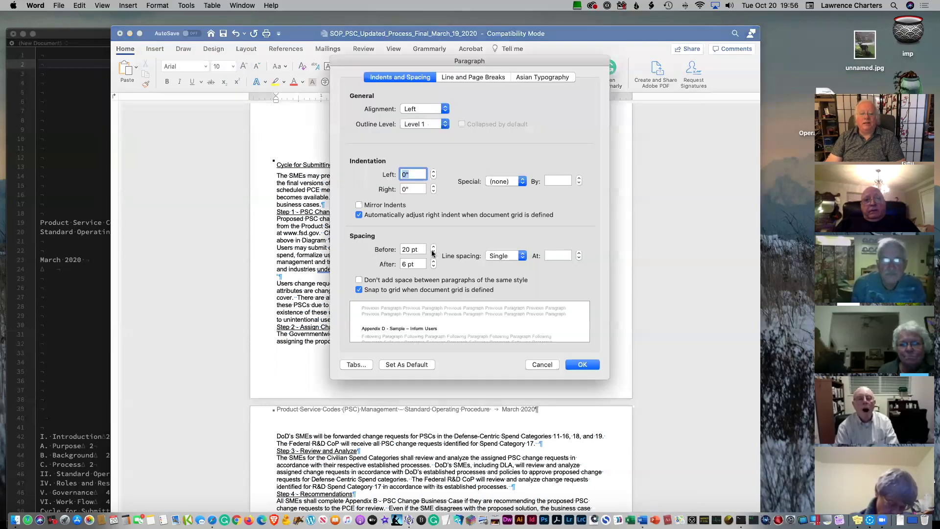
left_click(433, 253)
left_click(433, 253)
left_click(433, 253)
left_click(433, 254)
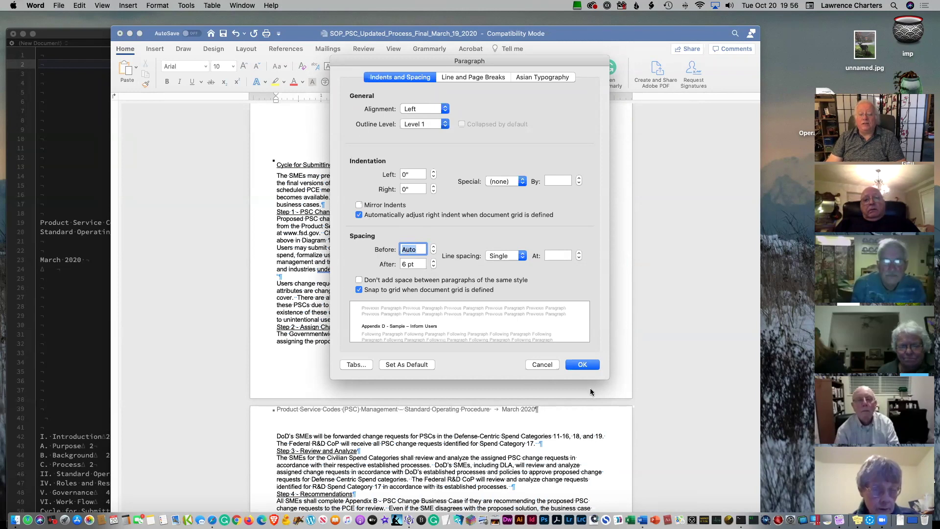
left_click(582, 365)
scroll(346, 304, "down", 5)
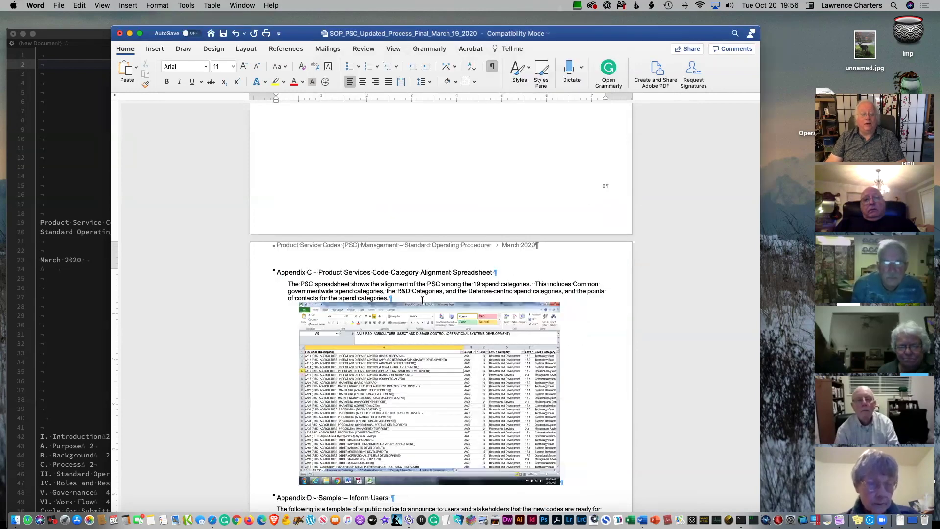
scroll(343, 338, "down", 5)
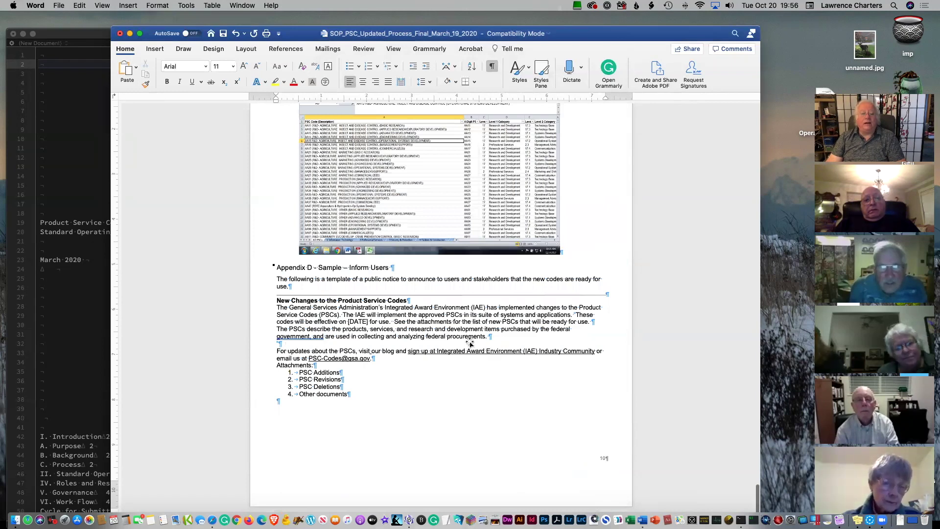
- Set the spacing after every paragraph in the document to 6 pt and review the respaced pages
scroll(470, 340, "up", 15)
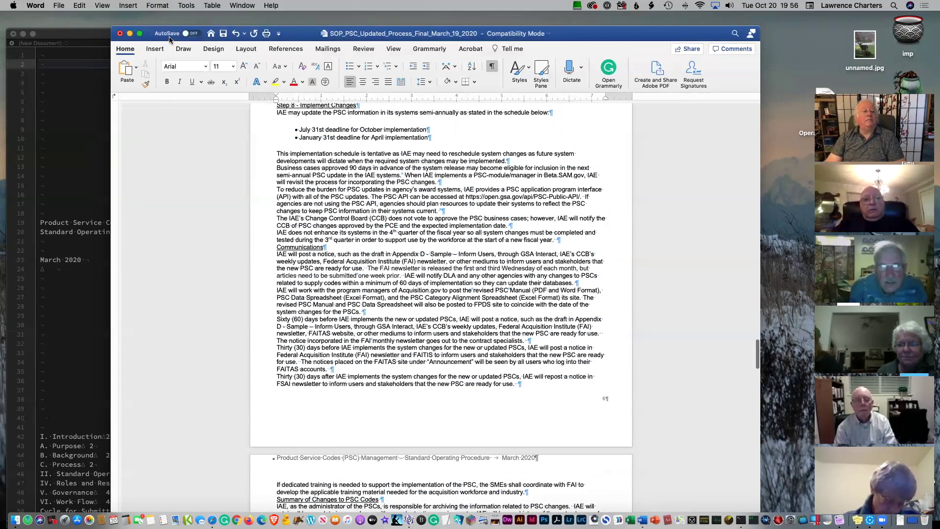
key("super+a")
left_click(157, 6)
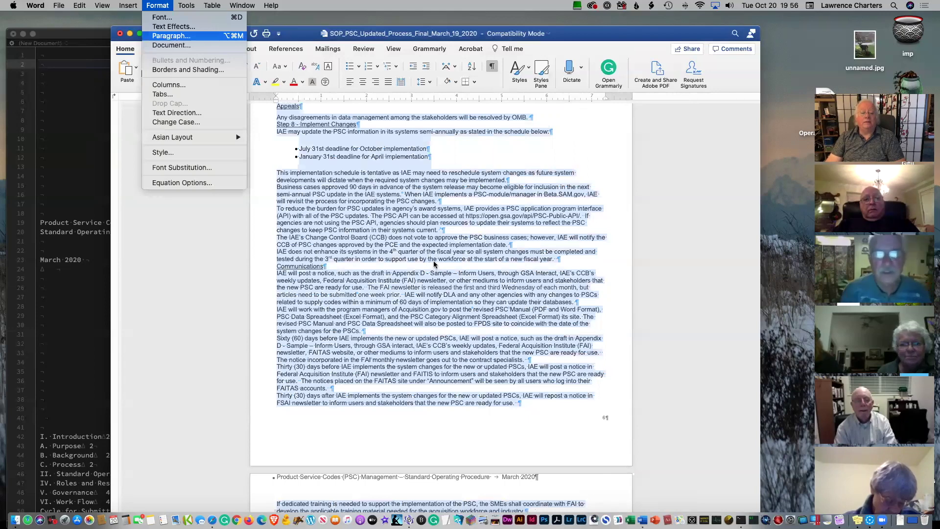
key("Return")
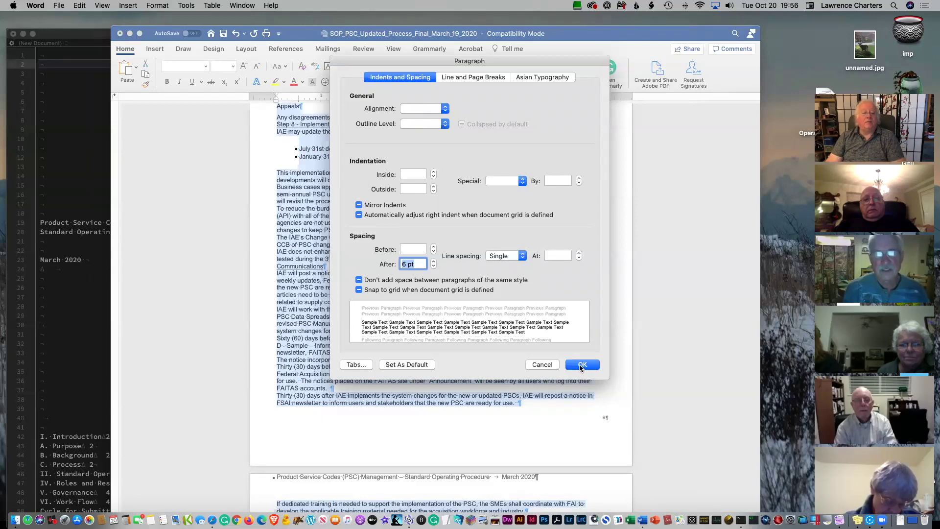
left_click(581, 366)
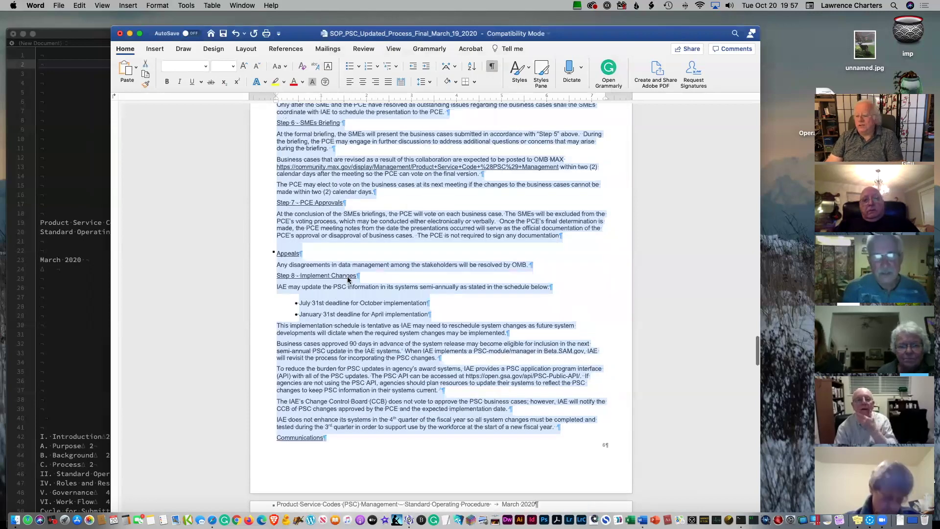
scroll(348, 280, "down", 3)
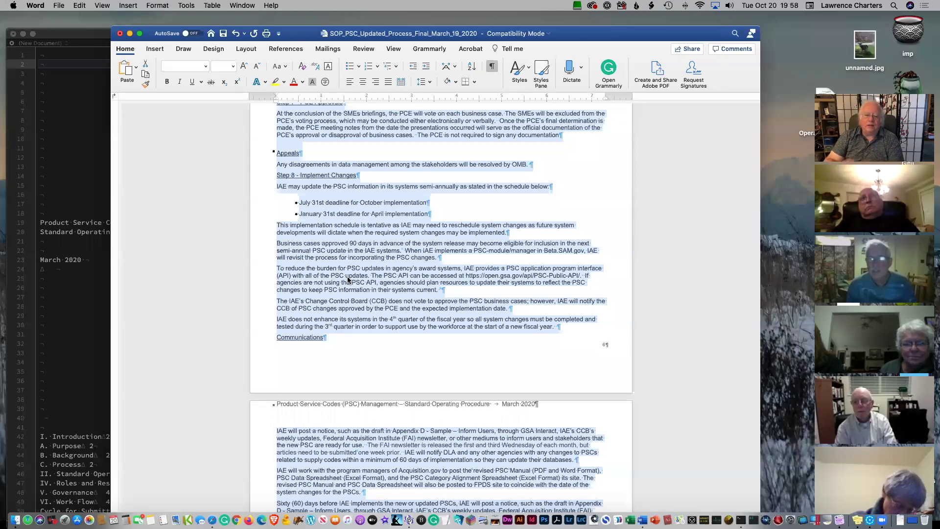
- Close the document window, switch to Safari and move its window lower on the desktop
left_click(121, 34)
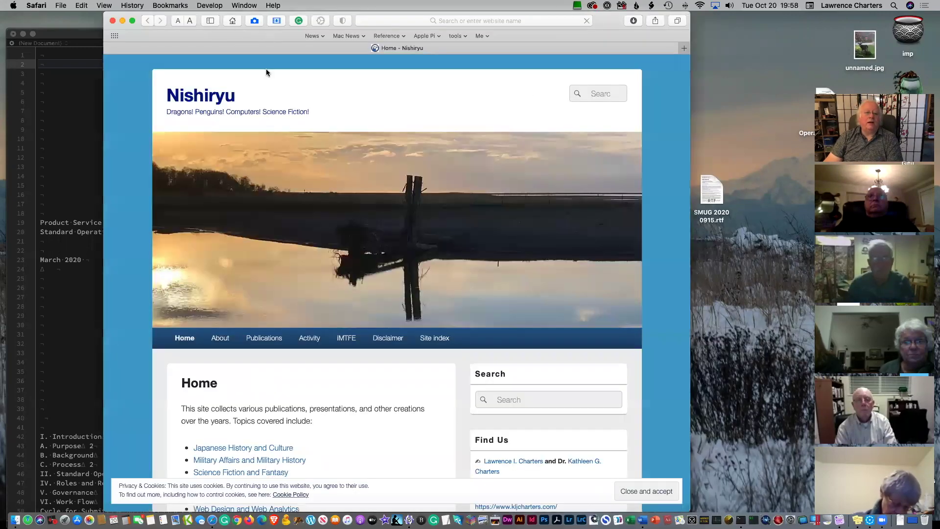
left_click_drag(428, 21, 430, 65)
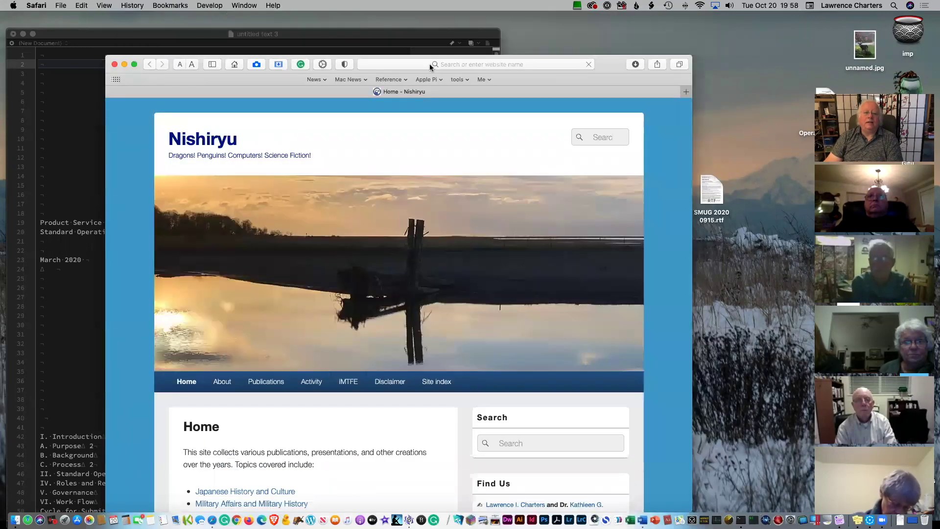
- Search the web for "take control books" and open the Take Control Books website from the results
left_click(429, 64)
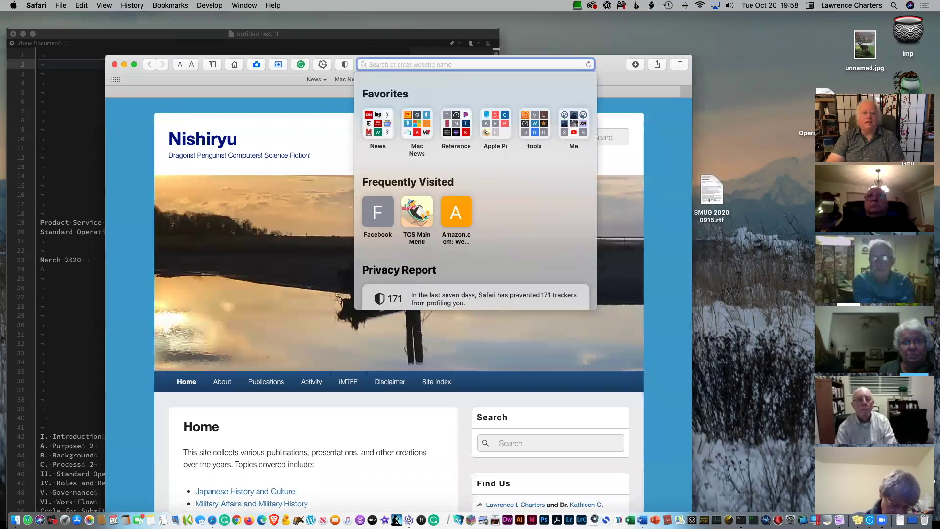
type("take cont")
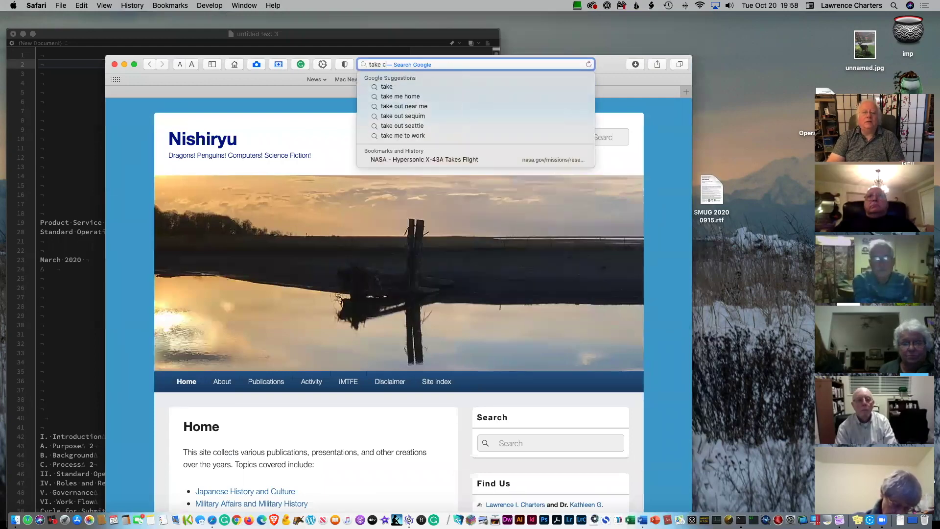
type("rol books")
key("Return")
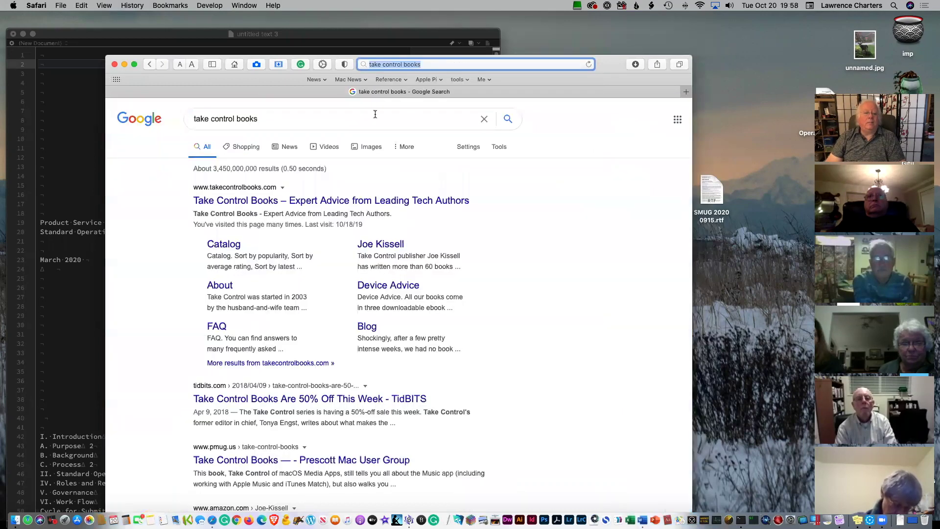
left_click(225, 201)
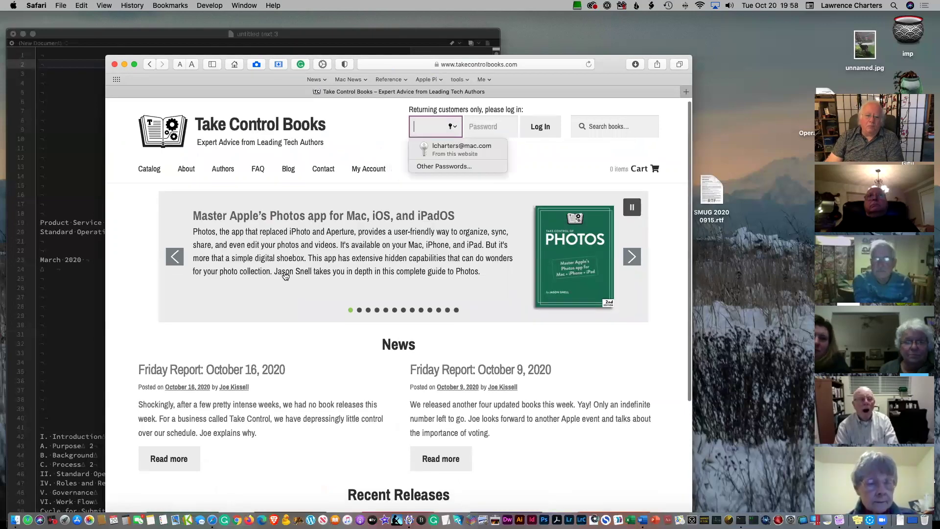
- Look over the recent releases on the Take Control Books home page and search its books for "pages"
scroll(287, 275, "down", 8)
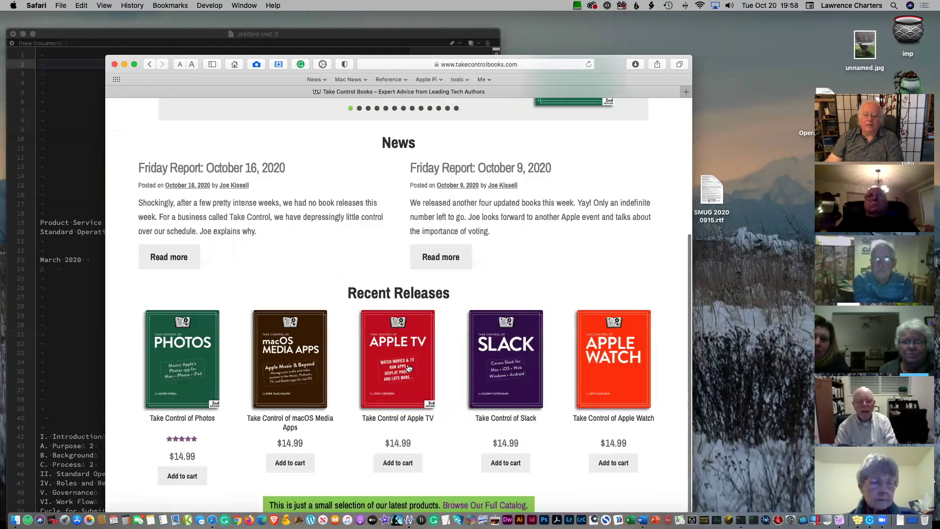
scroll(492, 366, "down", 2)
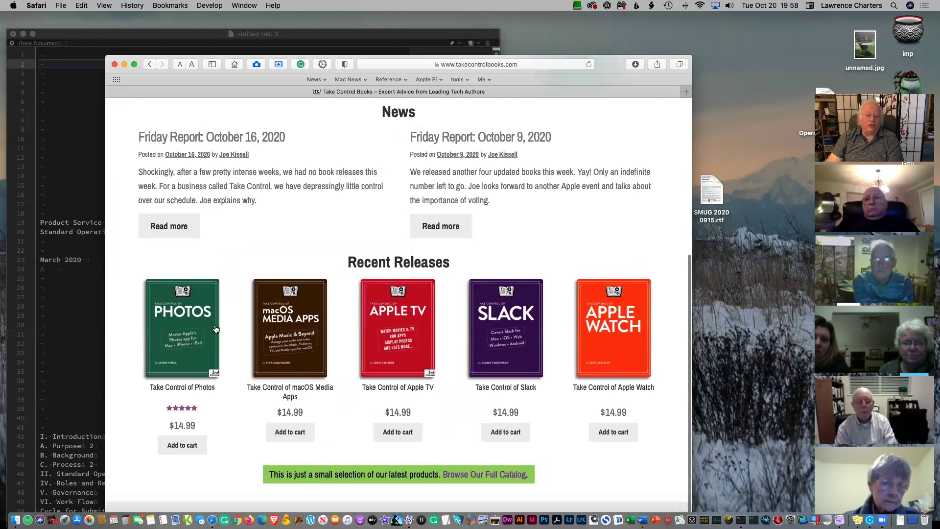
scroll(146, 250, "up", 3)
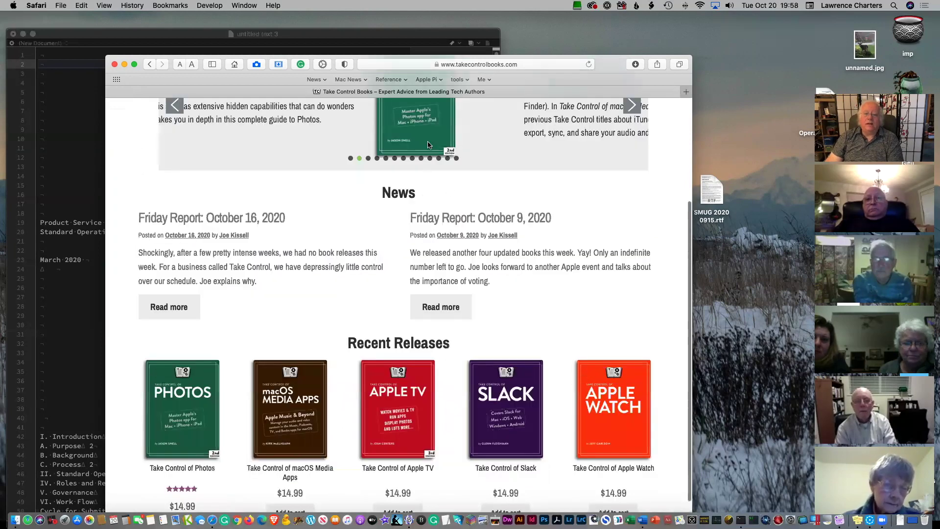
scroll(425, 160, "up", 5)
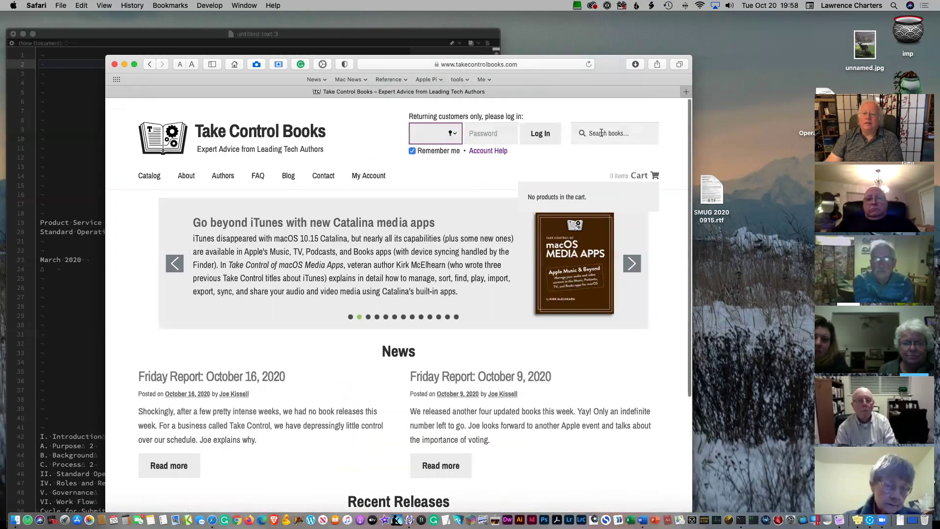
left_click(602, 132)
type("pages")
key("Return")
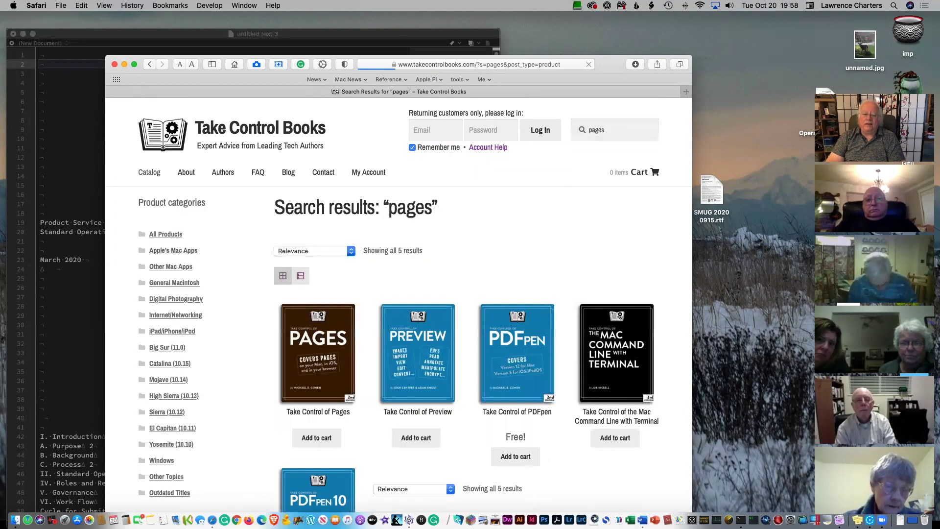
- Look through the search results and open the product page of Take Control of Pages
scroll(299, 376, "down", 5)
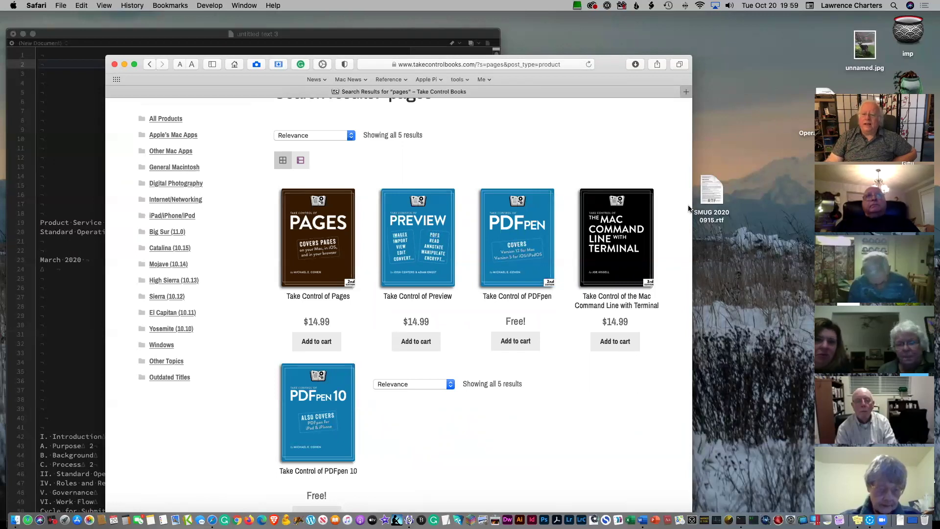
scroll(333, 417, "down", 2)
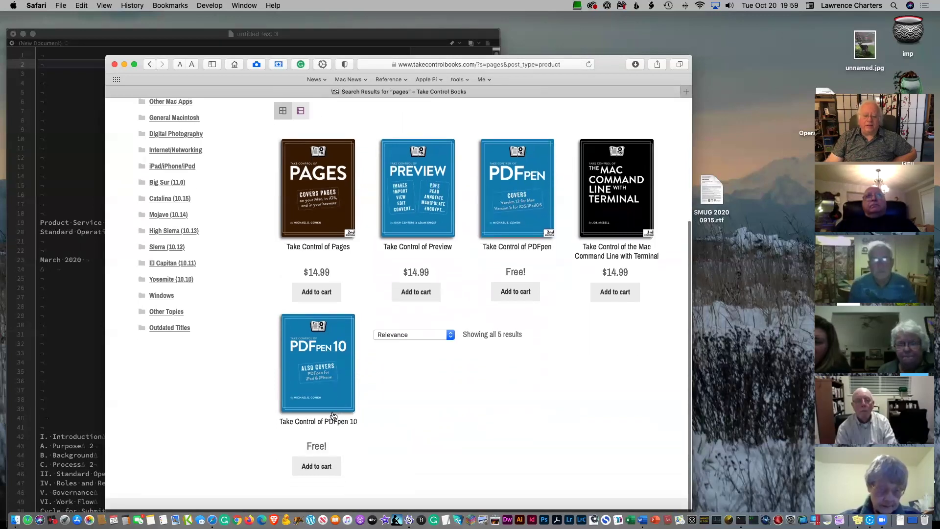
left_click(317, 207)
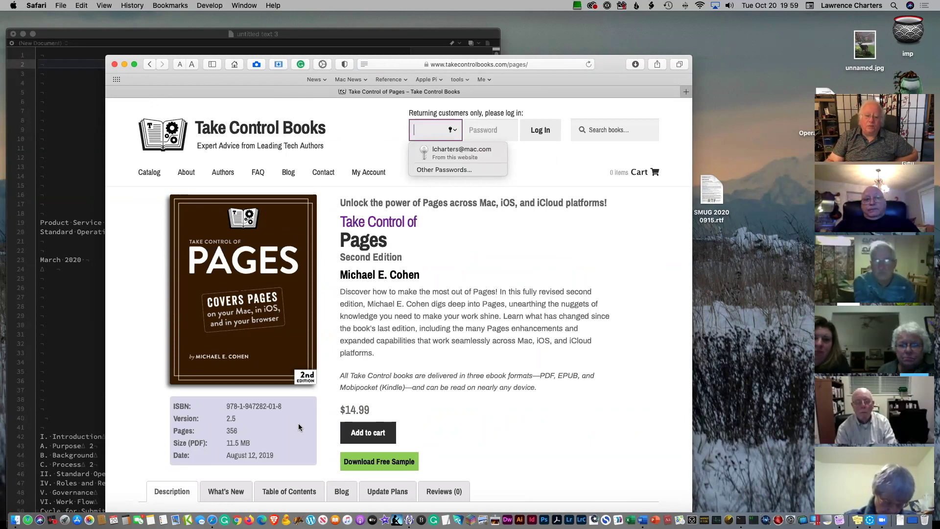
- Examine the Take Control of Pages product page, including its edition details, price and description of what the book covers
scroll(437, 398, "down", 1)
scroll(437, 395, "down", 4)
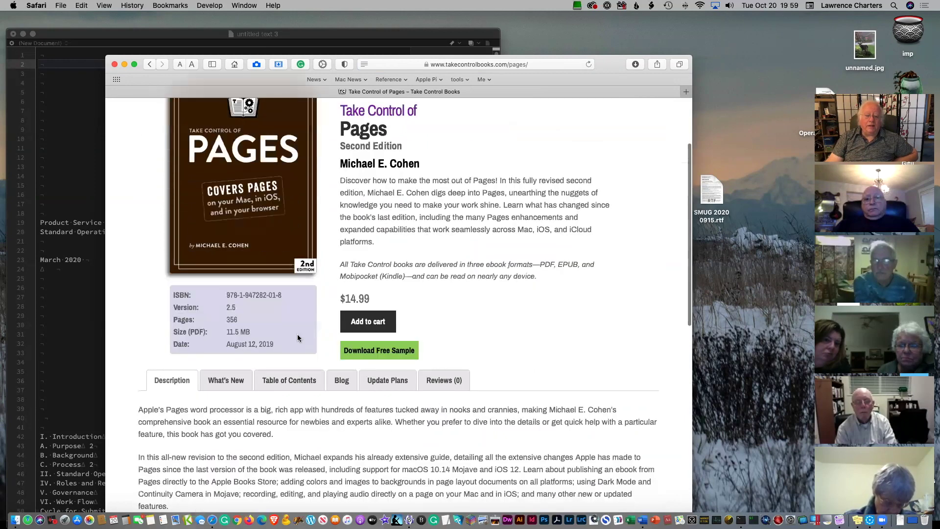
scroll(421, 310, "down", 1)
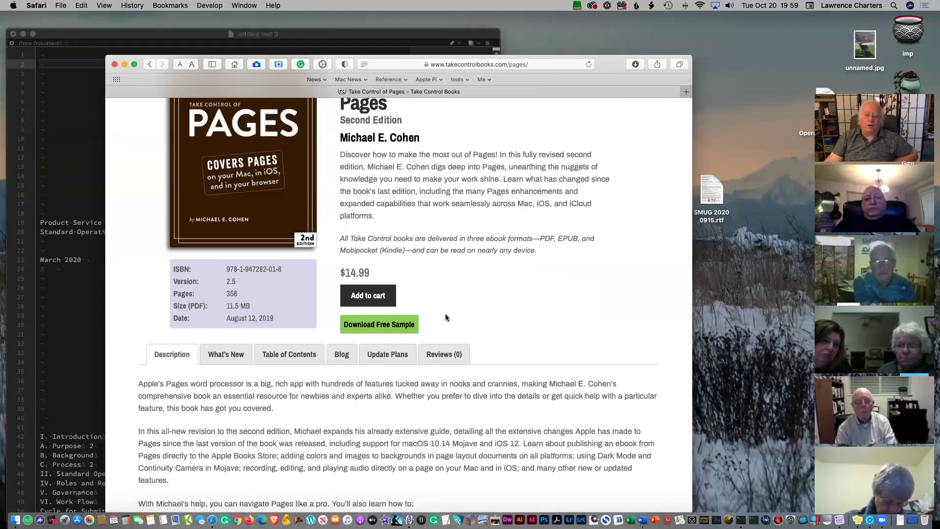
scroll(342, 314, "up", 5)
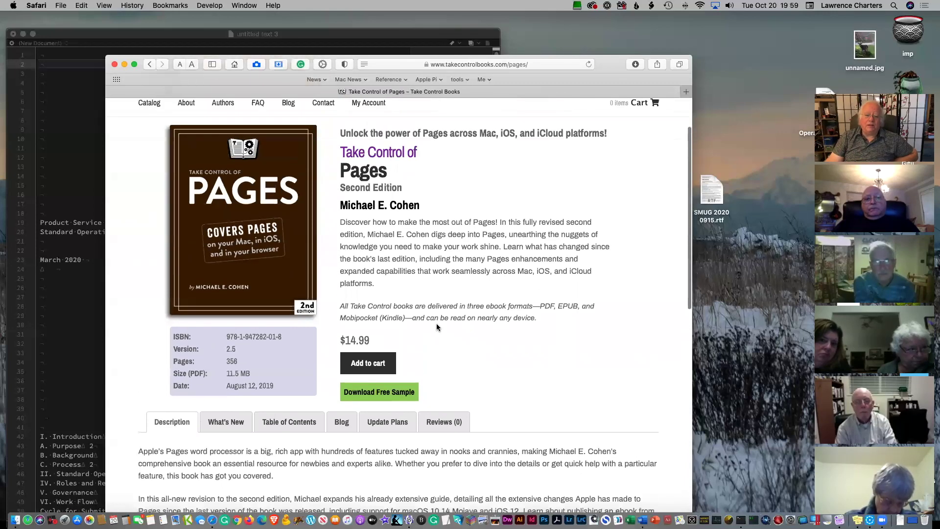
scroll(288, 314, "up", 1)
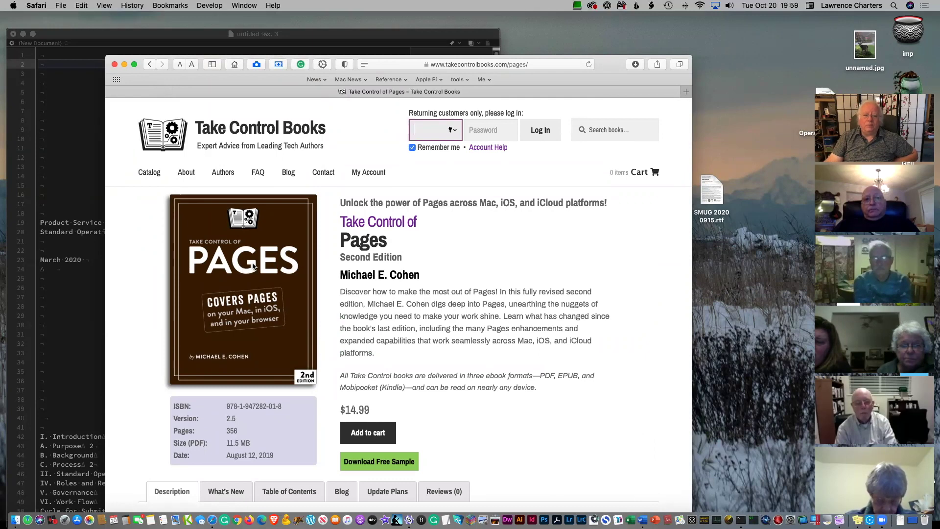
scroll(147, 206, "down", 1)
scroll(230, 211, "down", 1)
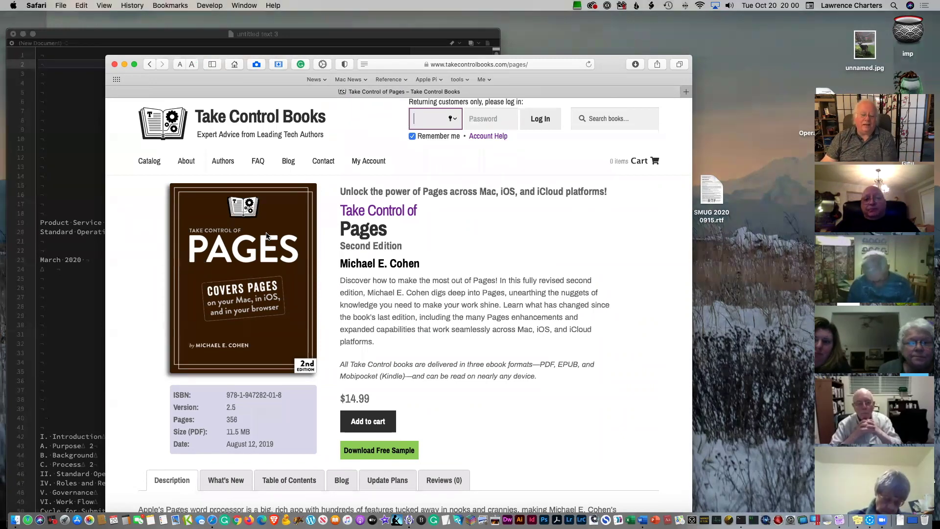
scroll(267, 147, "up", 1)
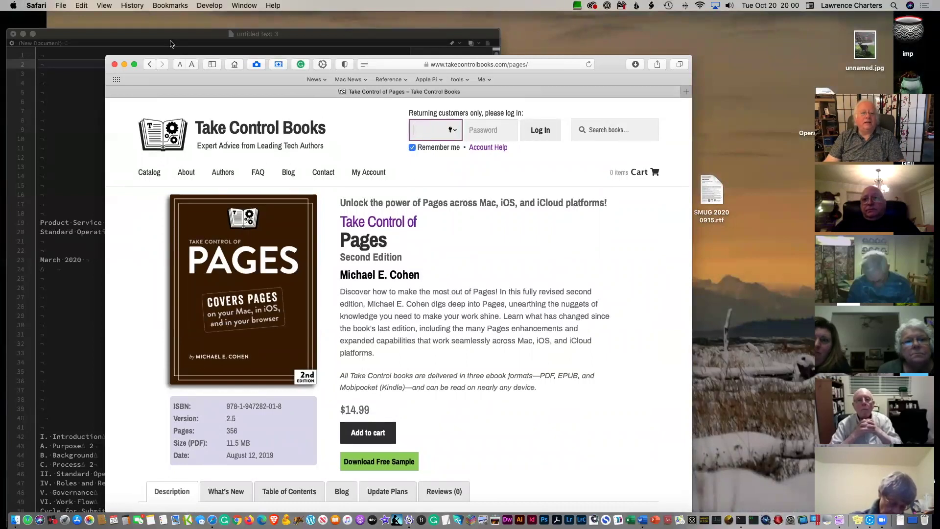
scroll(250, 218, "down", 7)
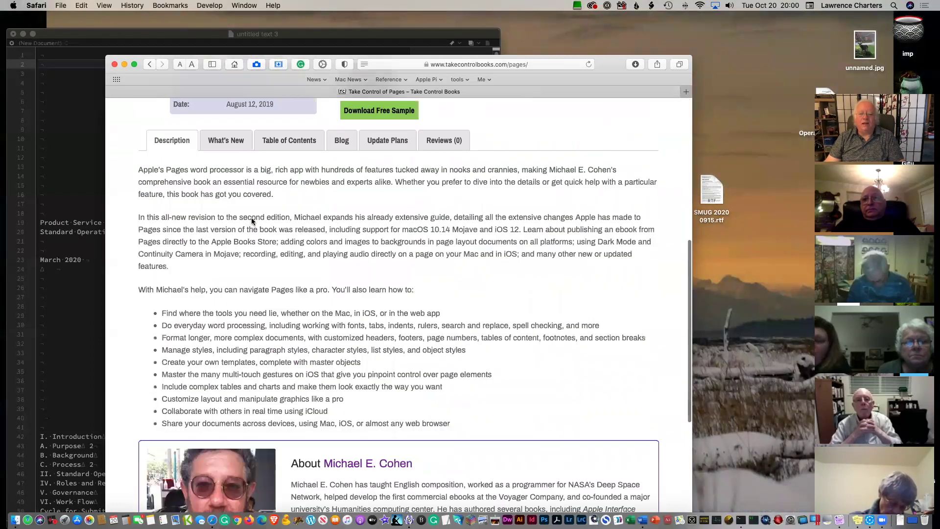
scroll(251, 217, "up", 7)
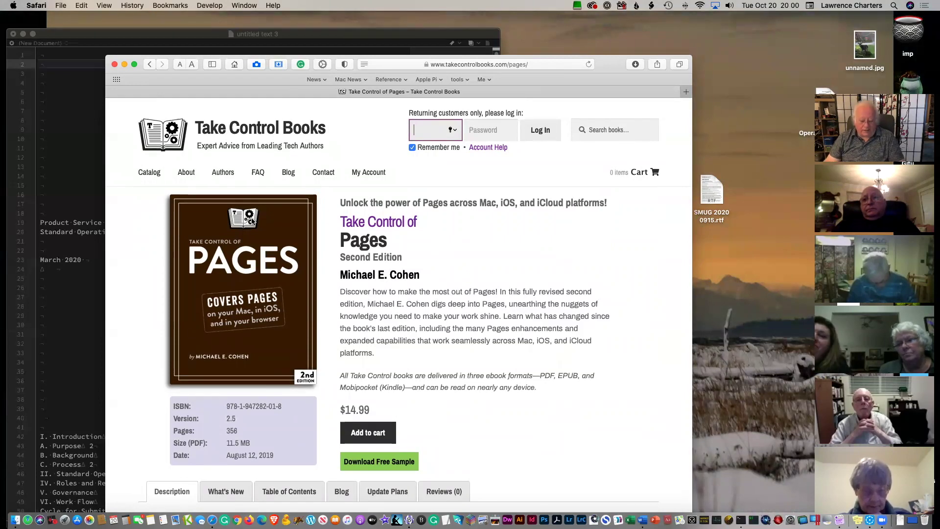
- Hide Safari and launch Keynote, dismissing its What's New window and the file-opening dialog
key("super+h")
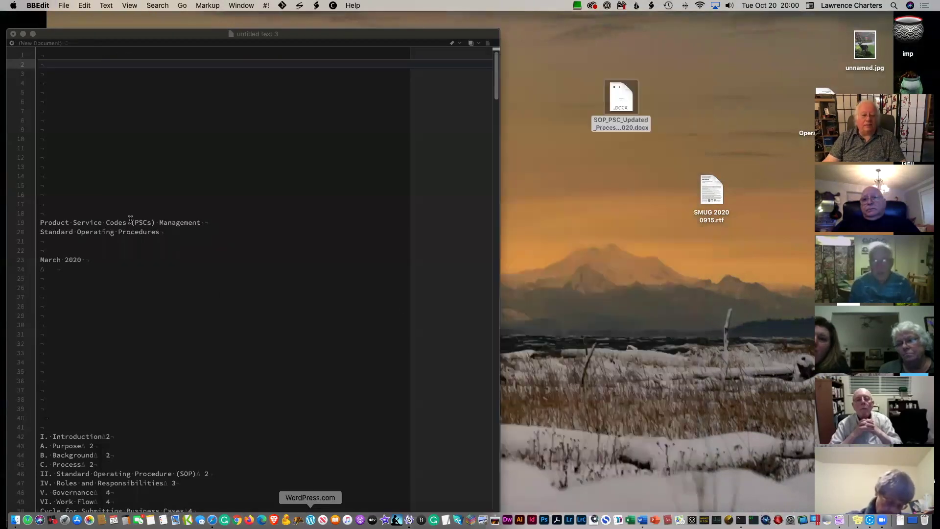
left_click(534, 463)
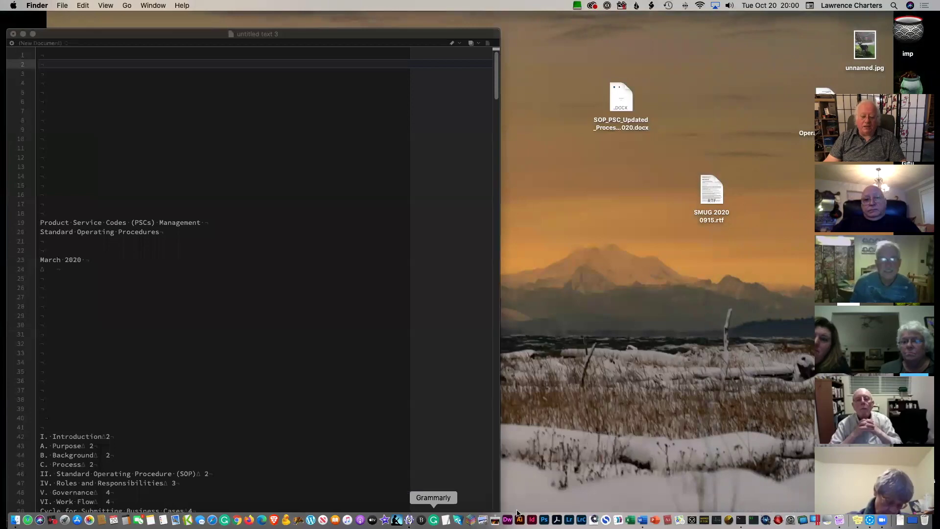
key("super+space")
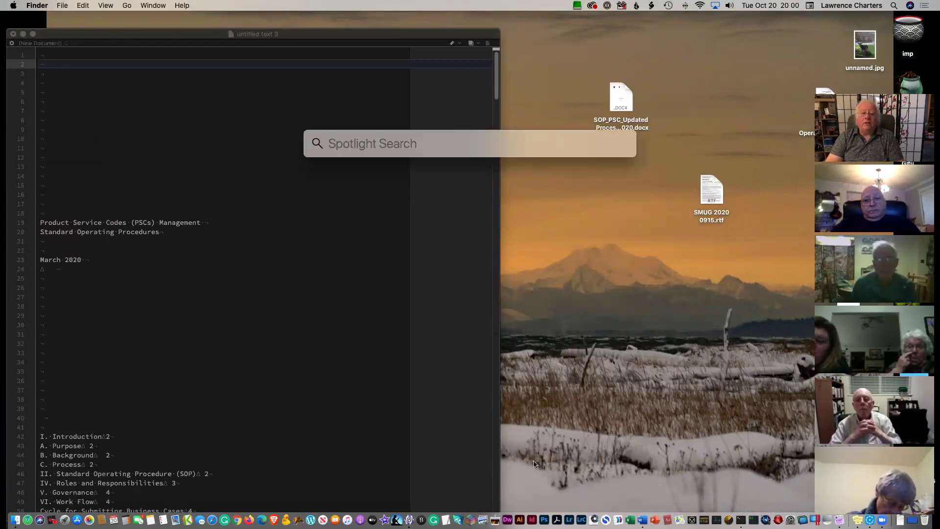
type("keyno")
key("Return")
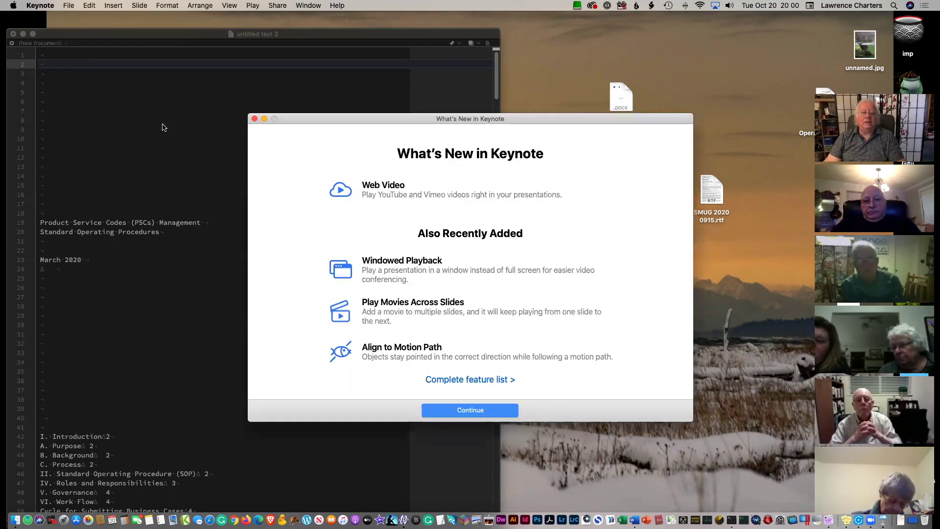
left_click(462, 409)
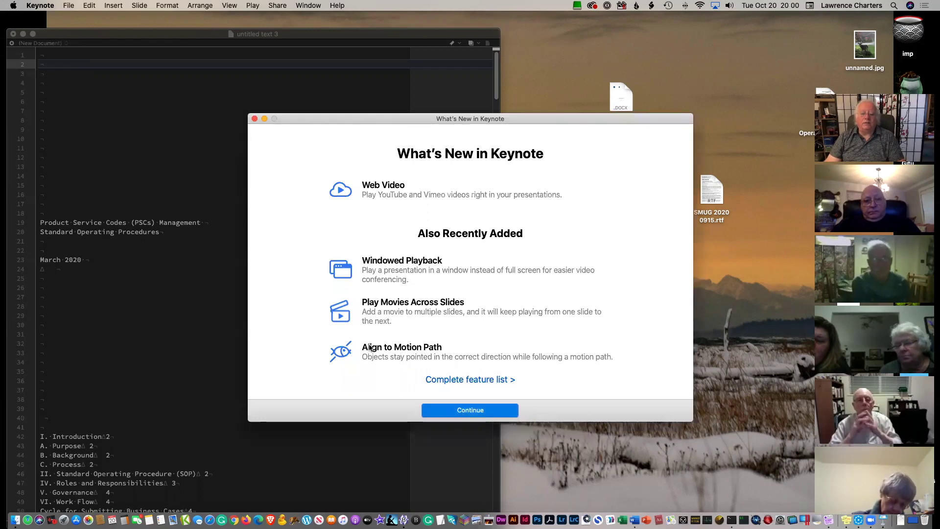
left_click(599, 291)
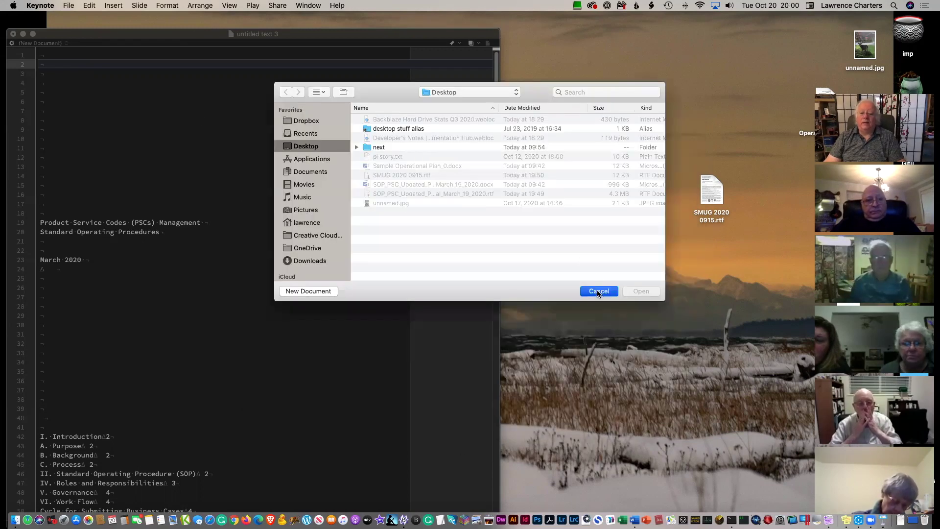
- Create a new wide (16:9) Keynote presentation with the Color Gradient theme
left_click(68, 6)
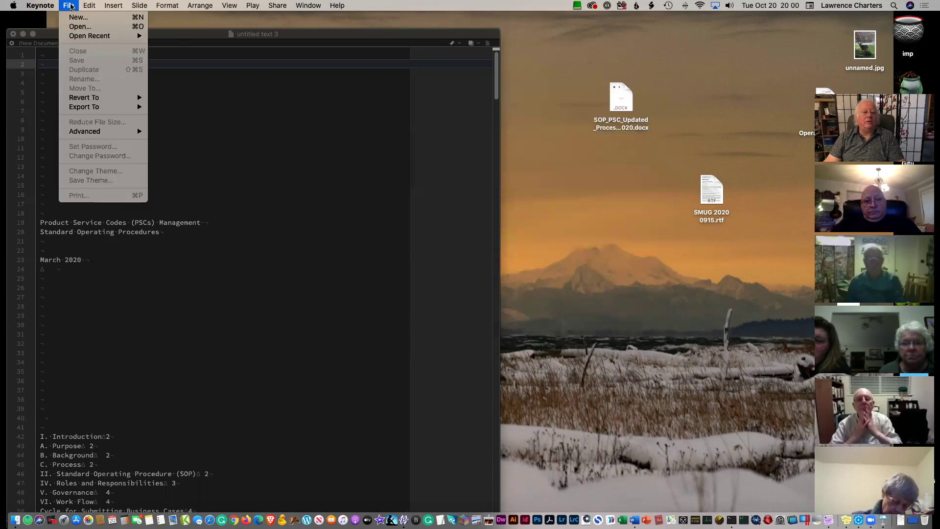
left_click(503, 227)
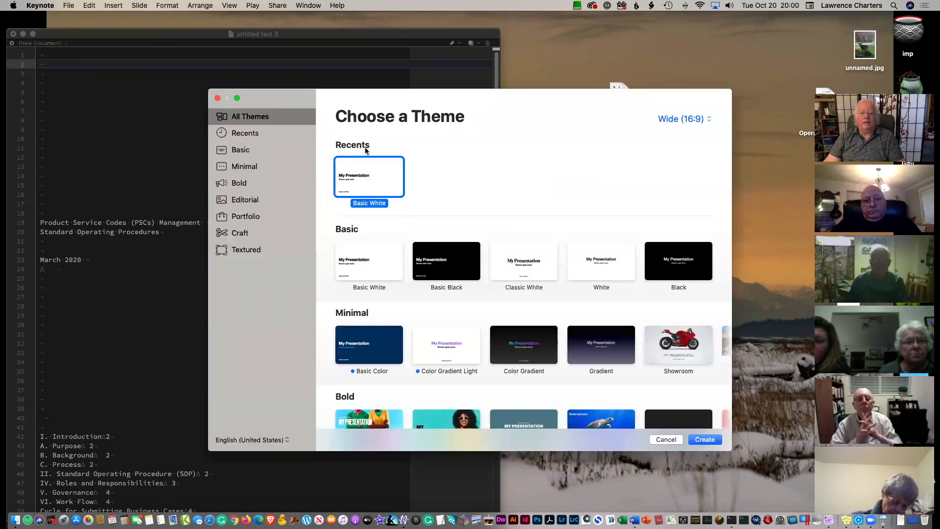
scroll(619, 325, "down", 15)
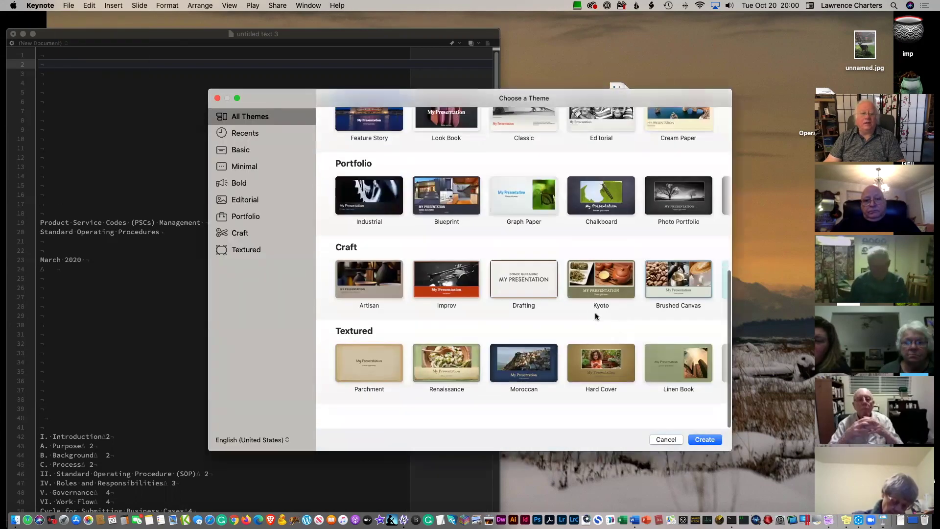
scroll(598, 315, "up", 13)
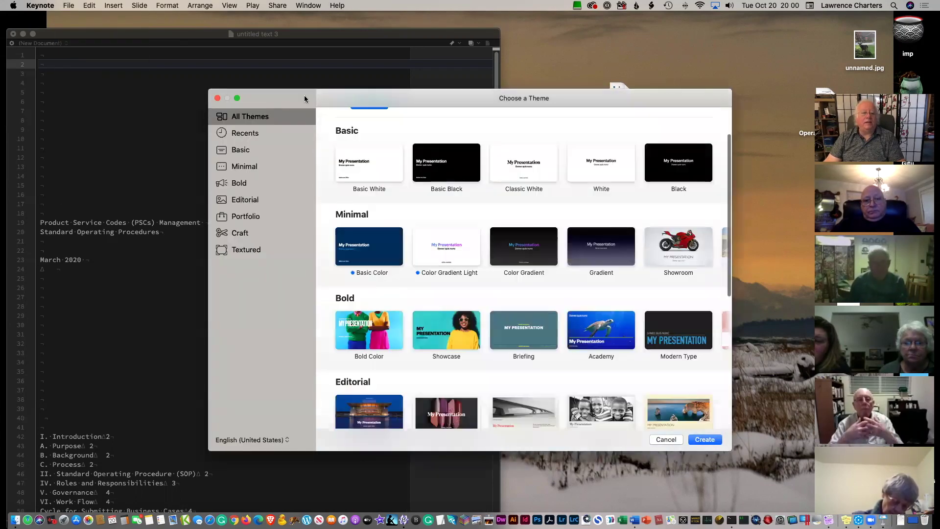
left_click(529, 253)
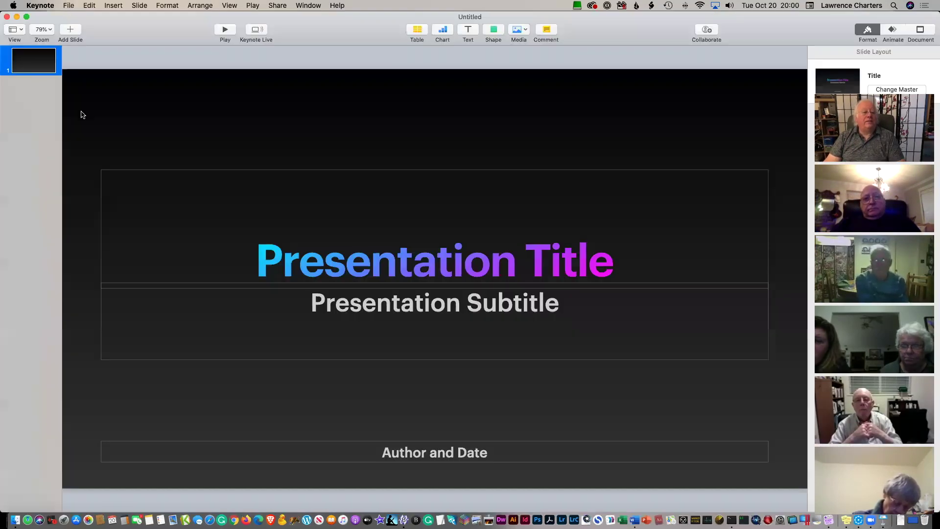
left_click(68, 6)
mouse_move(85, 107)
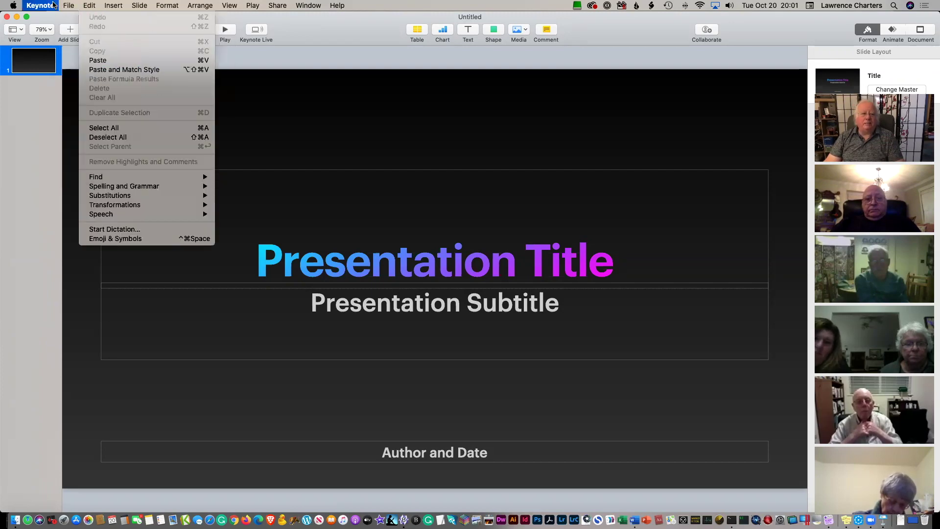
mouse_move(133, 5)
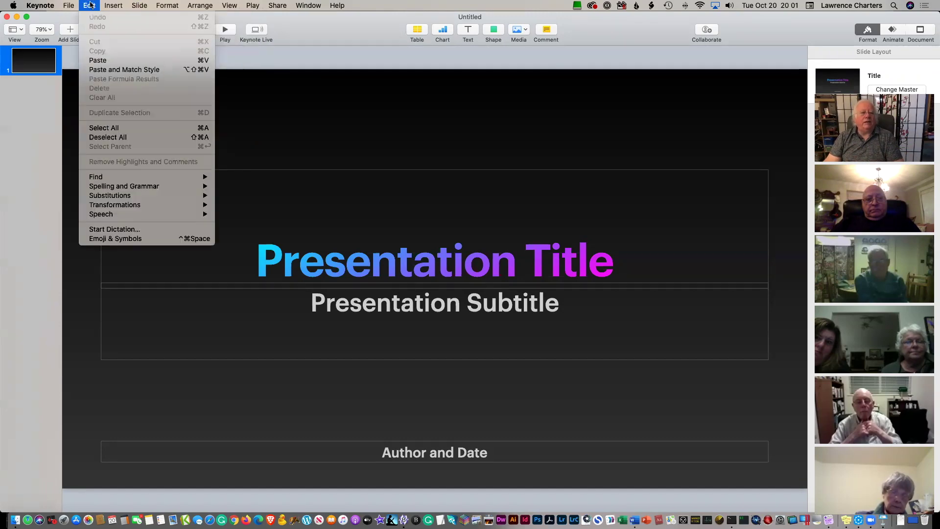
mouse_move(67, 5)
mouse_move(93, 131)
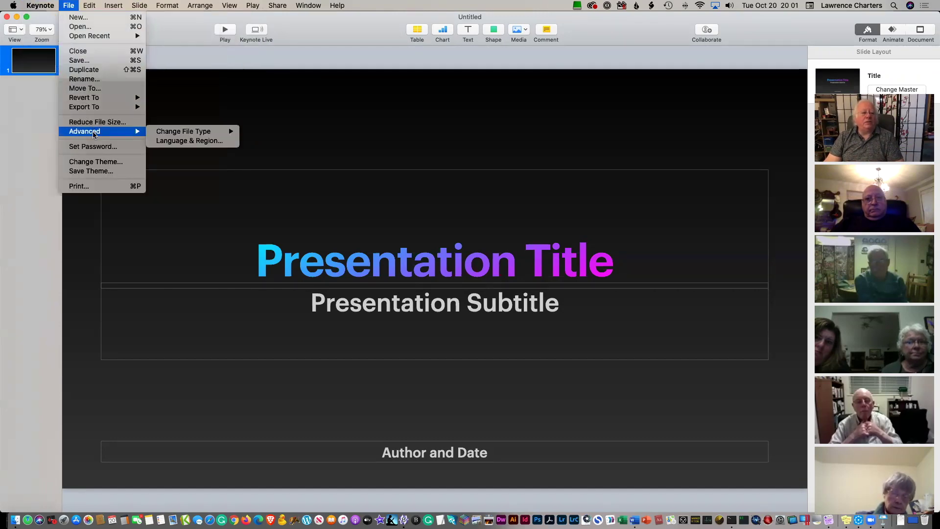
left_click(394, 164)
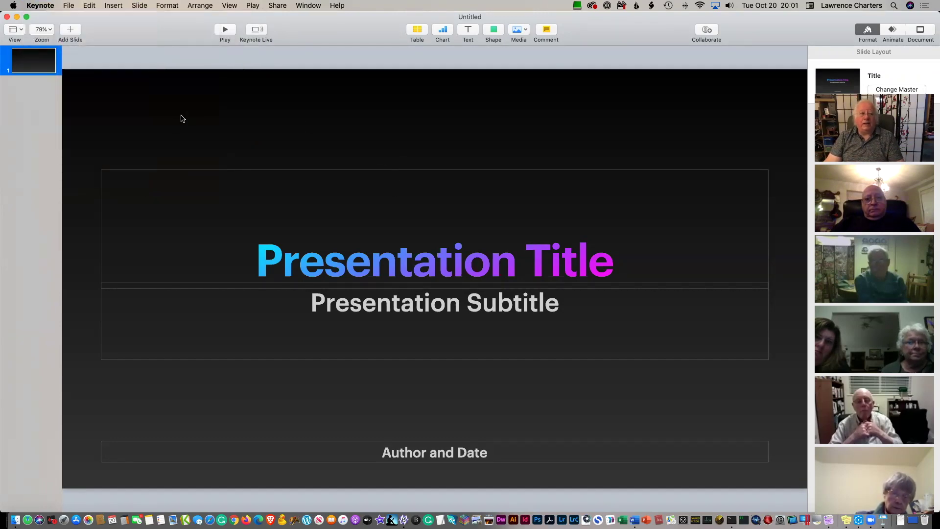
- Quit Keynote and switch to BBEdit, moving its untitled text 3 window higher and further right on the desktop
left_click(47, 5)
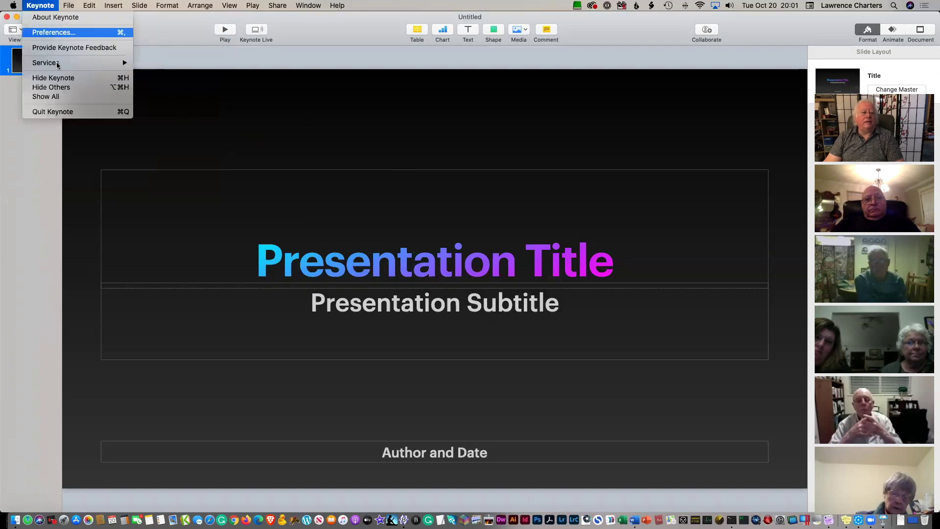
left_click(69, 112)
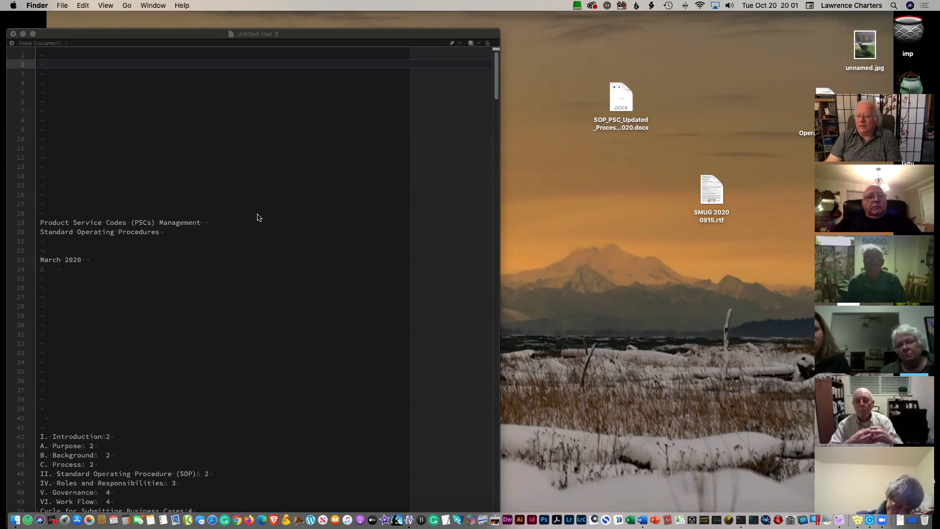
left_click(202, 41)
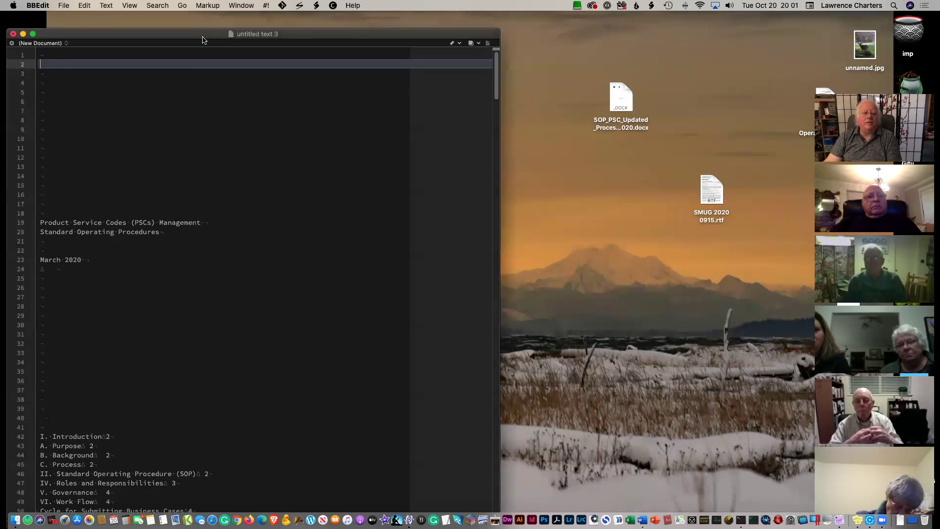
mouse_move(93, 41)
left_mouse_down()
mouse_move(175, 36)
mouse_move(88, 23)
left_mouse_up()
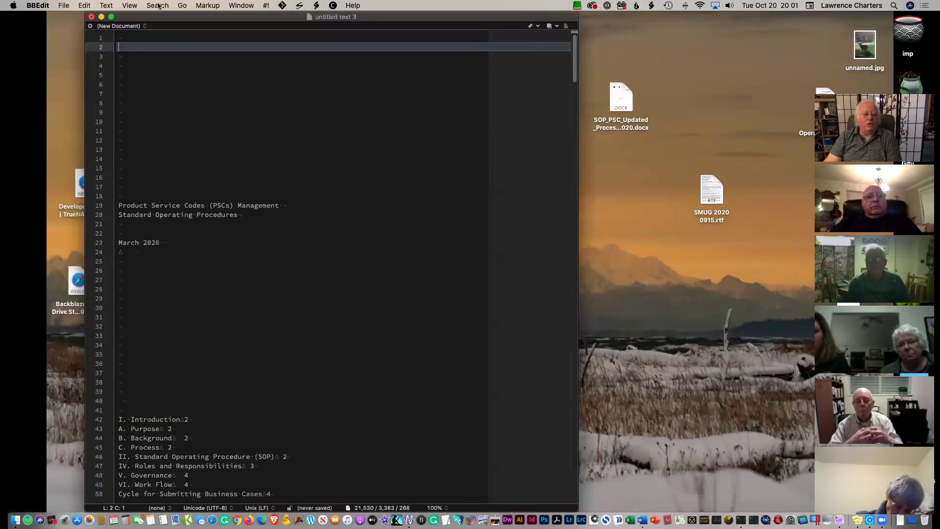
- Quit BBEdit and launch Simplenote, moving its window further left on the desktop so the whole note is visible
left_click(62, 5)
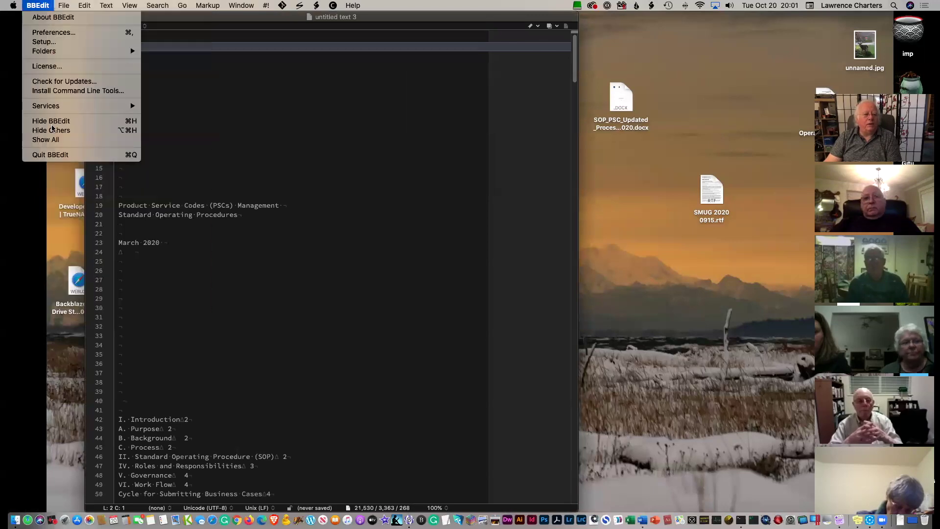
left_click(57, 153)
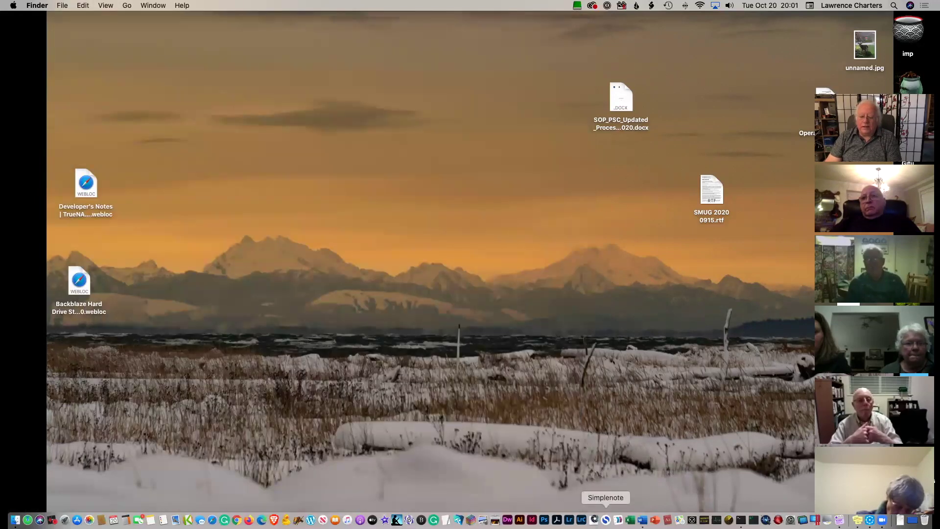
left_click(606, 519)
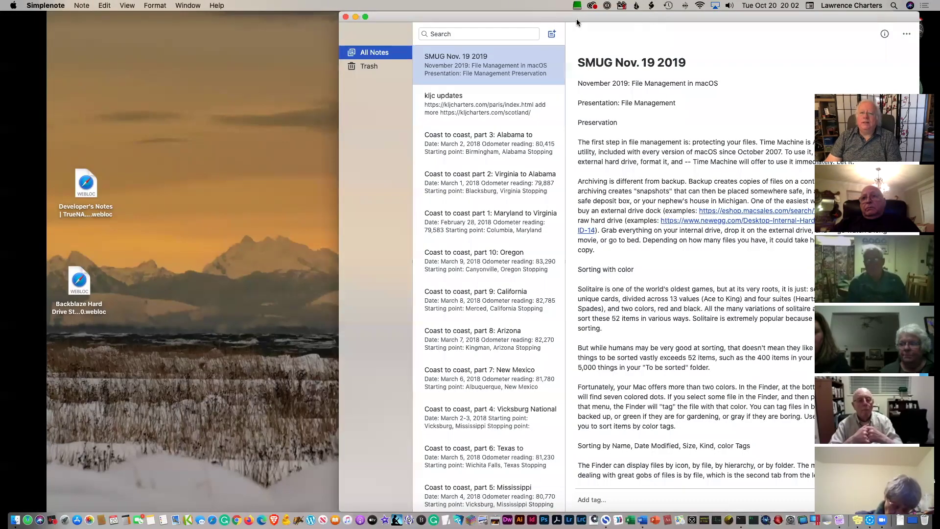
left_click_drag(576, 20, 340, 32)
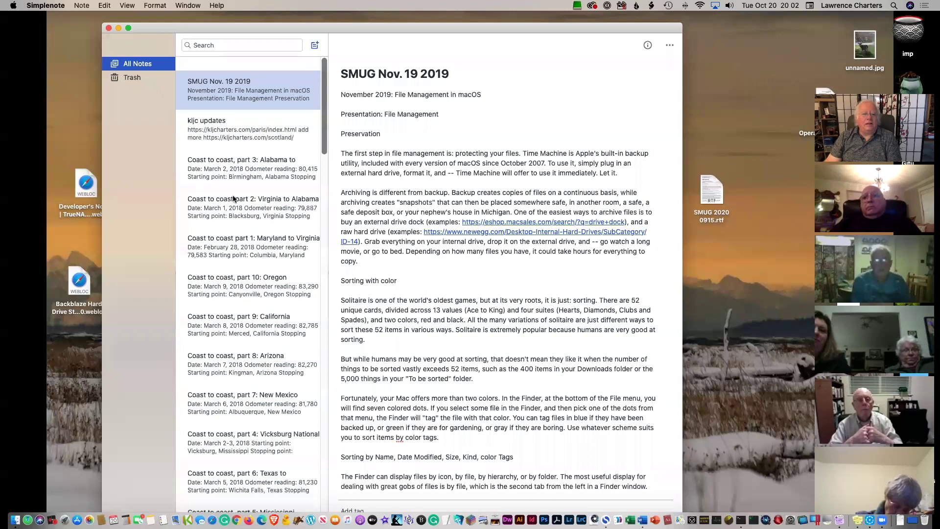
- Browse the list of all notes, viewing Coast to coast part 1 and the Welcome to the User's Guide note
left_click(248, 232)
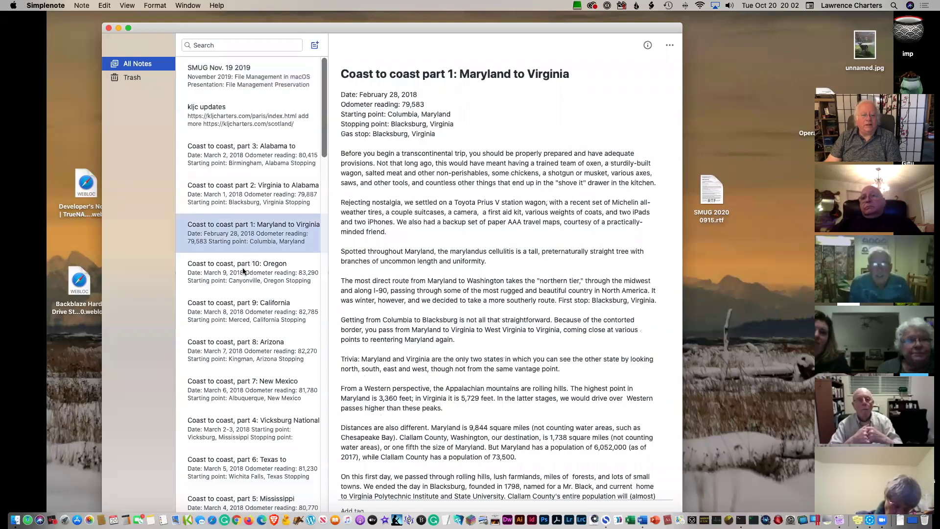
scroll(245, 267, "down", 15)
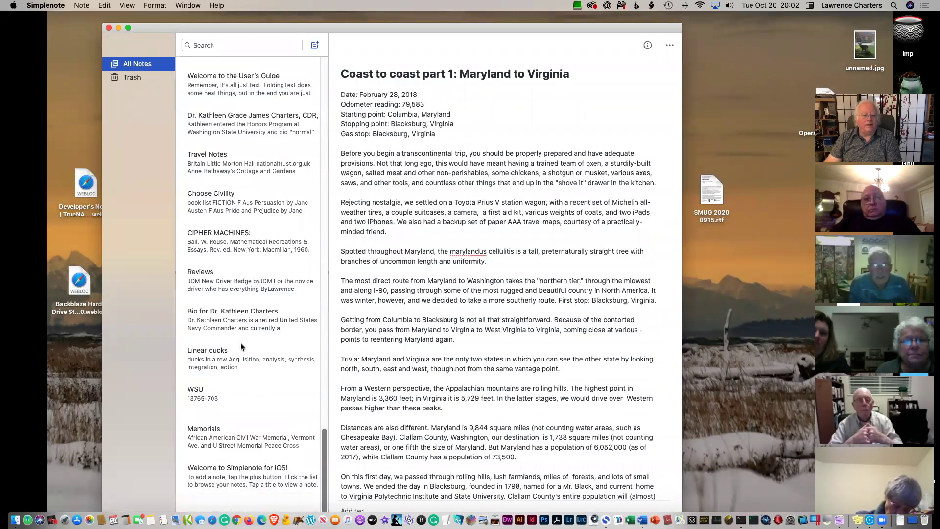
scroll(243, 348, "up", 2)
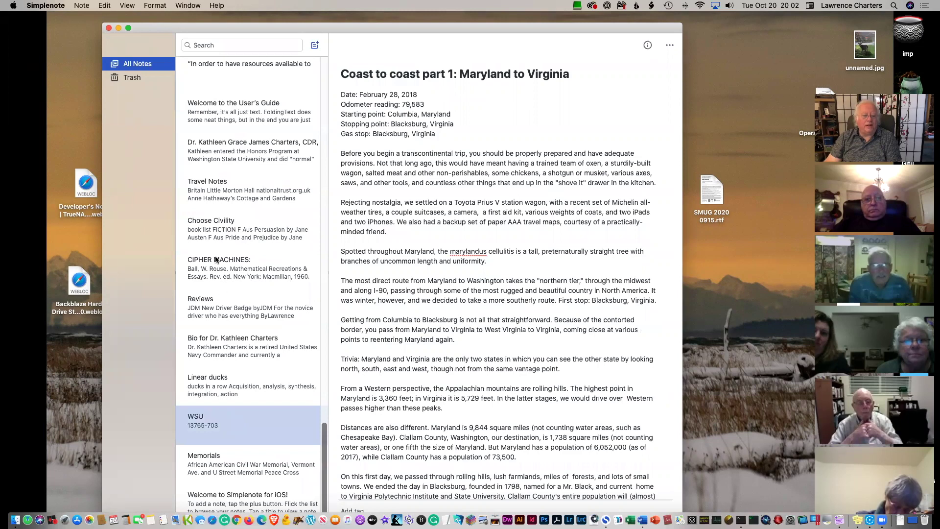
left_click(229, 185)
left_click(253, 105)
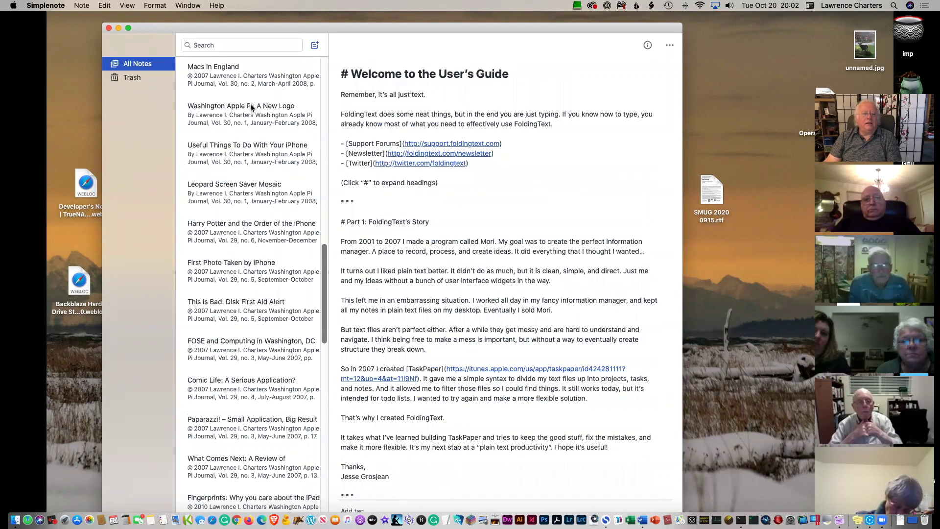
- Check Simplenote's version information, close it, and view the Coast to coast part 3 and part 9 notes
left_click(57, 4)
left_click(69, 16)
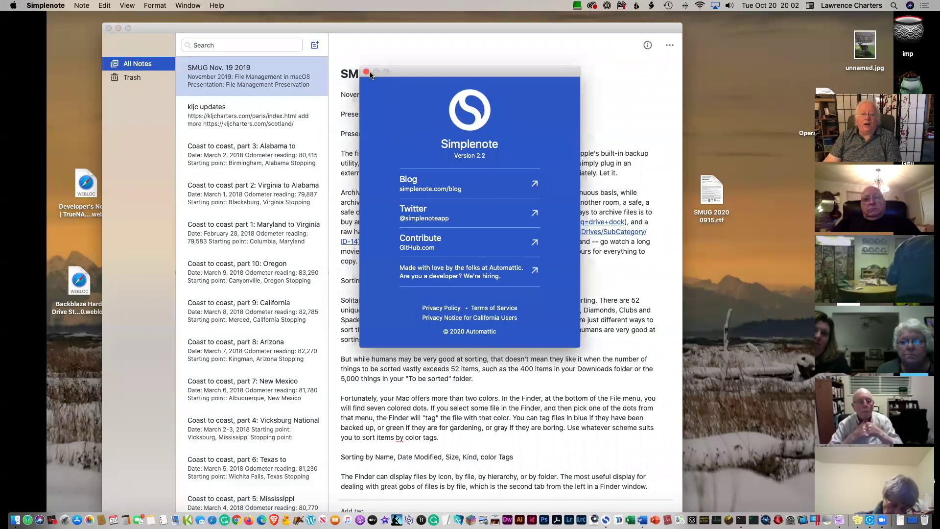
key("super+w")
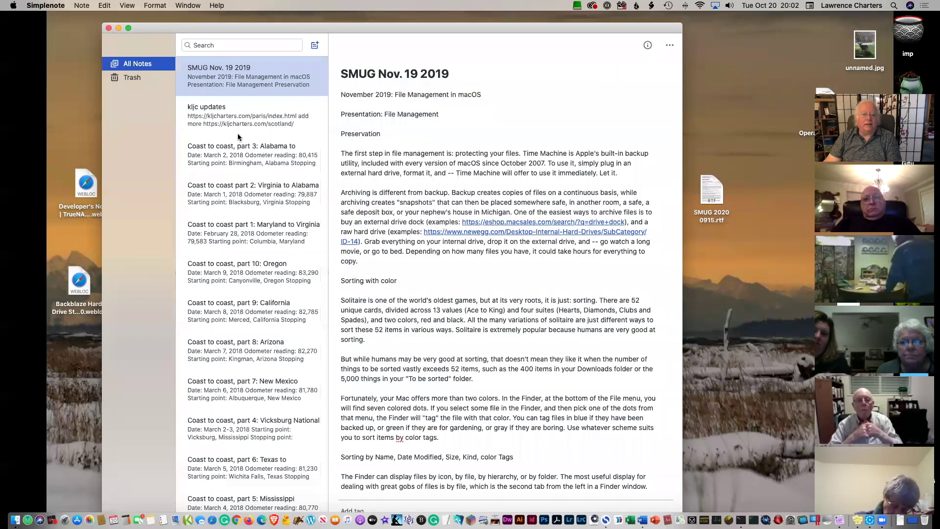
left_click(237, 169)
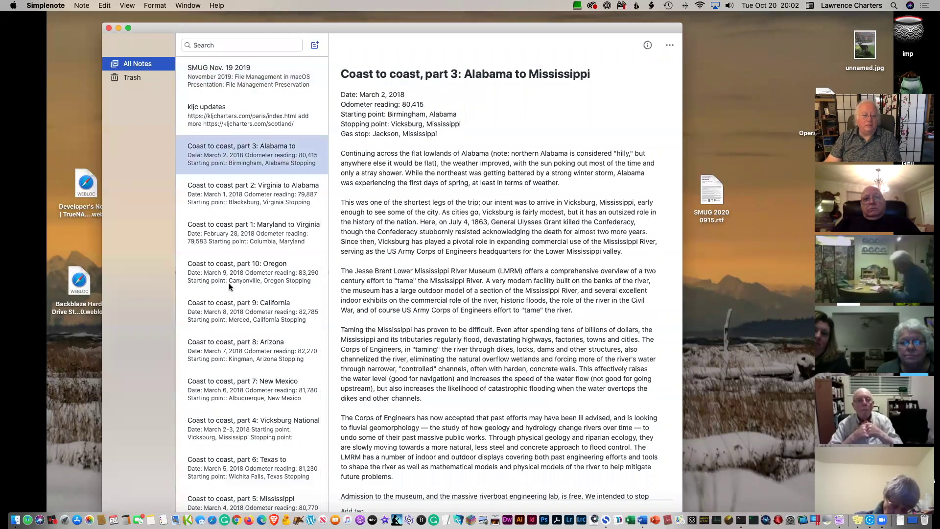
left_click(228, 307)
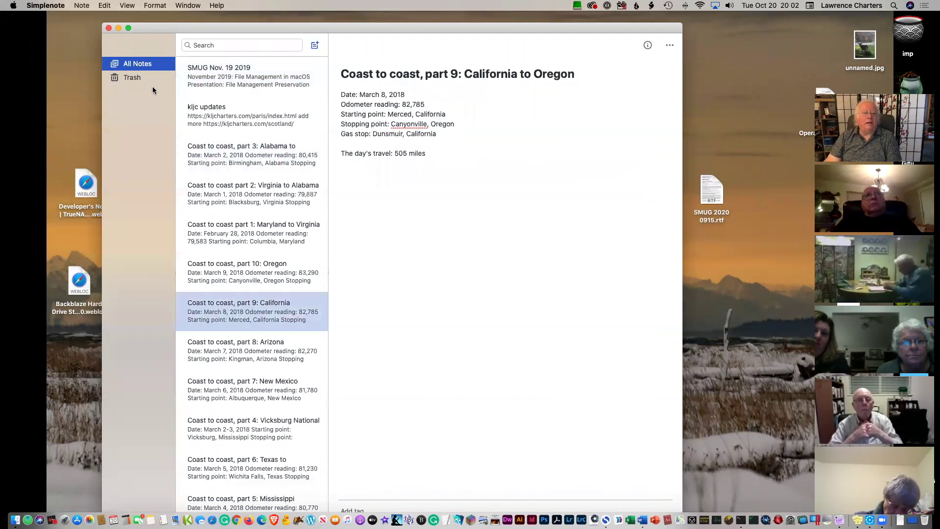
- Create a note titled "This is a test" with the text "It is all text. No formatting, no indents, no hanging indents, etc."
left_click(83, 5)
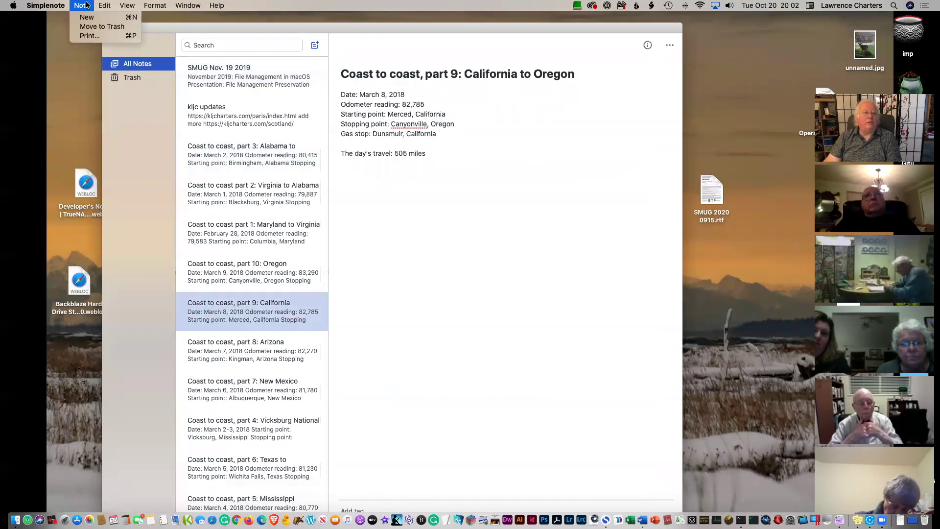
left_click(88, 18)
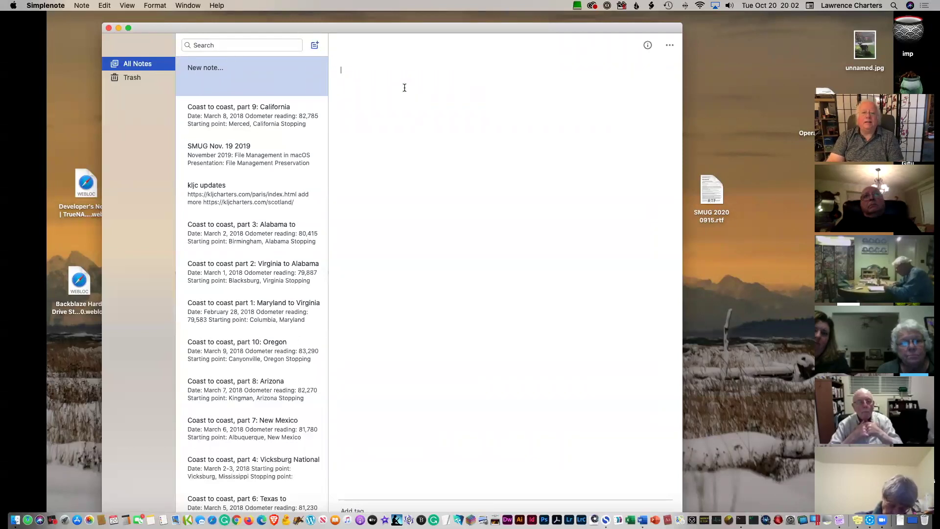
type("This is a test")
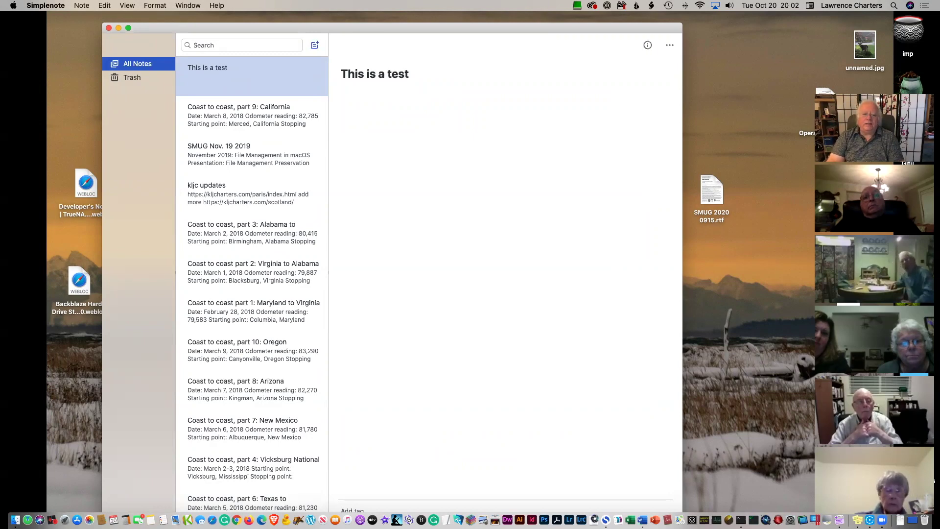
type("It is all")
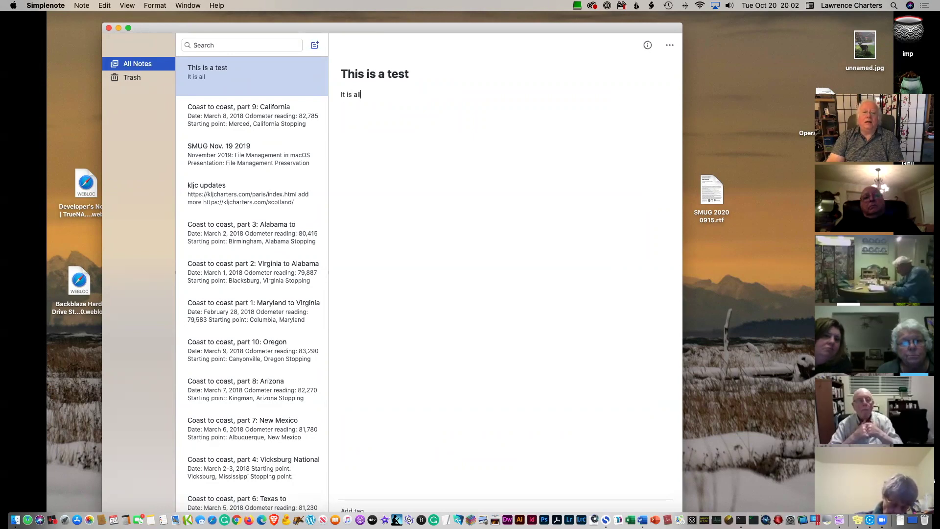
type(" text. No")
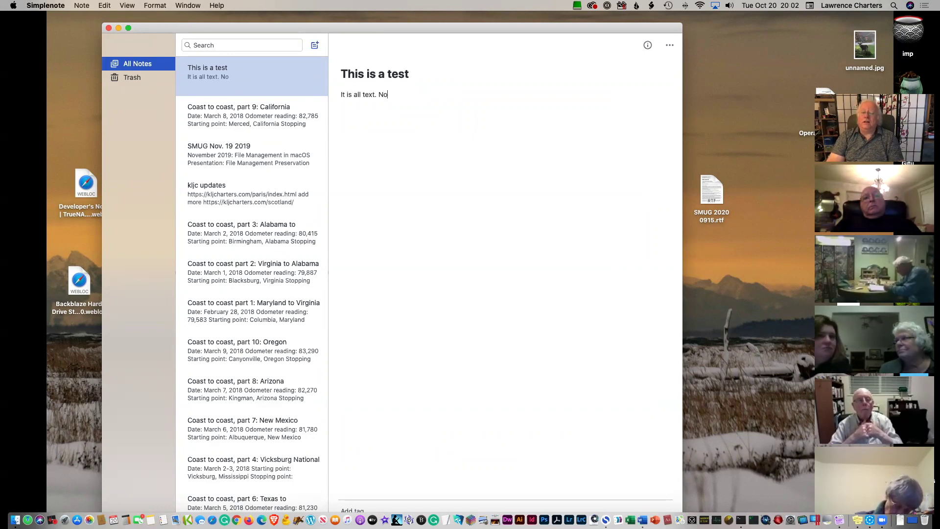
type(" formatting, no indents, no")
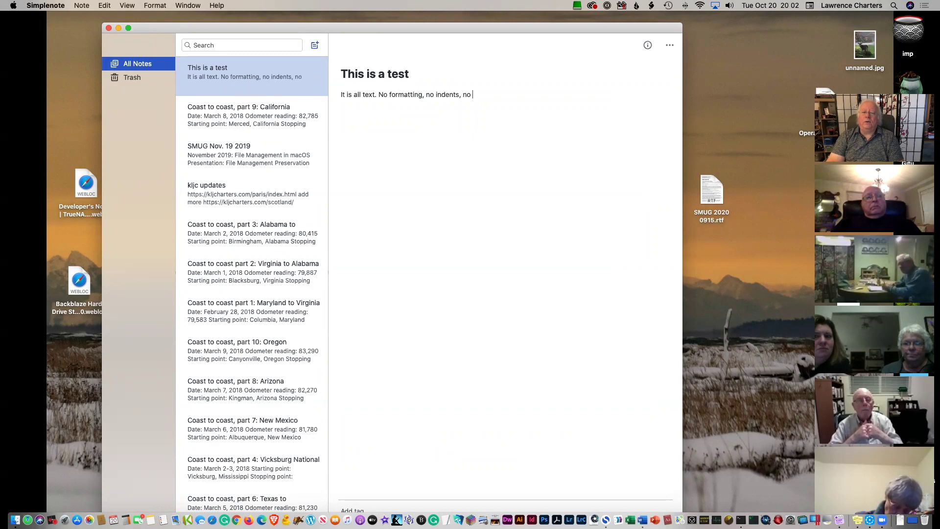
type(" hangin")
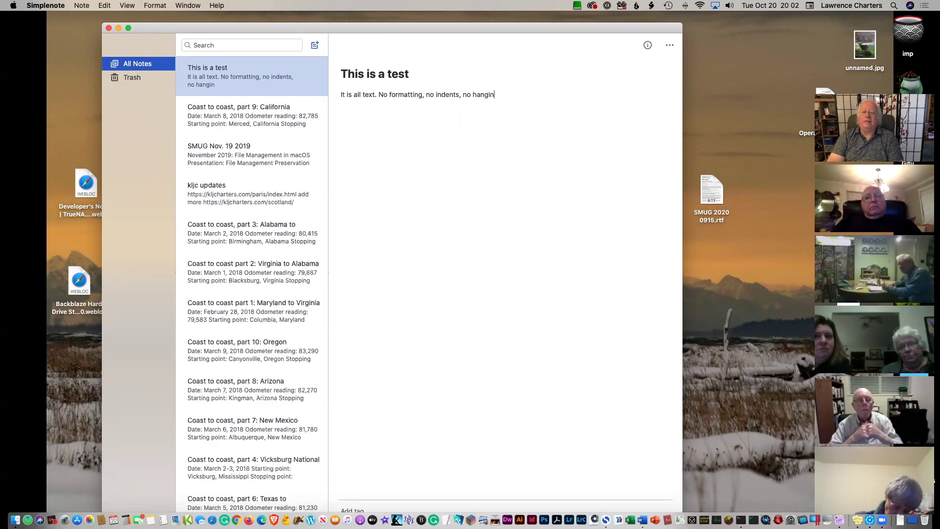
type("g indents, etc.")
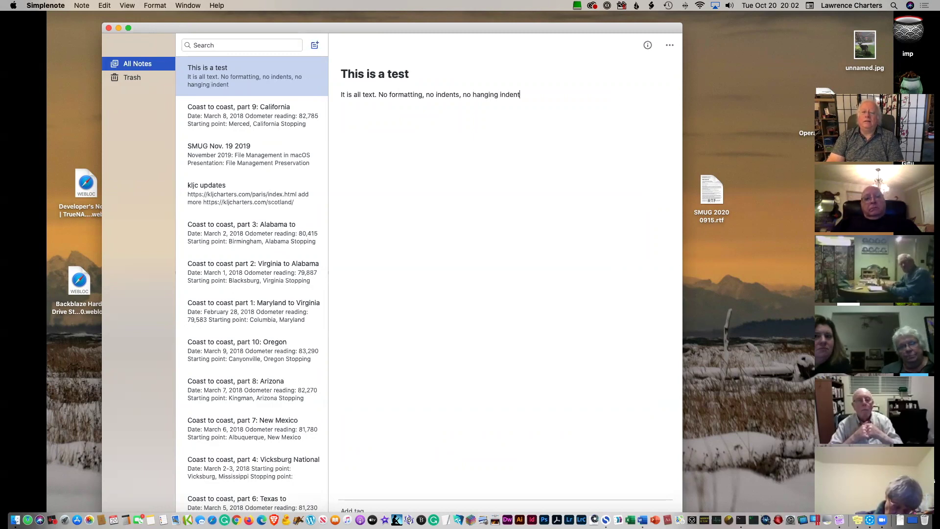
key("Return")
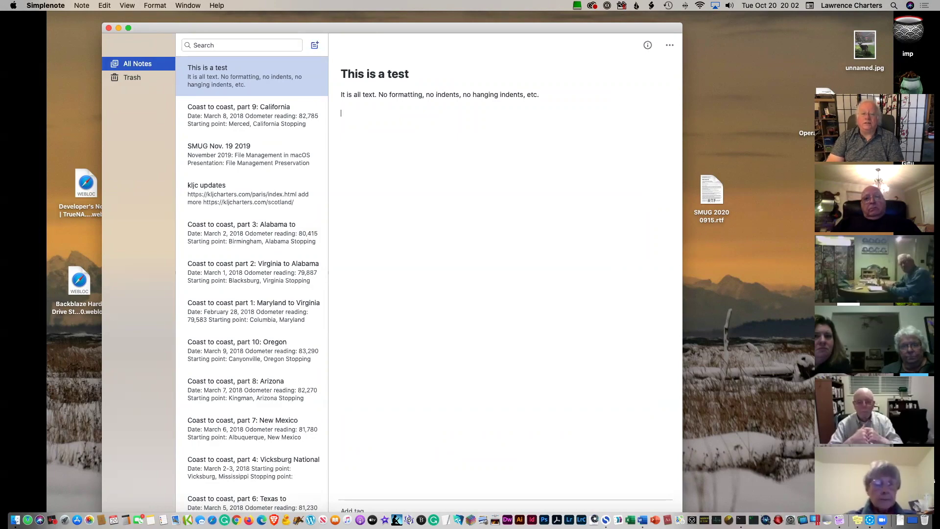
- Look through existing notes, including kljc updates, Coast to coast parts 2 and 10, and SMUG Nov. 19 2019
left_click(234, 153)
left_click(219, 316)
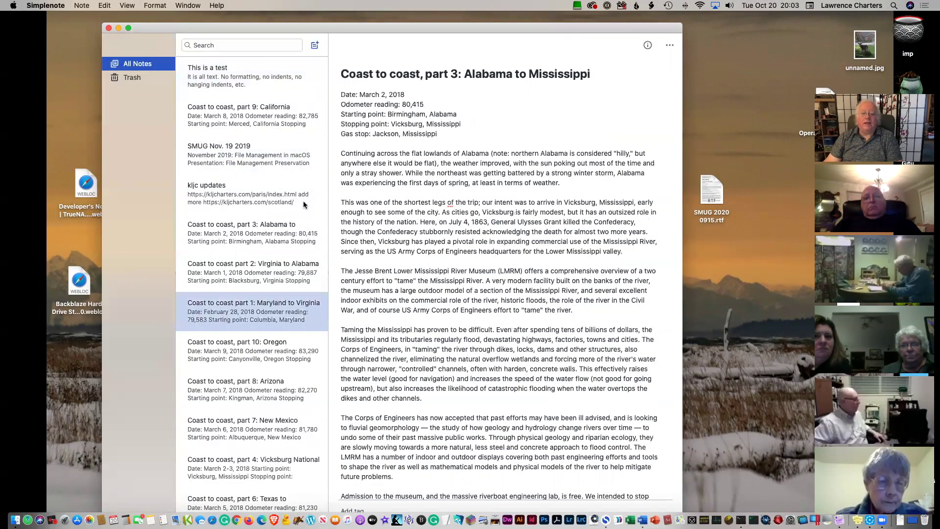
left_click(256, 196)
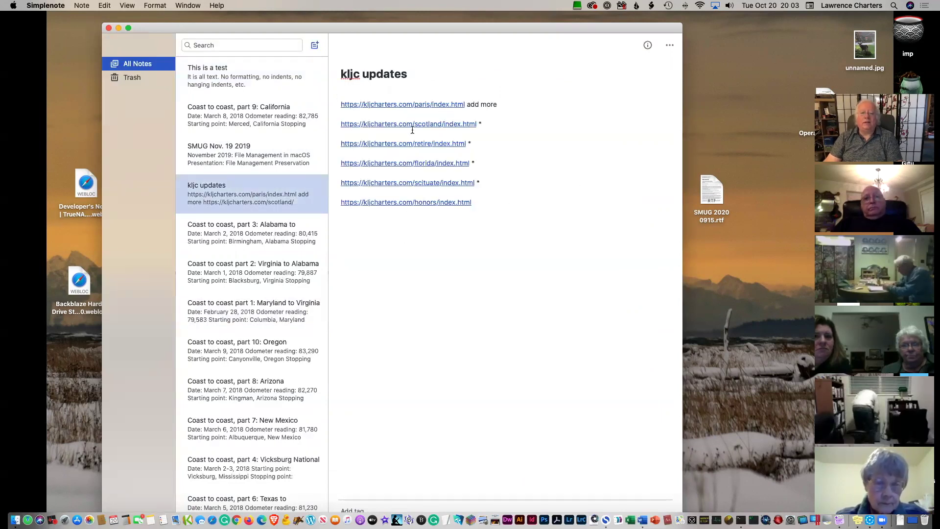
left_click(248, 291)
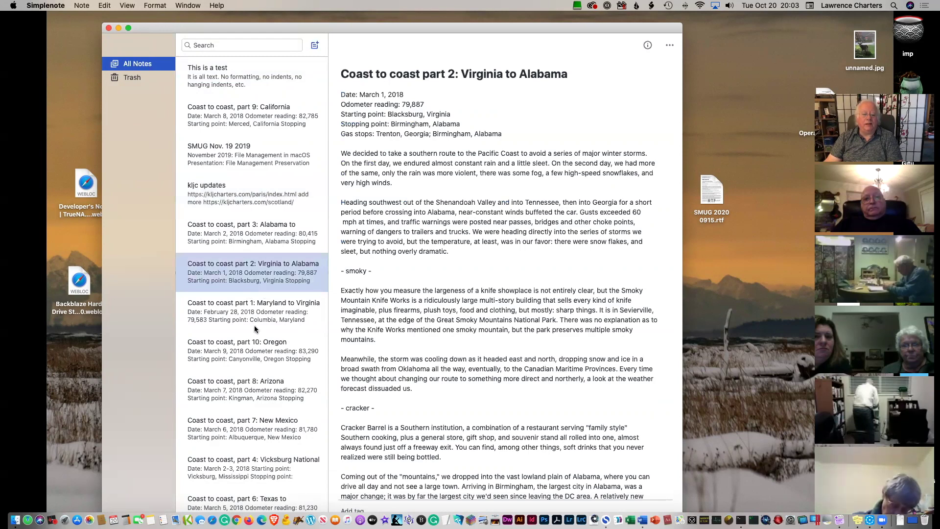
left_click(259, 368)
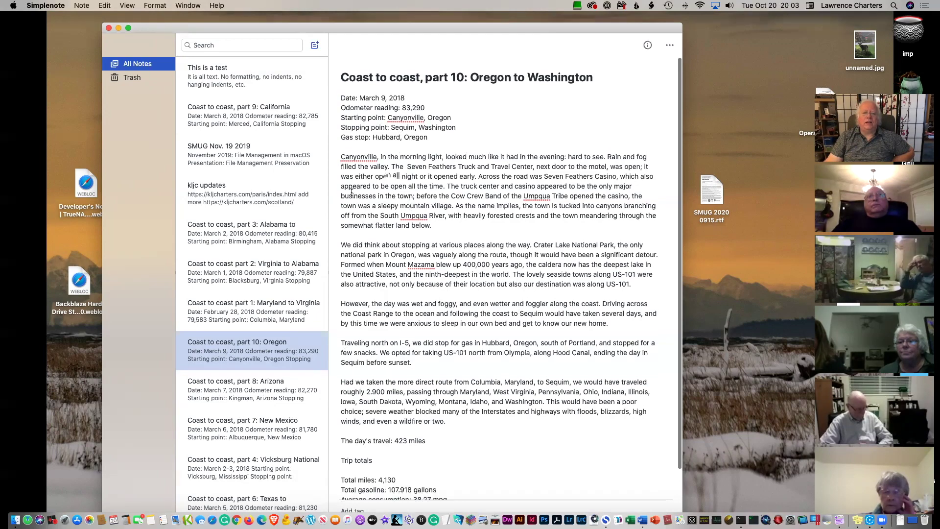
left_click(274, 272)
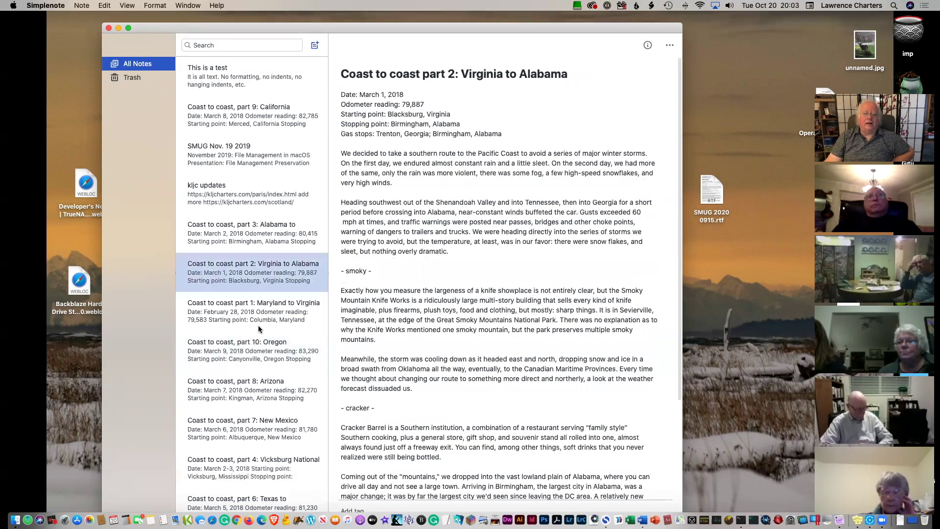
left_click(261, 356)
left_click(245, 206)
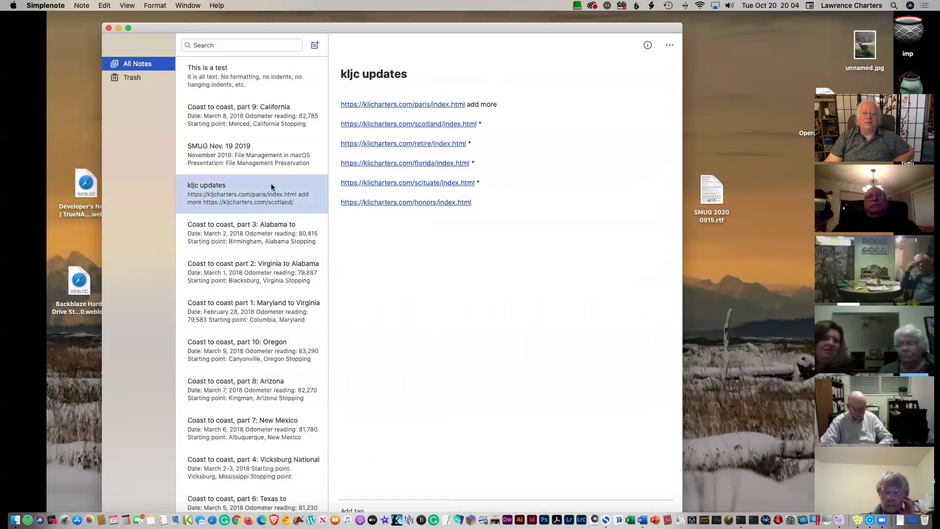
left_click(228, 274)
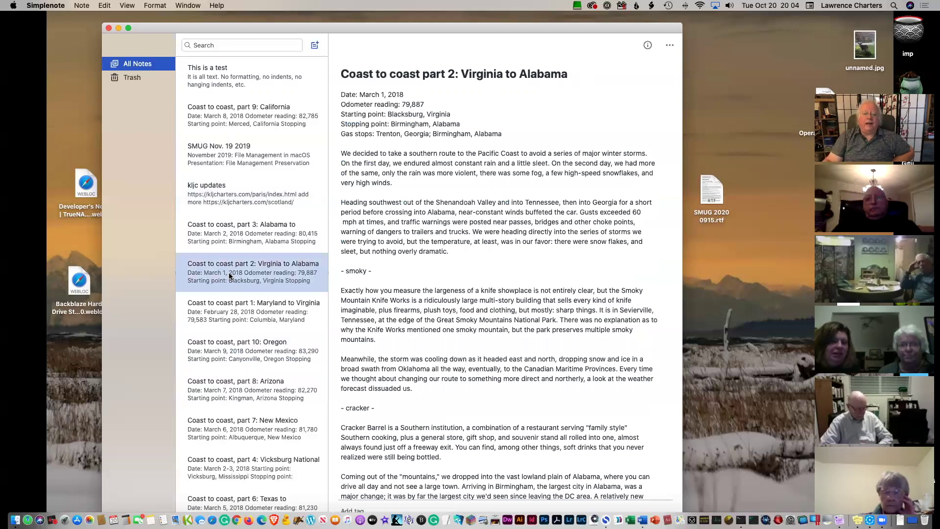
left_click(246, 154)
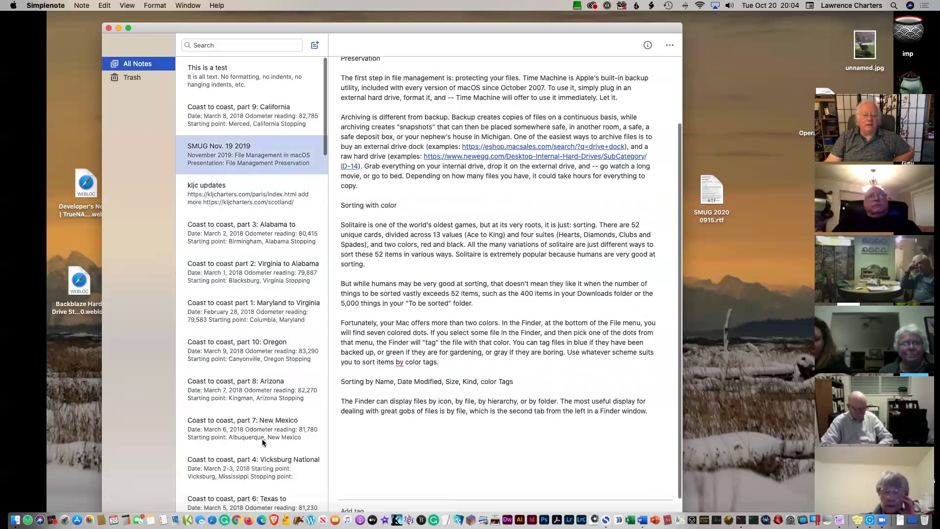
- Step down the note list to Coast to coast, part 7 and examine its title and trip details
key("Down")
key("Down")
key("Down")
key("Down")
key("Down")
key("Down")
key("Down")
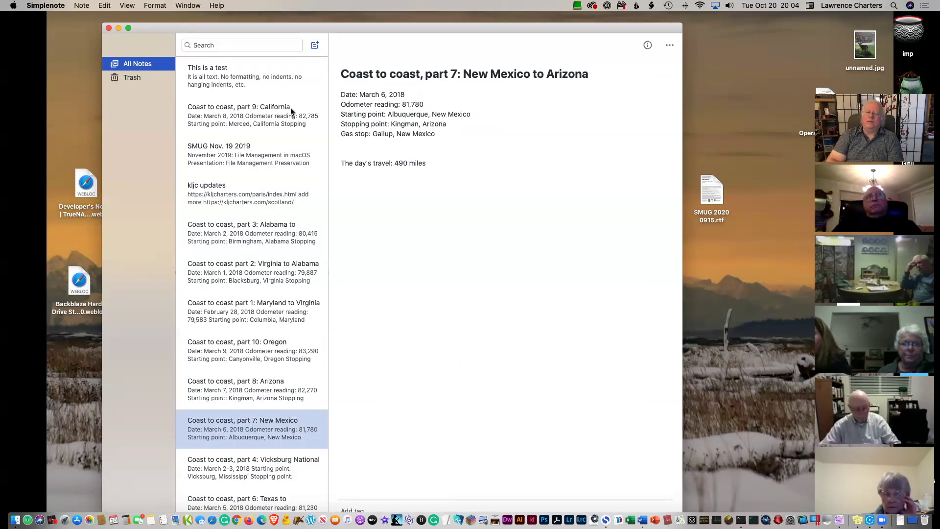
scroll(290, 111, "down", 3)
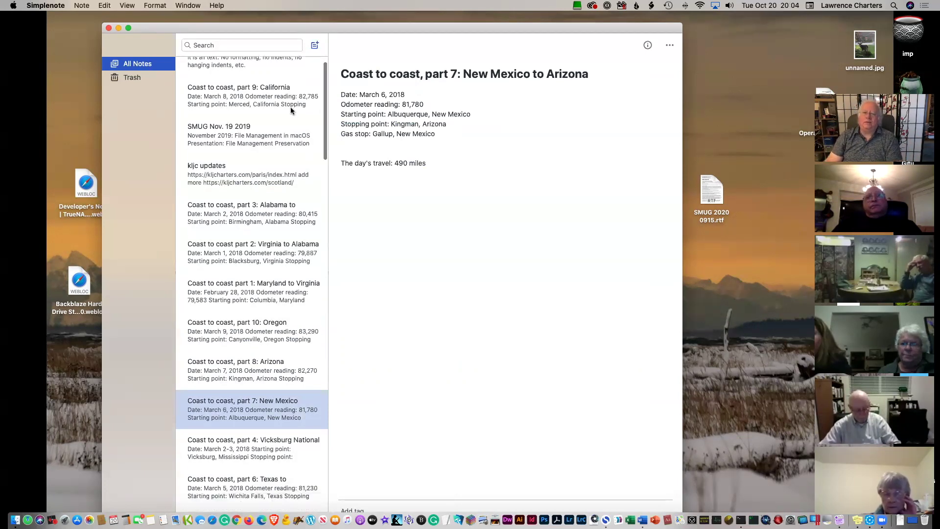
left_click(448, 78)
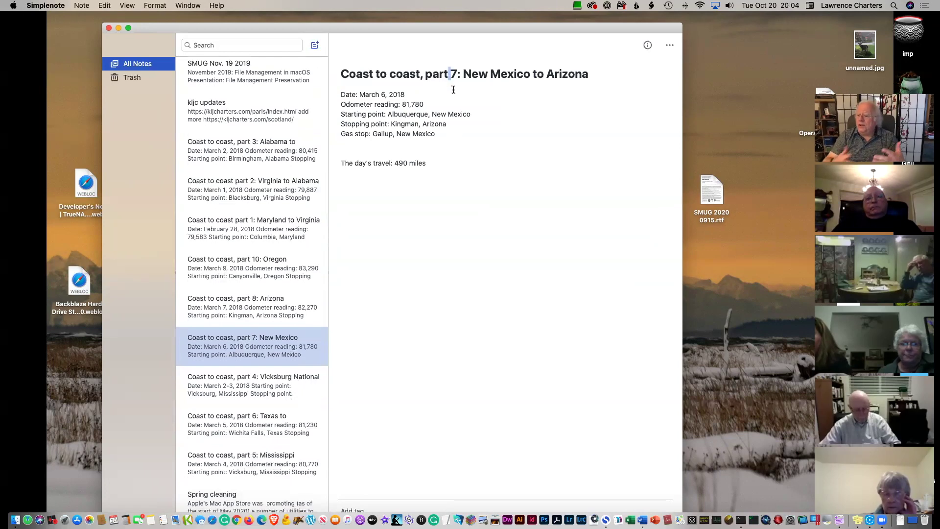